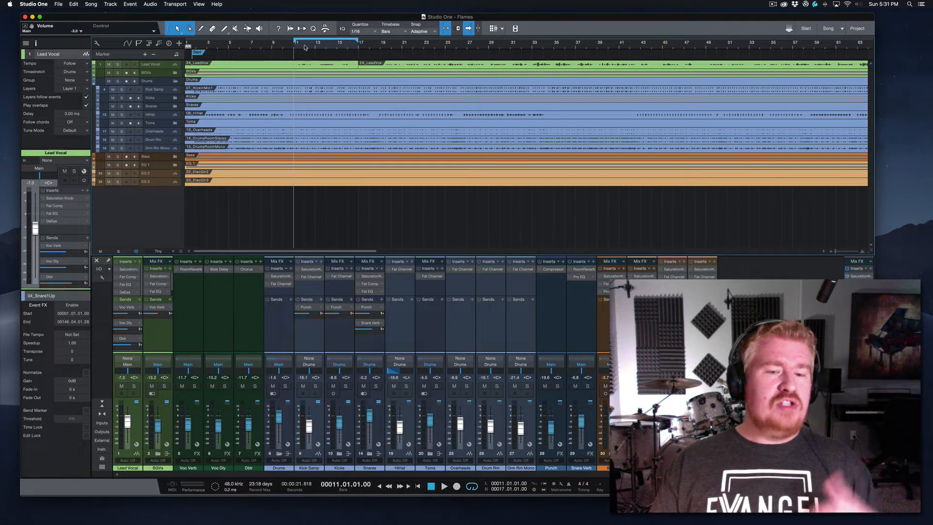
Step: Open the Drums bus inserts, show the Fat Channel, and place its window over the arrangement
click(277, 333)
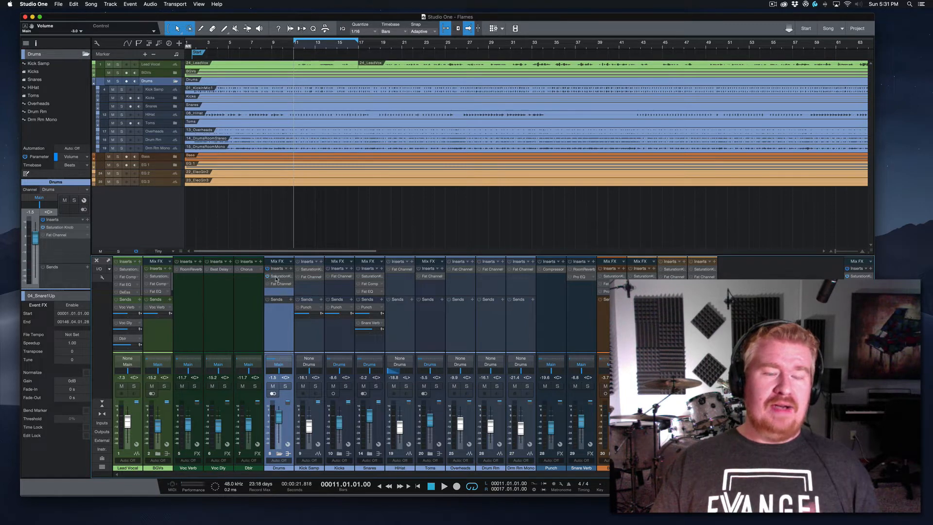
double_click(275, 276)
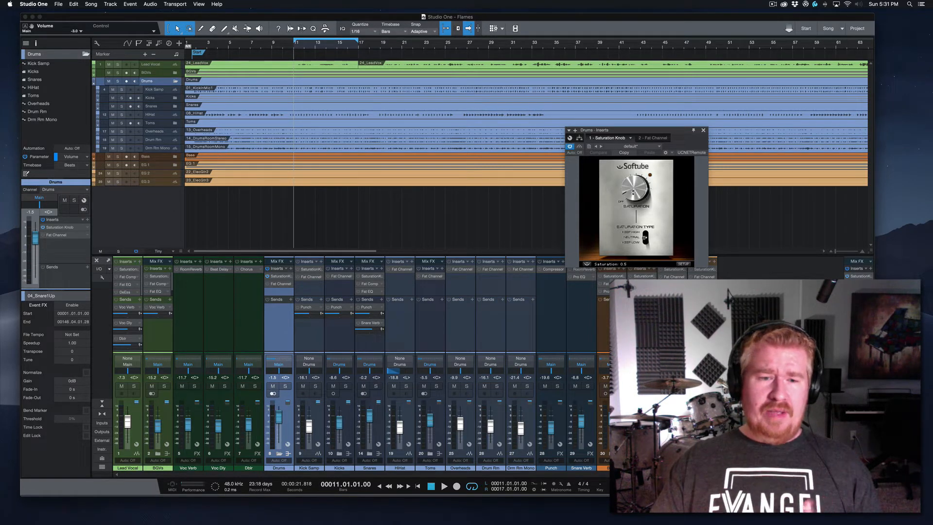
click(650, 138)
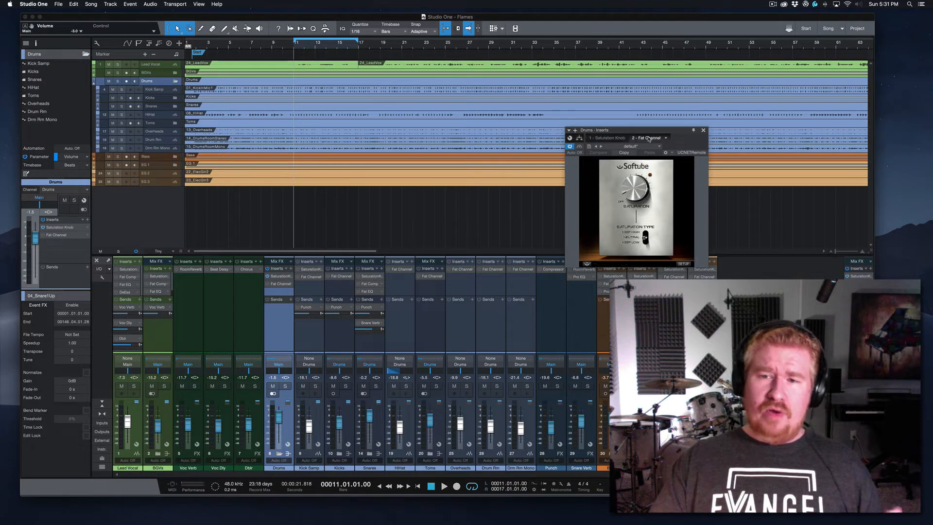
drag(729, 131, 487, 123)
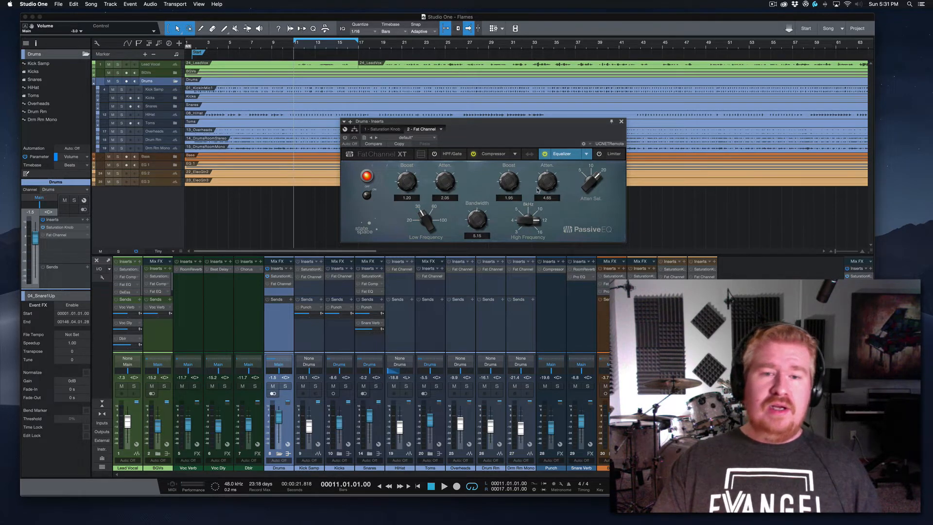
Step: Bypass the Fat Channel on the Drums bus and switch off its Compressor section
click(346, 137)
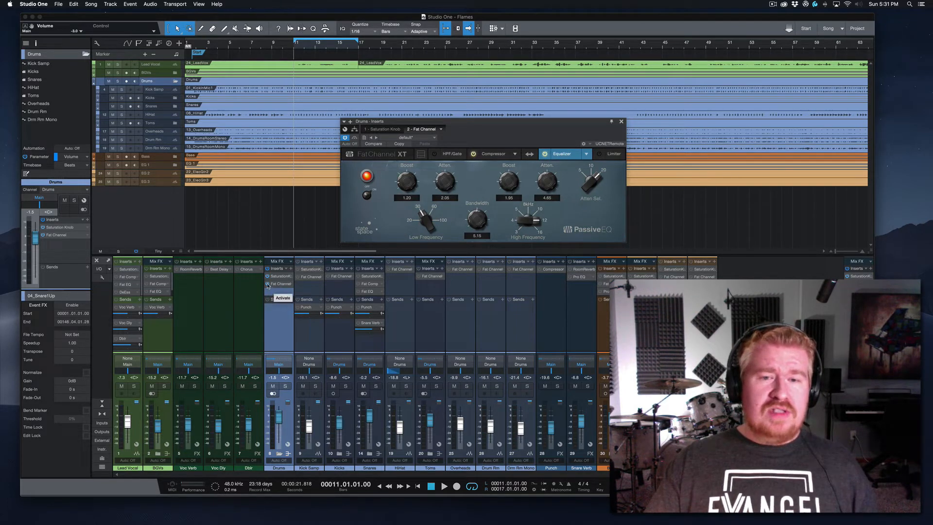
click(355, 138)
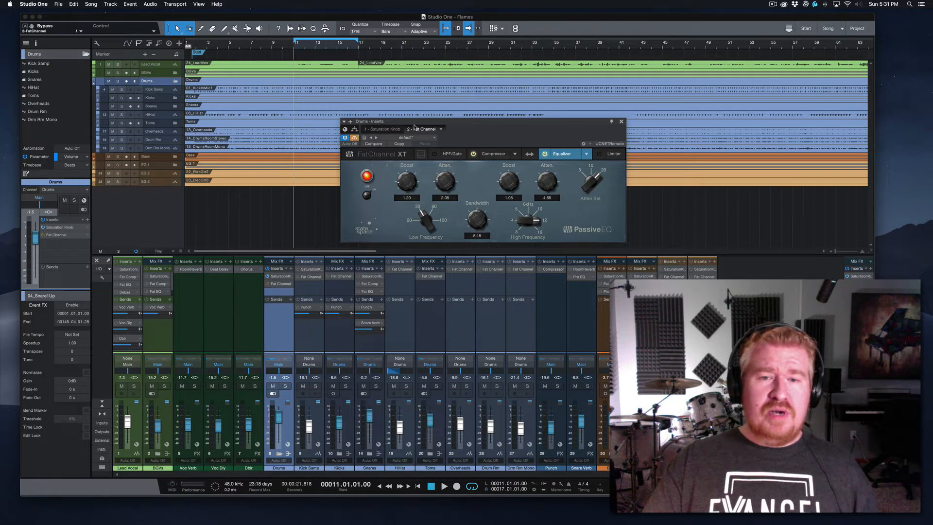
drag(413, 121, 453, 151)
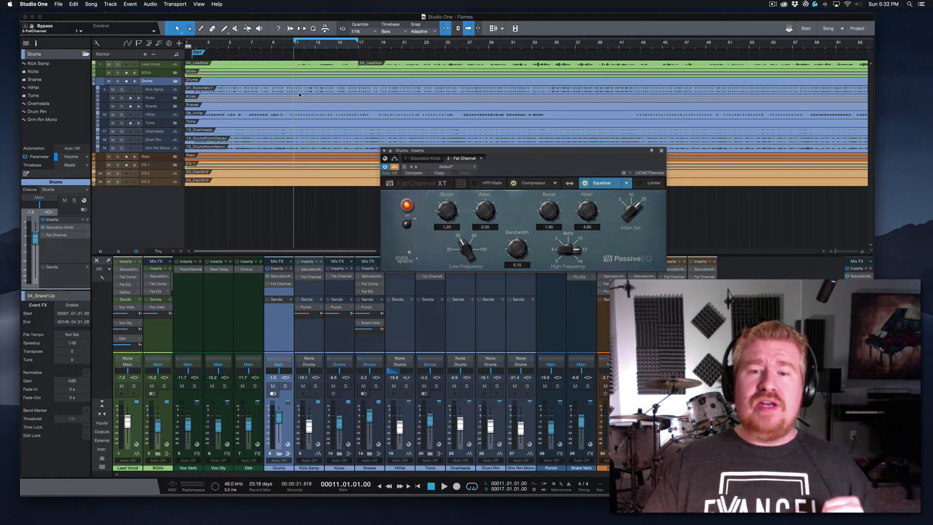
click(513, 183)
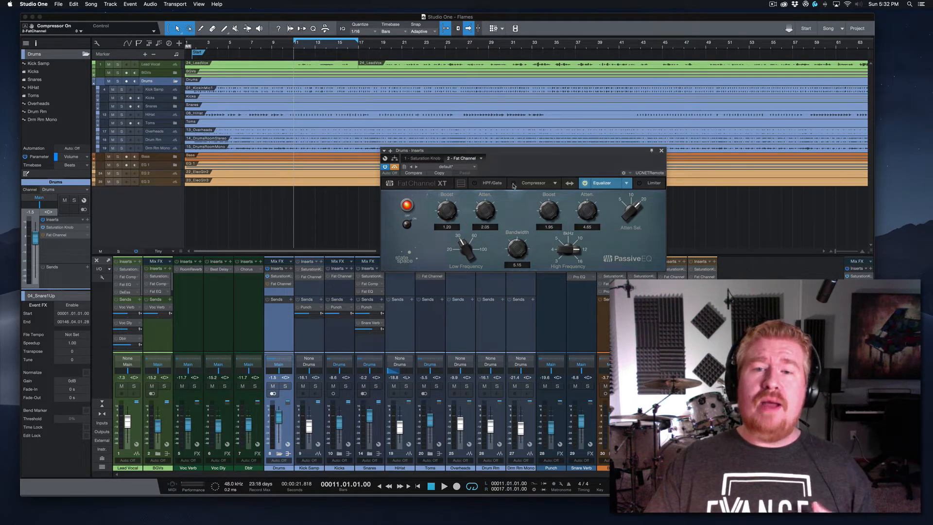
Step: Play the full mix, turn the Fat Channel's Compressor back on, and take the plug-in out of bypass
key(space)
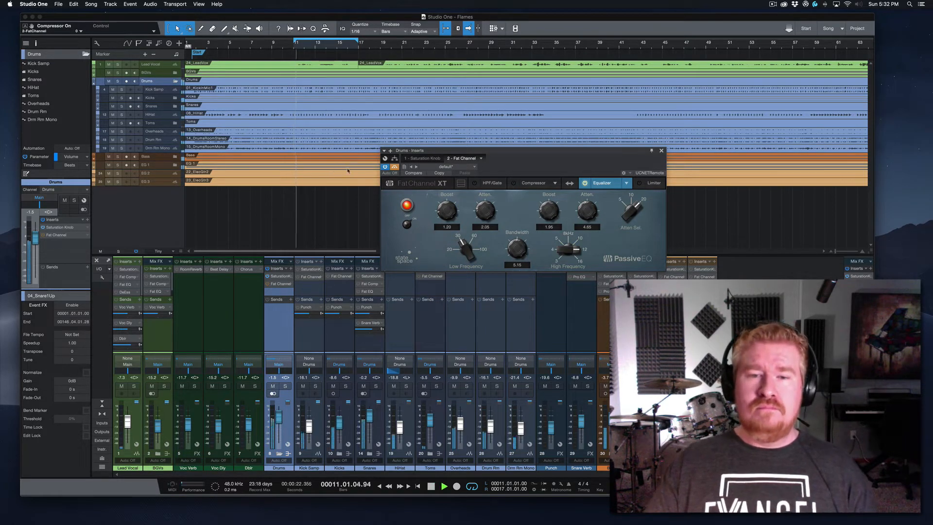
click(514, 184)
click(394, 168)
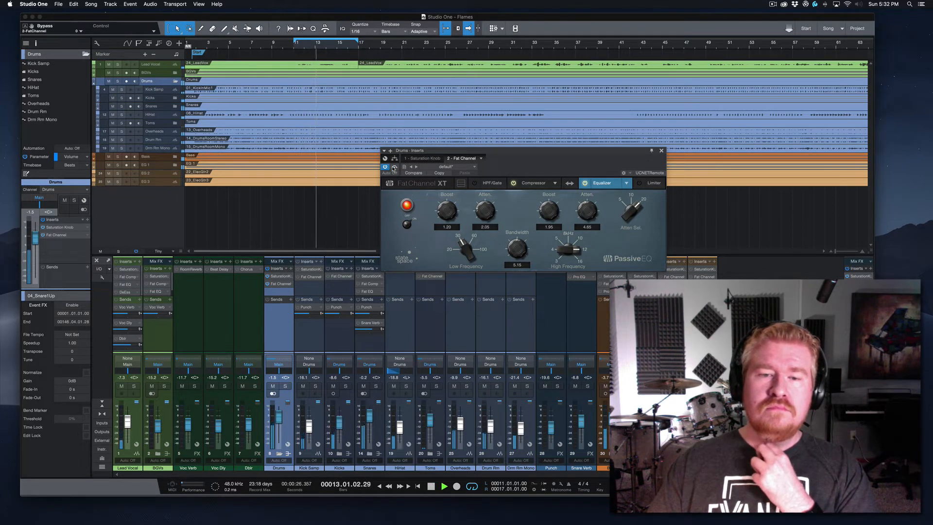
Step: Solo the Drums bus, compare it with the Fat Channel bypassed and active, and stop playback
key(s)
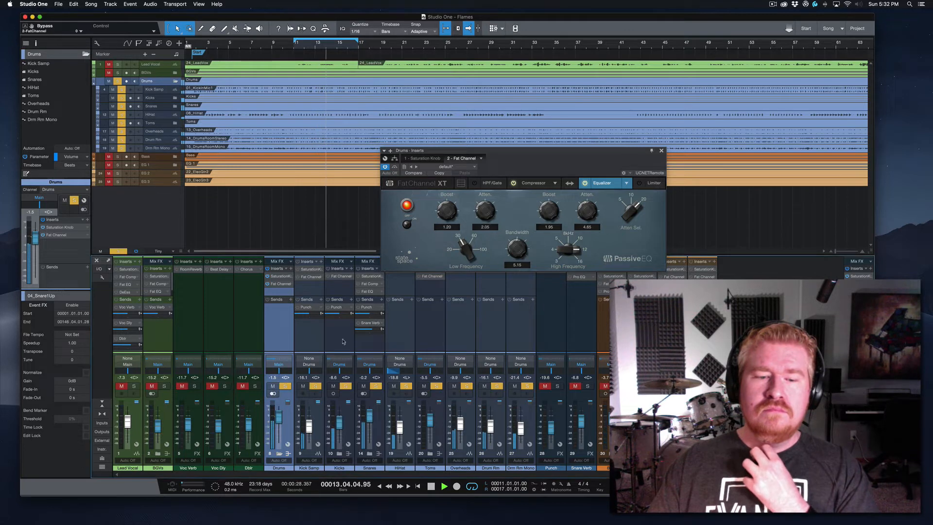
click(394, 167)
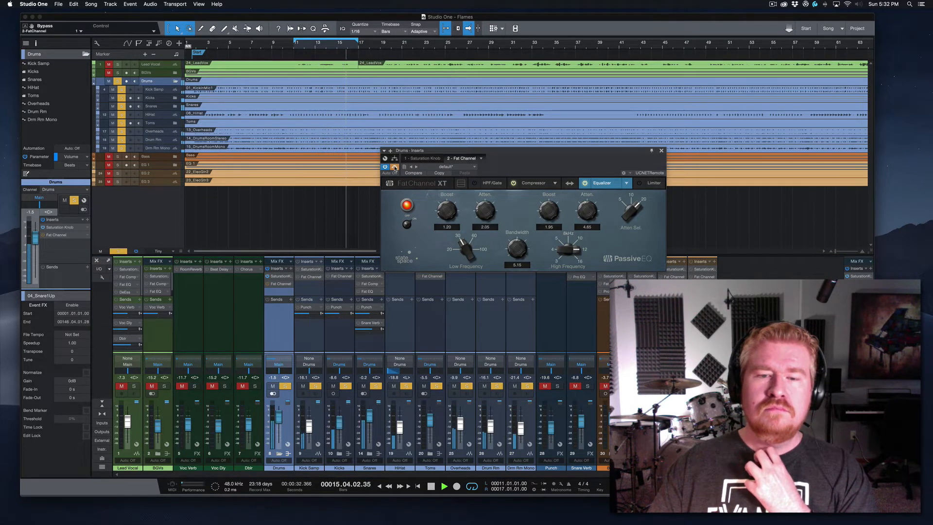
click(394, 167)
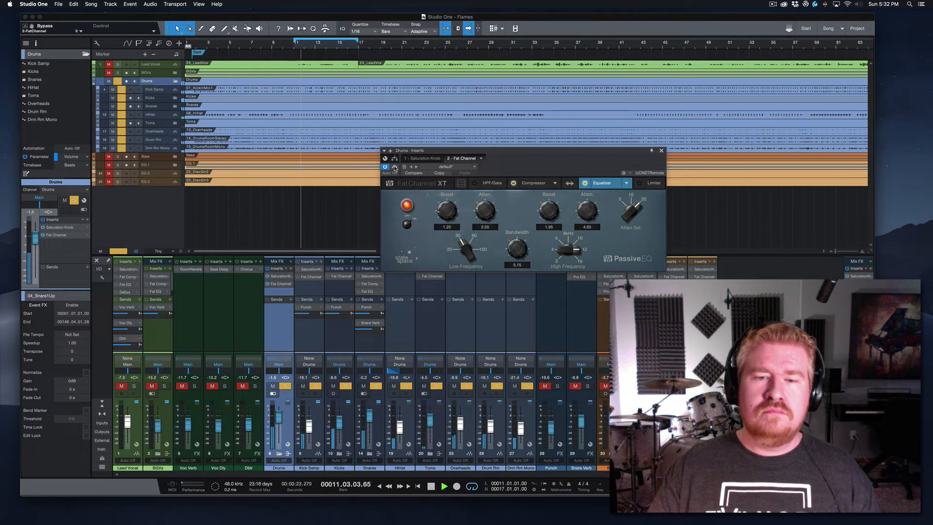
key(space)
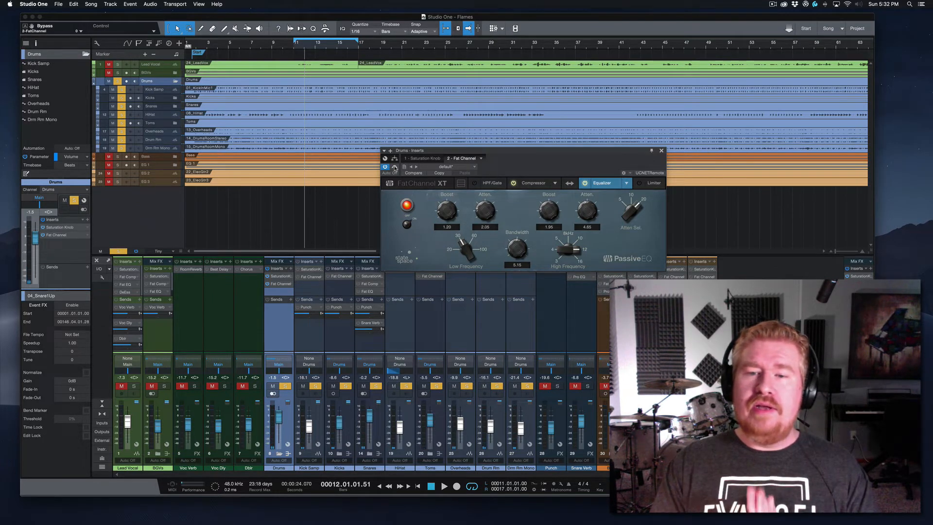
click(460, 184)
click(460, 184)
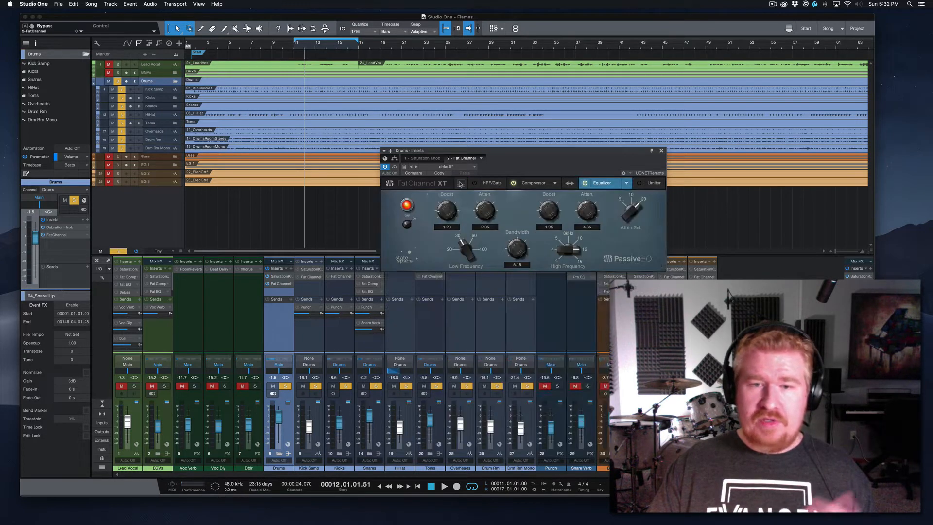
drag(541, 152, 503, 151)
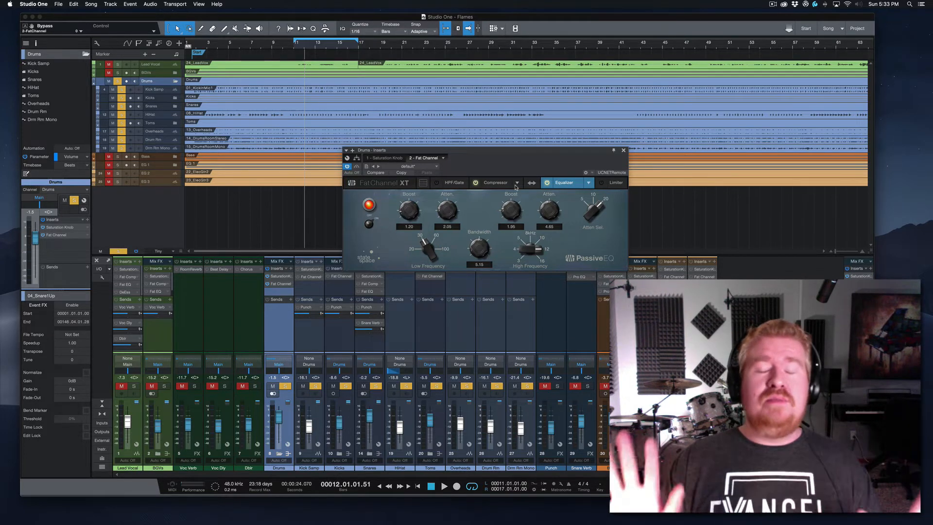
Step: Audition the soloed drums from bar 11 with the Fat Channel's RC-500 compressor off and on, stop playback, and close the plug-in window
click(297, 48)
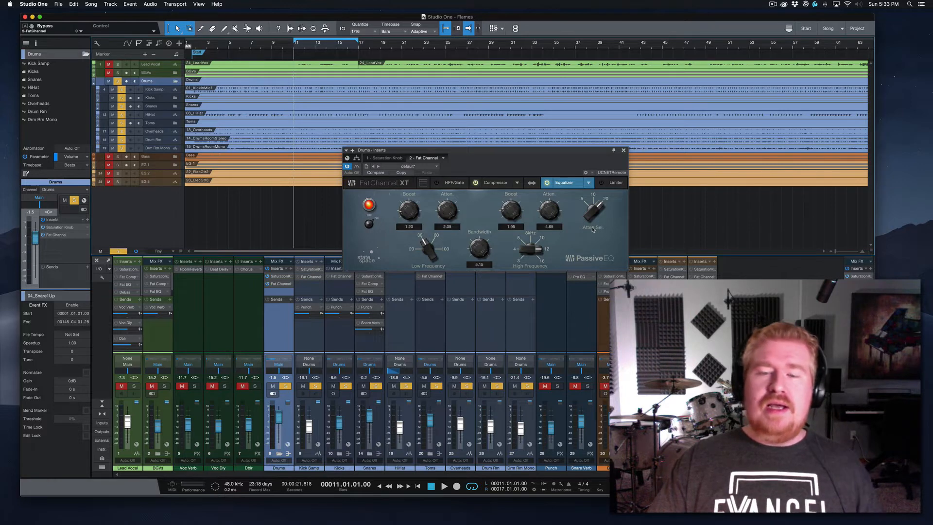
click(496, 182)
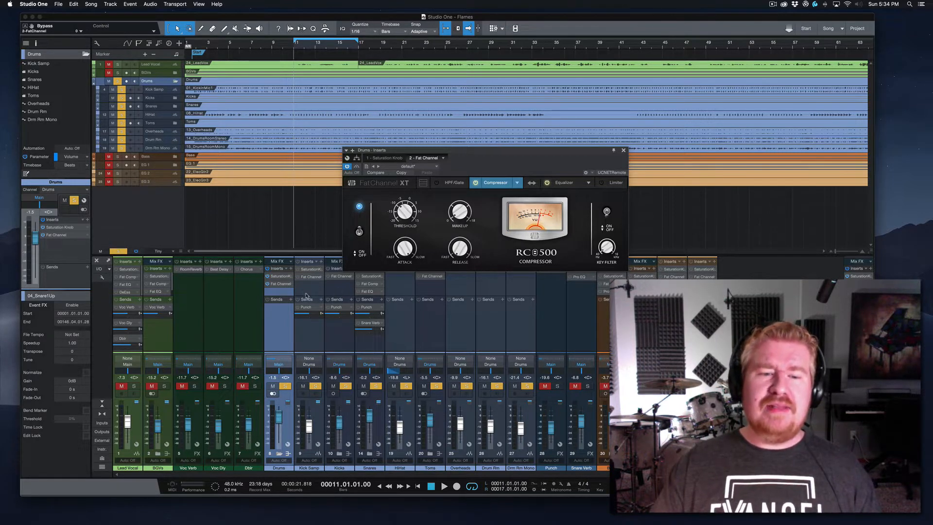
key(space)
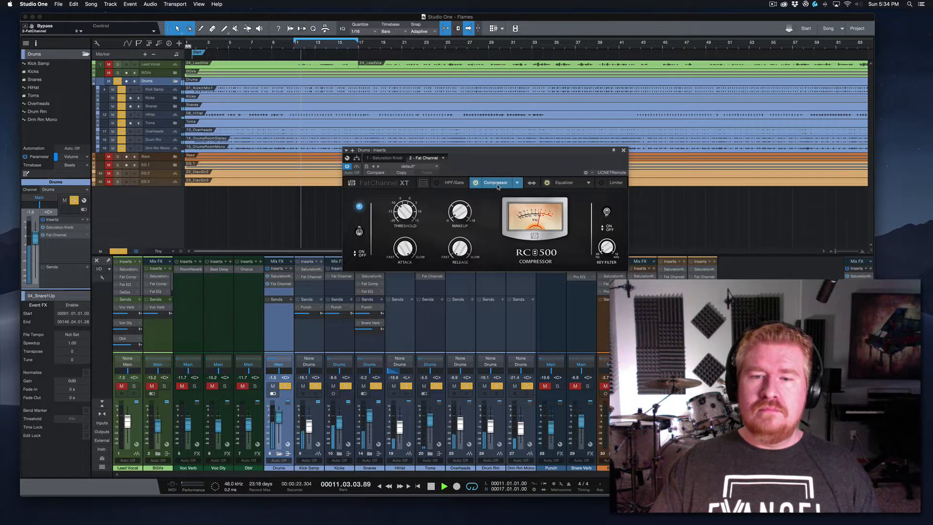
click(475, 183)
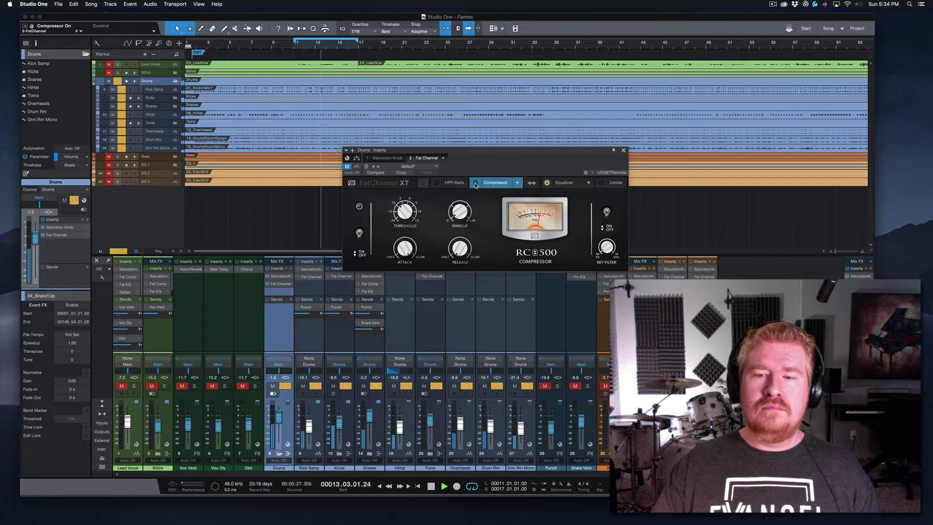
click(475, 184)
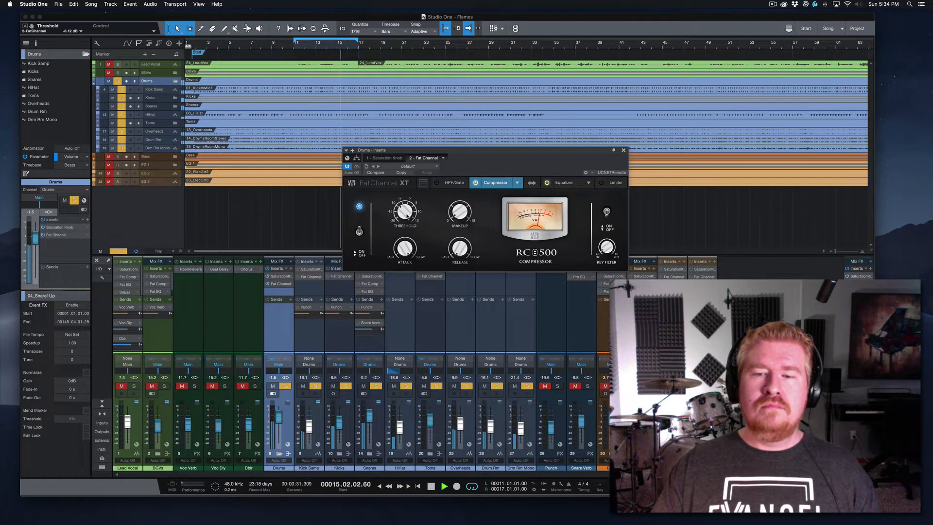
key(space)
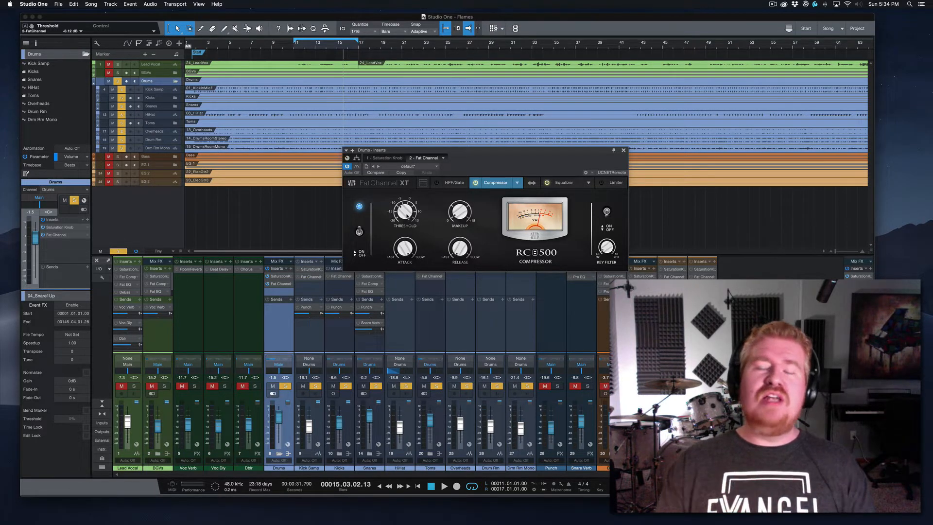
click(623, 151)
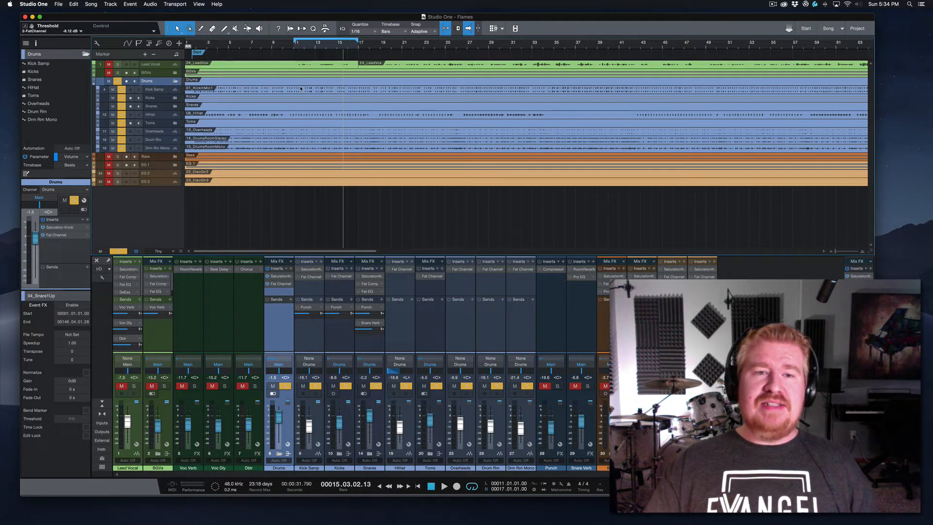
Step: Return the playhead to bar 11, unsolo the Drums bus, and mute the Punch and Snare Verb effect channels
click(295, 47)
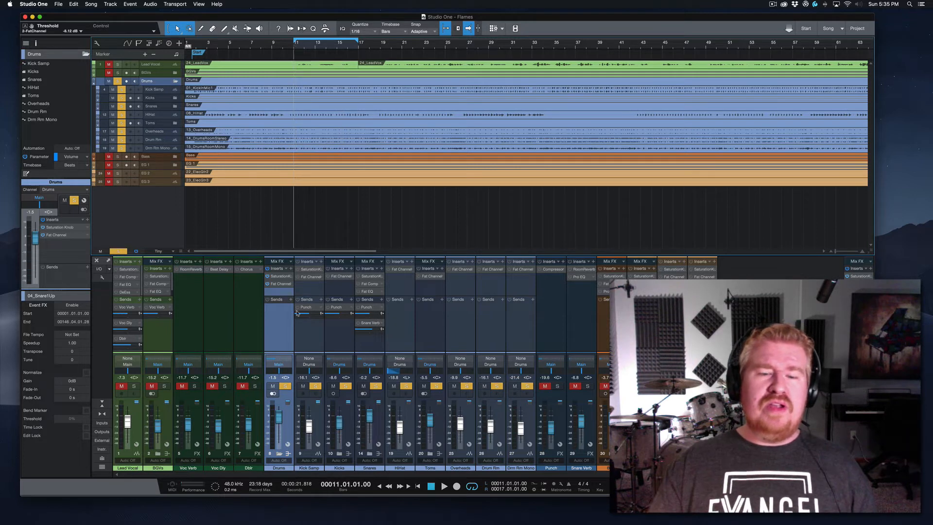
click(284, 386)
click(545, 386)
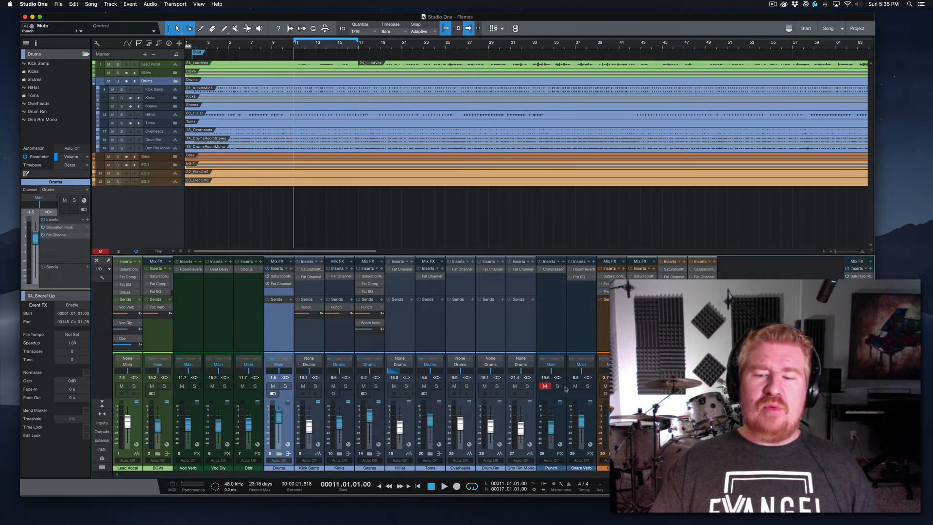
click(576, 386)
Step: Play the mix with the drum effects muted, solo the Drums bus during playback, and stop
key(space)
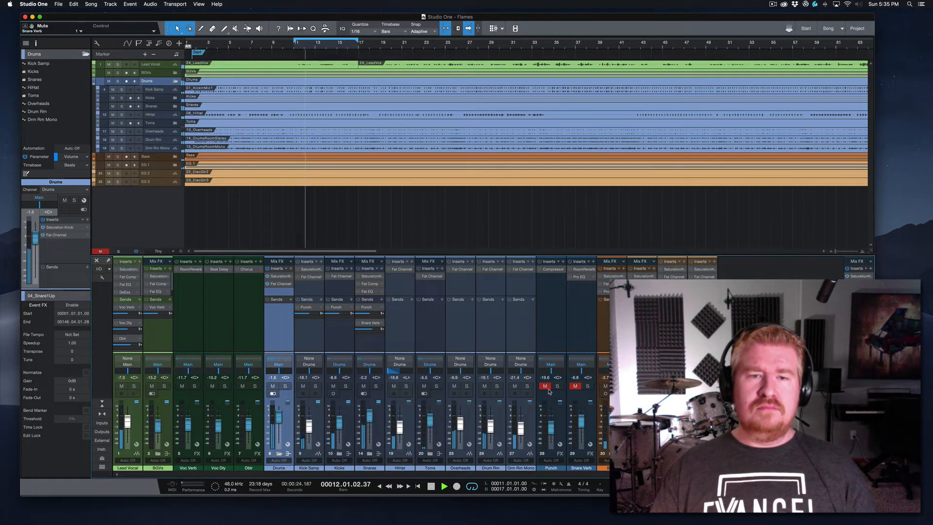
click(286, 387)
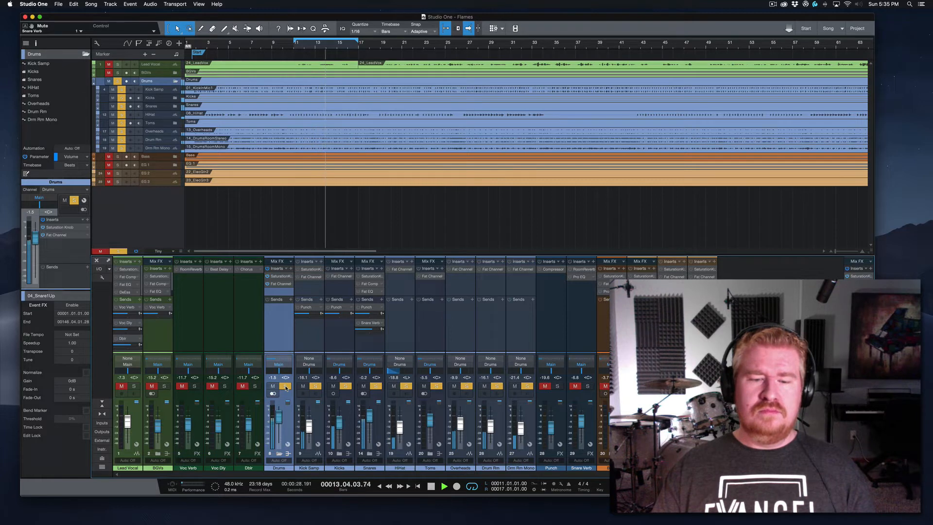
key(space)
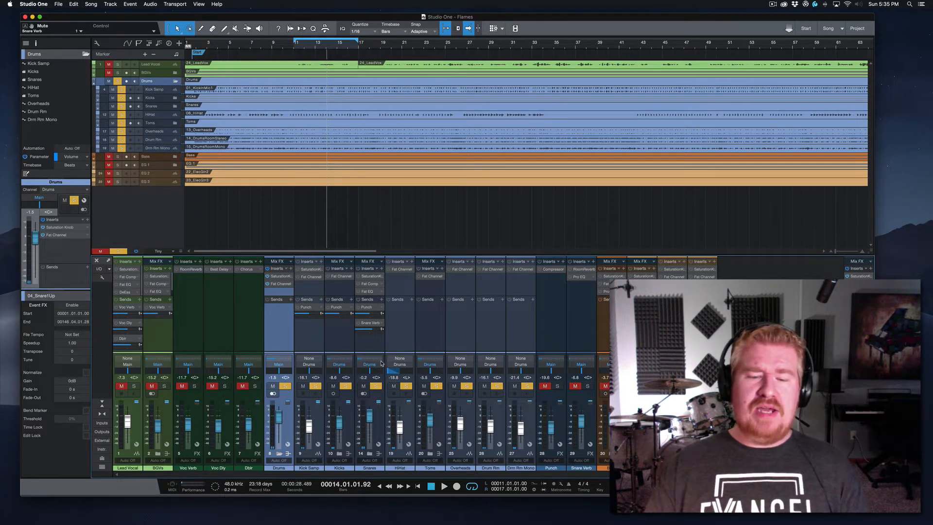
Step: Expand the Kicks, Snares and Toms folders in the mixer and look over their individual drum channels
click(340, 453)
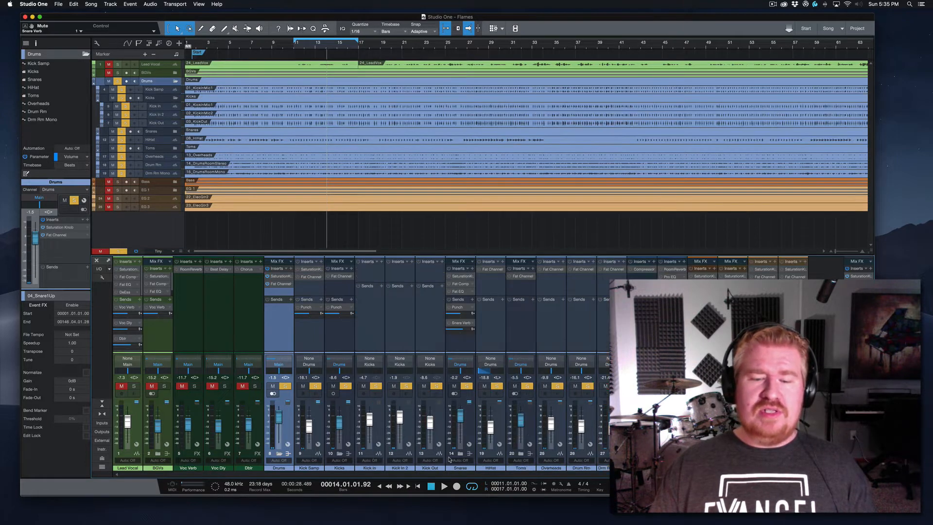
click(460, 453)
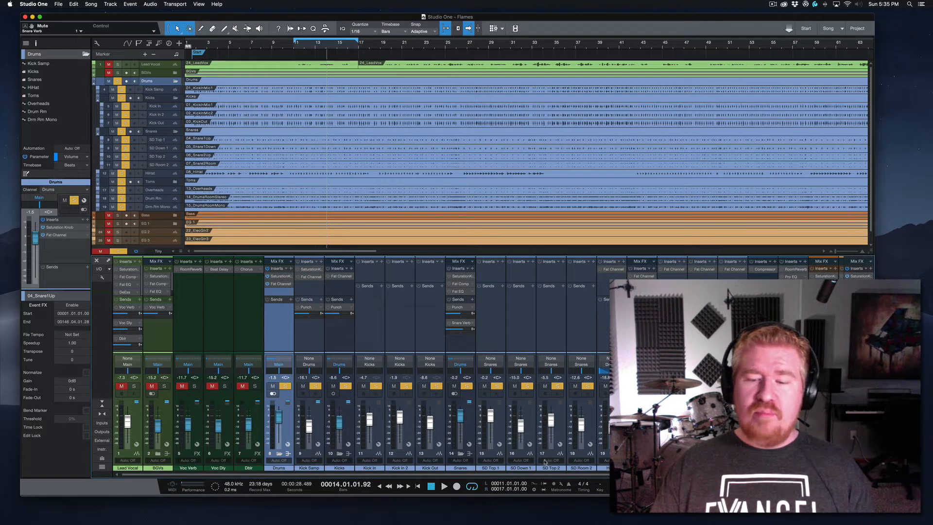
click(642, 453)
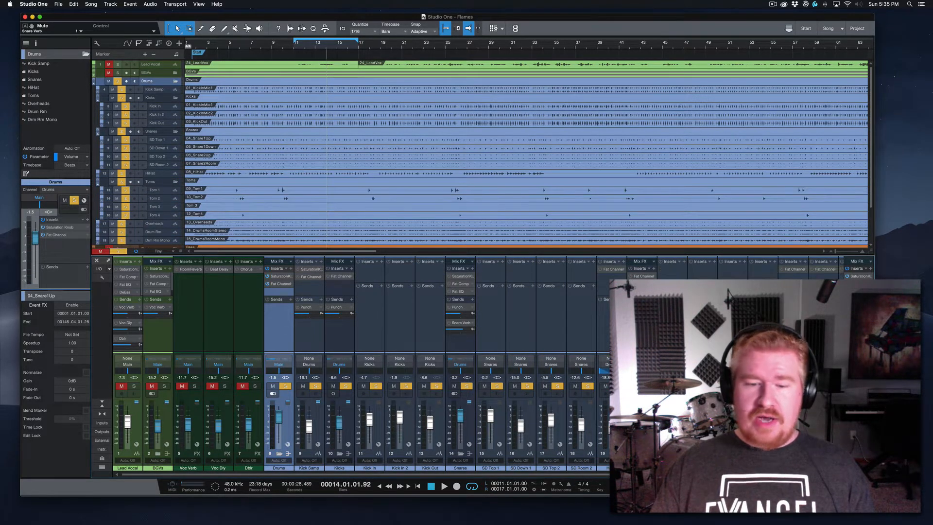
scroll(296, 449, right, 5)
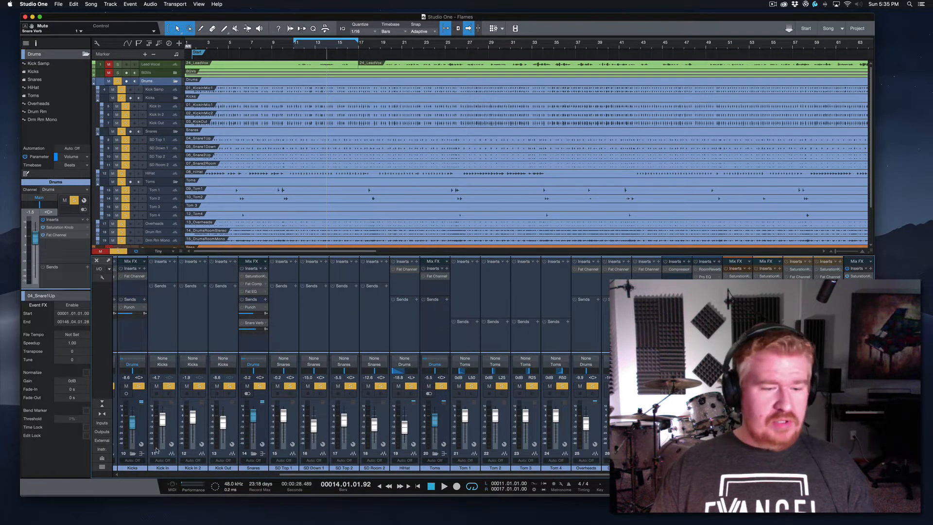
scroll(158, 451, left, 1)
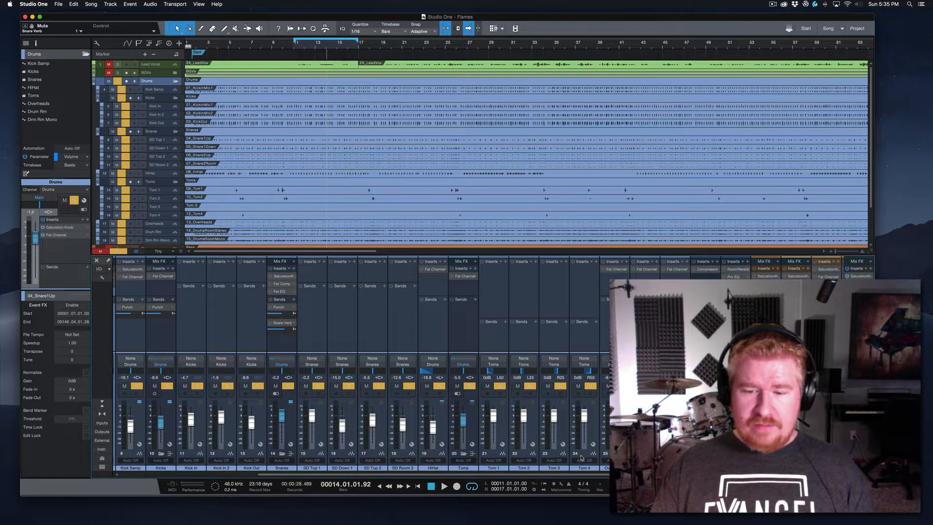
scroll(582, 457, left, 1)
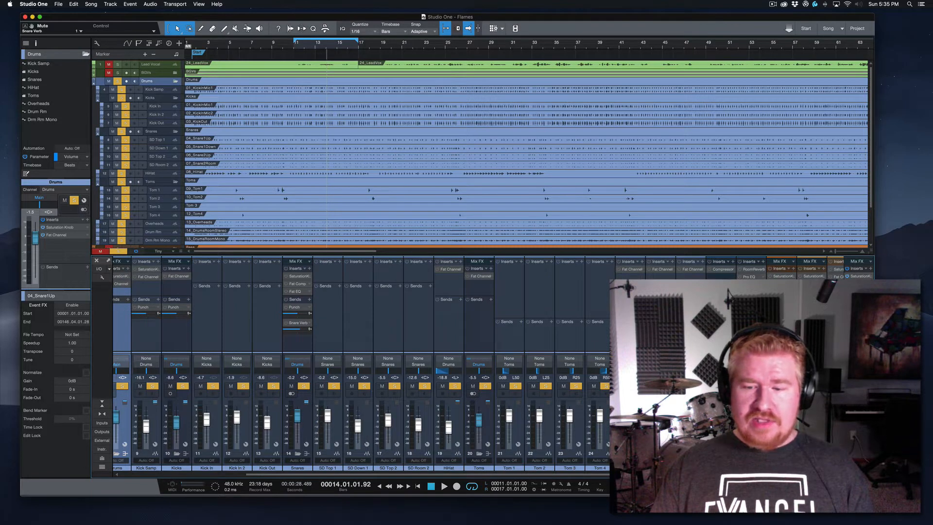
scroll(361, 363, left, 1)
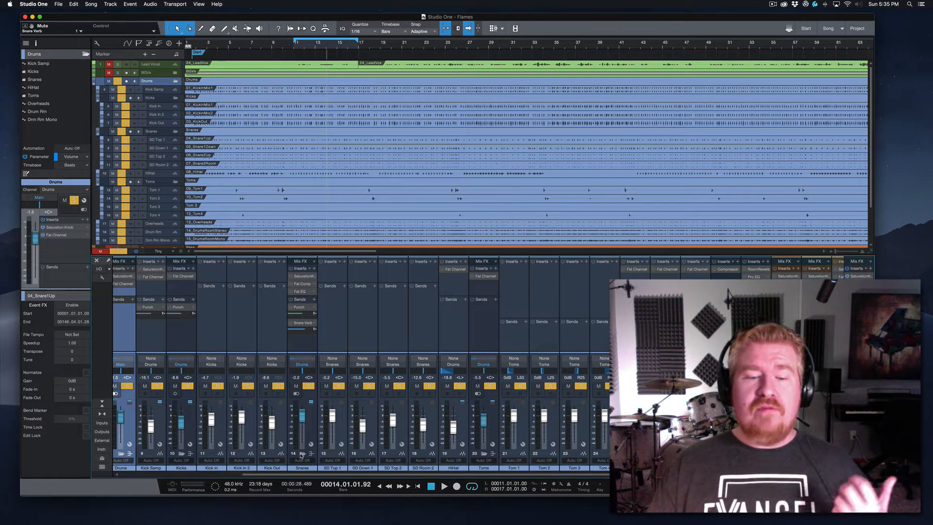
Step: Collapse the Kicks, Snares and Toms folders inside the Drums bus so only its main channels are shown
click(302, 453)
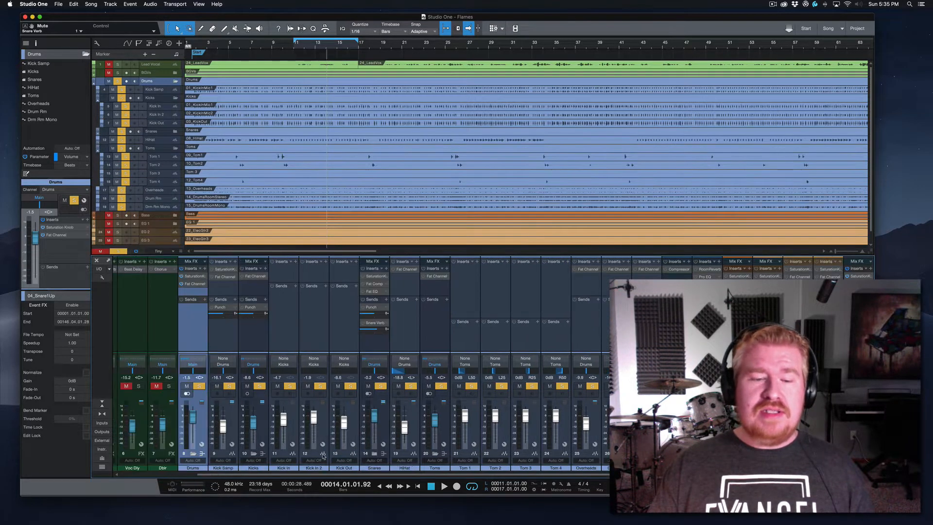
click(433, 455)
click(279, 455)
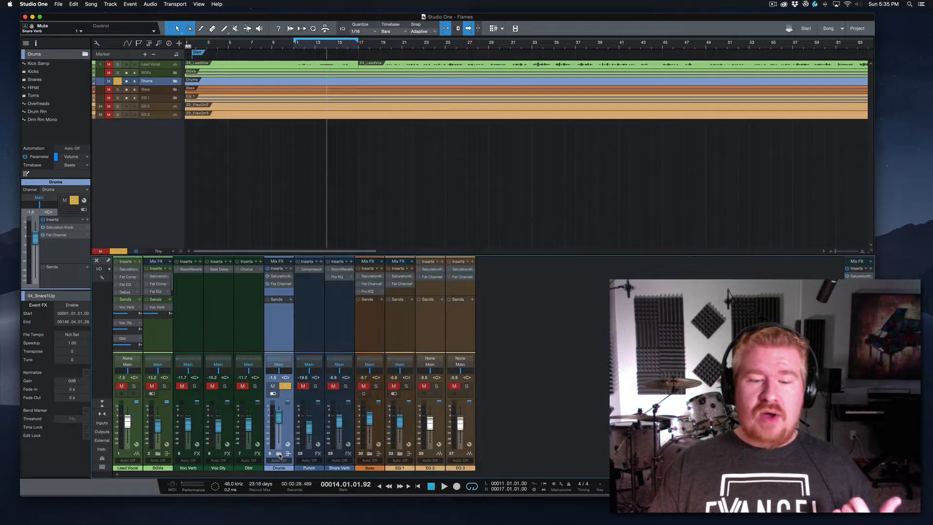
click(279, 455)
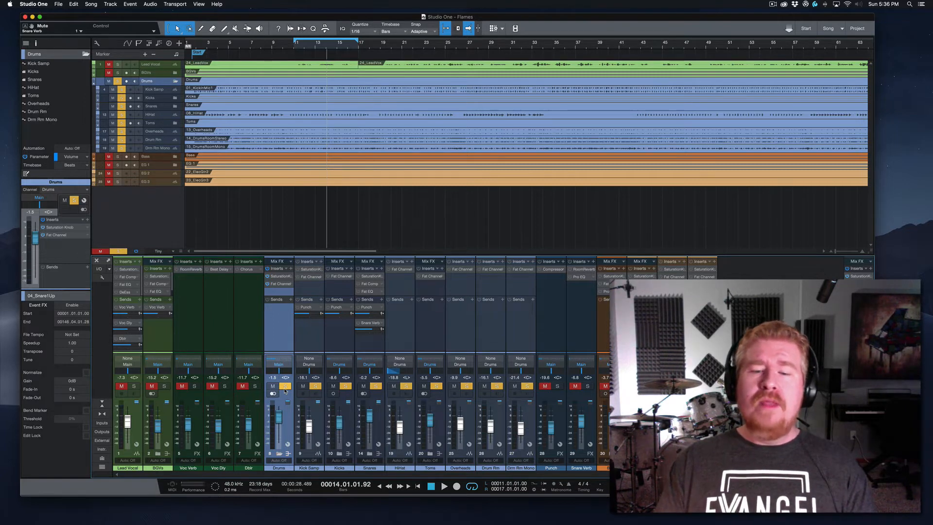
Step: Solo the Overheads channel, audition it from bar 11 with its fader raised to about +4.2 dB, stop, and restore its level
click(285, 386)
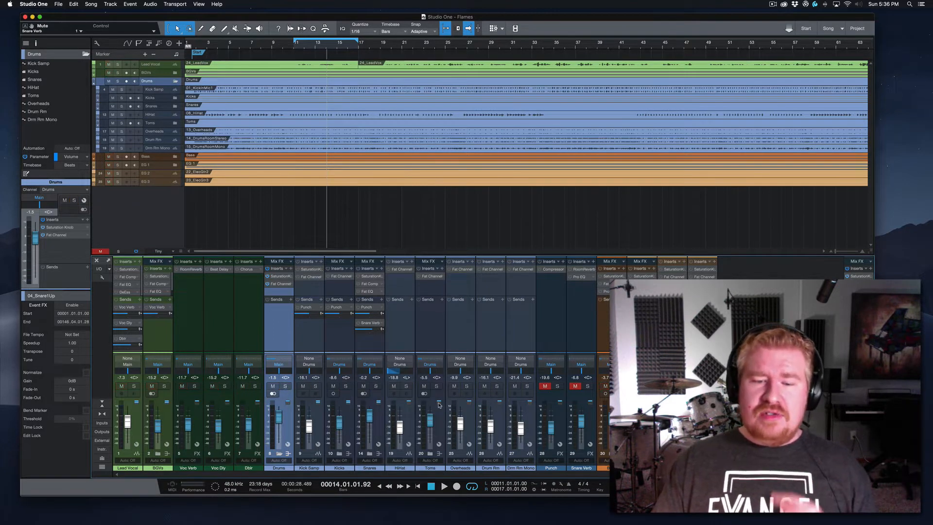
click(468, 386)
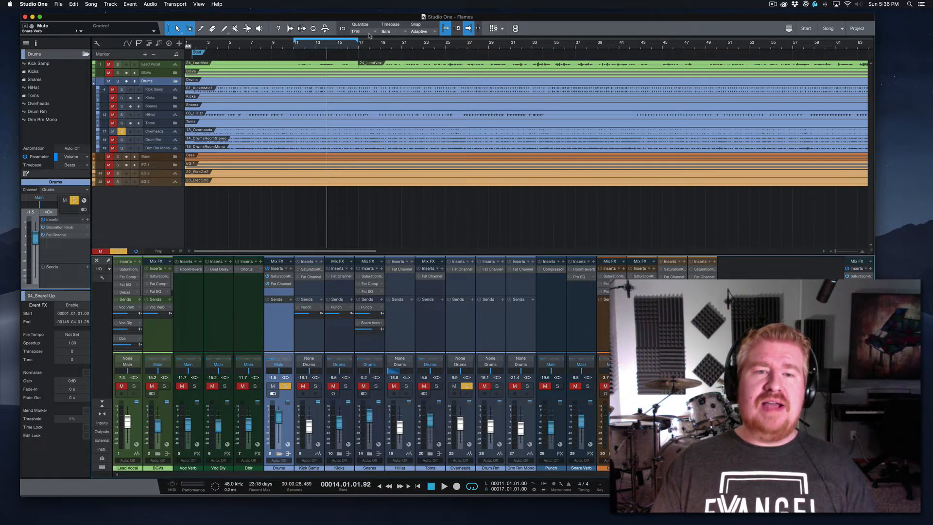
click(294, 48)
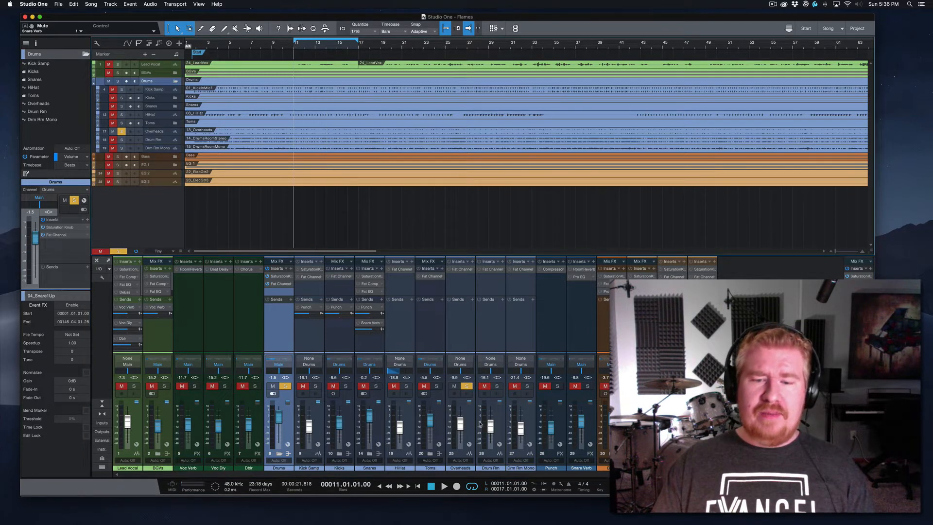
drag(459, 426, 460, 414)
key(space)
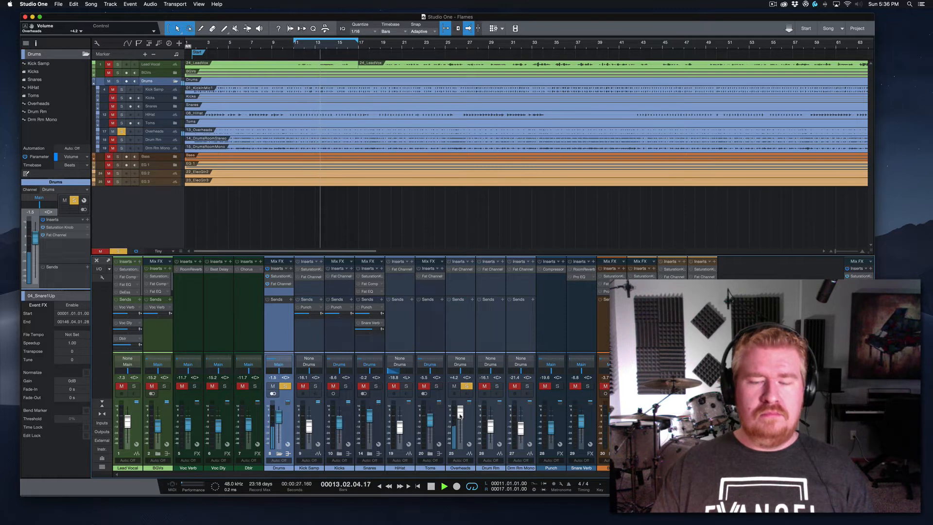
key(space)
drag(460, 414, 460, 417)
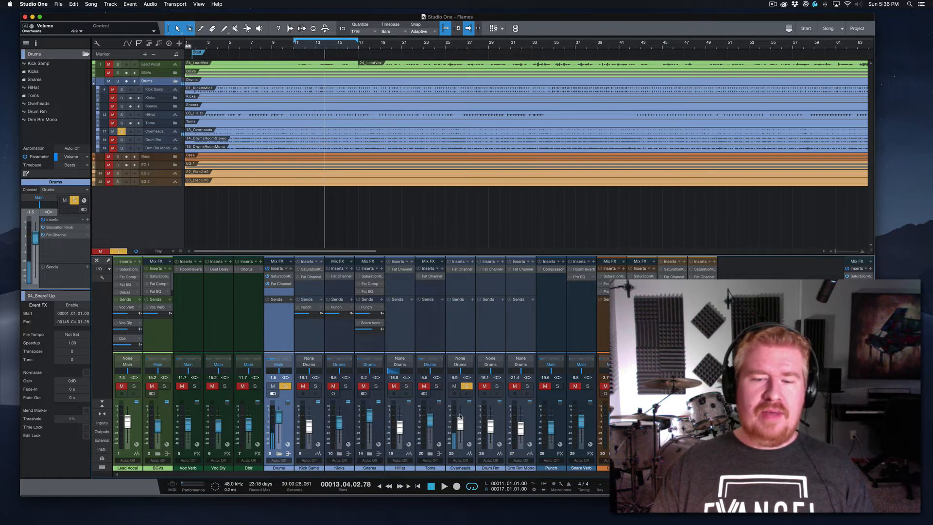
Step: Solo Drum Rm instead of Overheads, audition it with its fader raised to about +1.8 dB, stop, and undo the level change
click(467, 386)
click(496, 386)
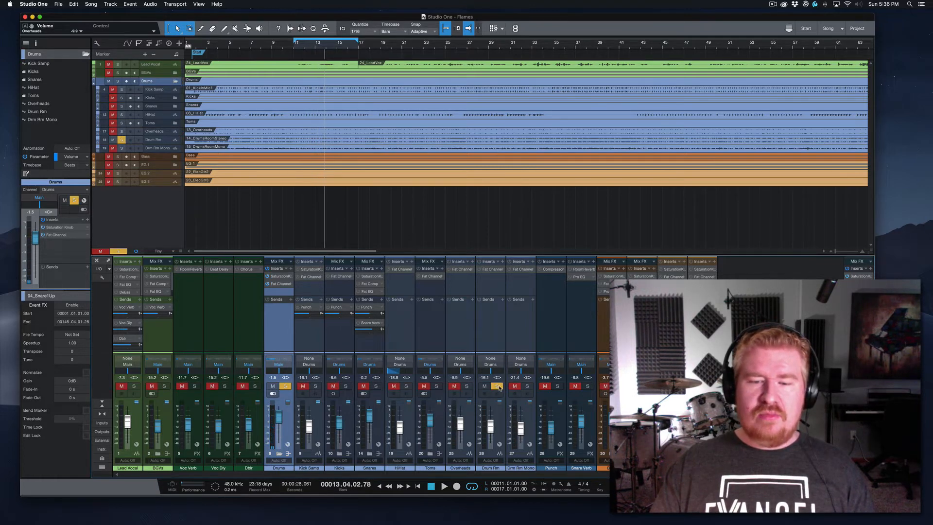
drag(489, 428, 491, 417)
key(space)
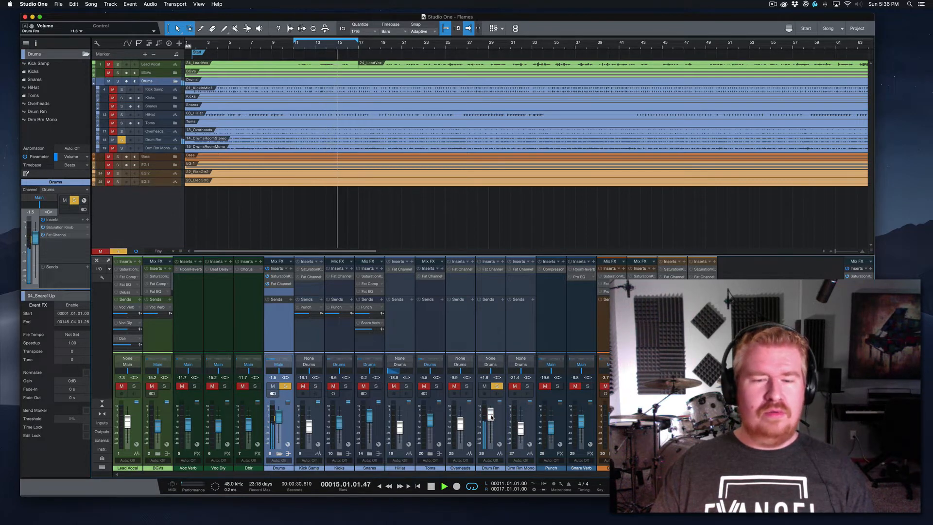
key(space)
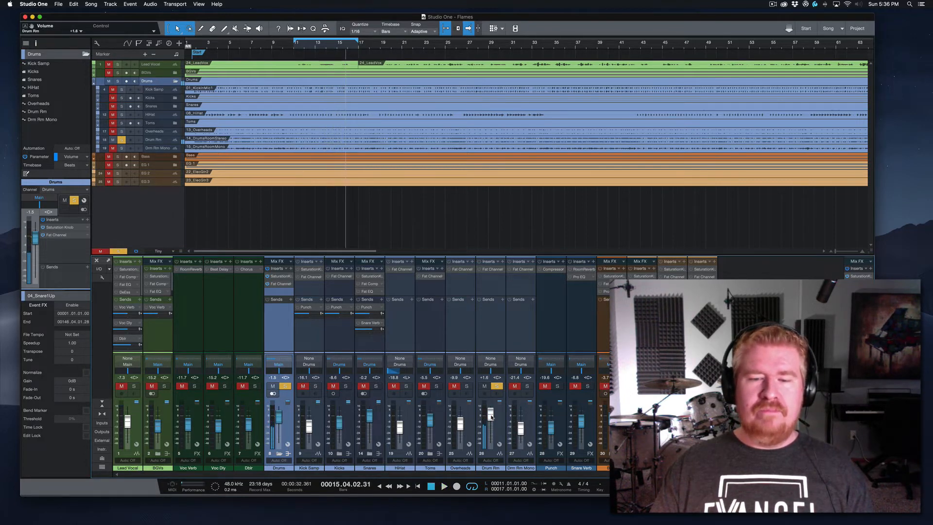
drag(490, 416, 491, 415)
key(super+z)
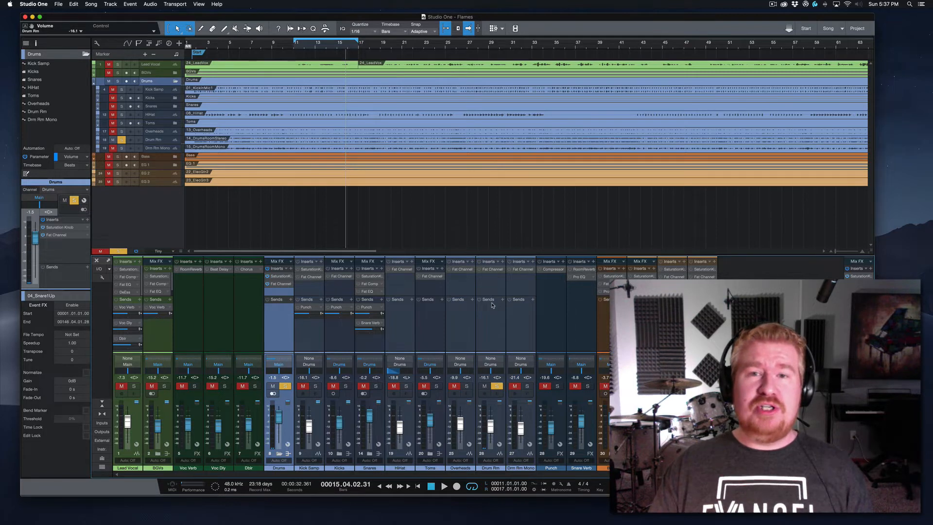
Step: Solo Drm Rm Mono instead of Drum Rm, audition it with its fader at about -0.2 dB, stop, and undo the level change
click(528, 387)
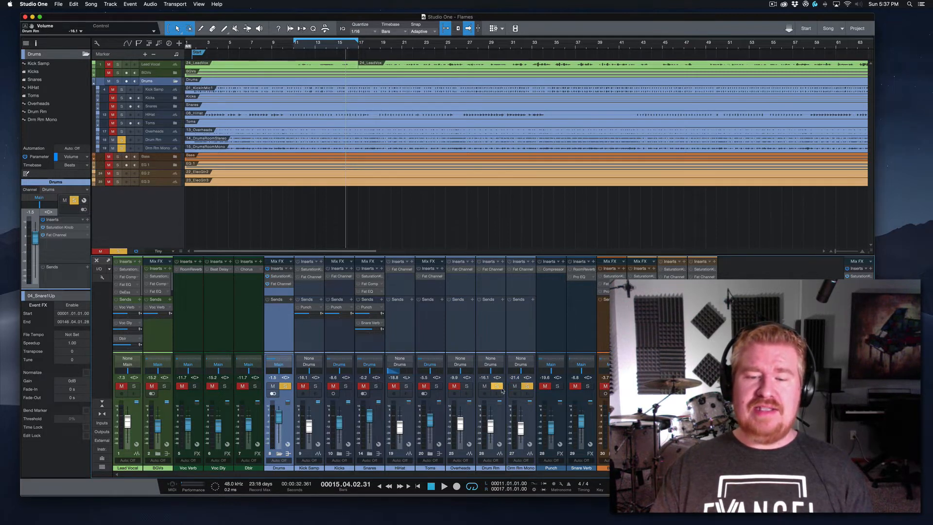
click(496, 387)
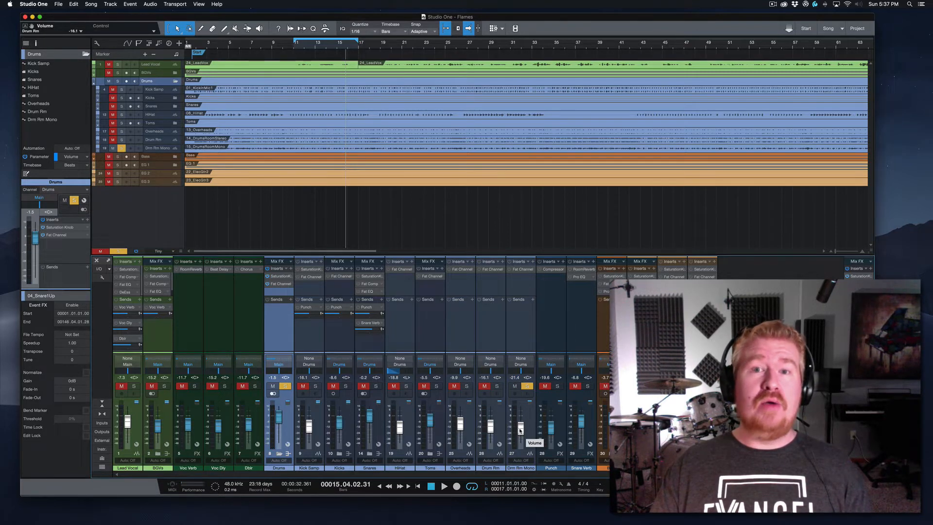
drag(520, 428, 521, 419)
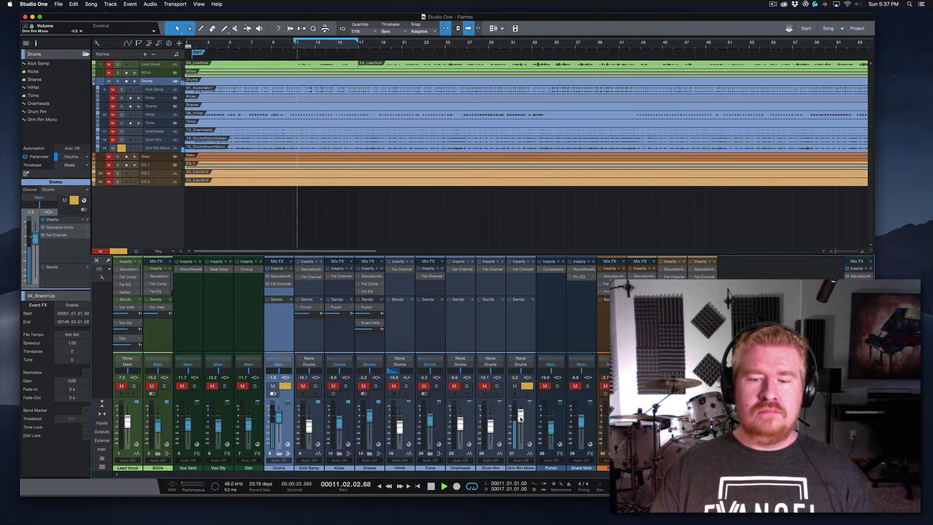
key(space)
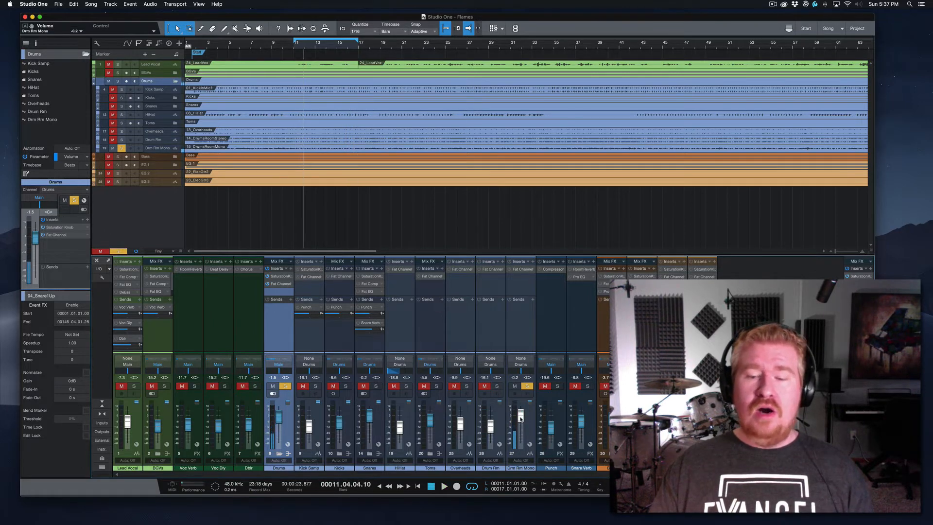
key(super+z)
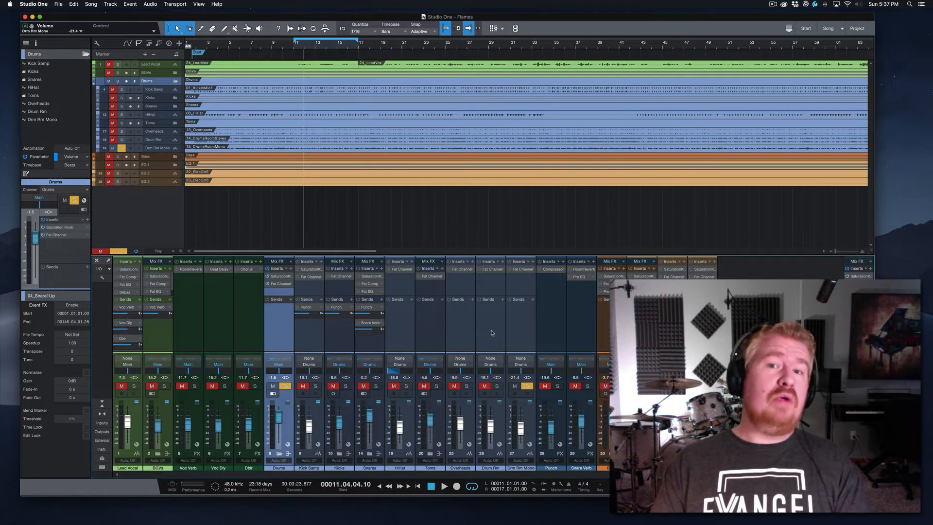
Step: Select and solo Overheads instead of Drm Rm Mono, audition it again at about +4.2 dB, stop, and undo the level change
click(457, 326)
click(527, 386)
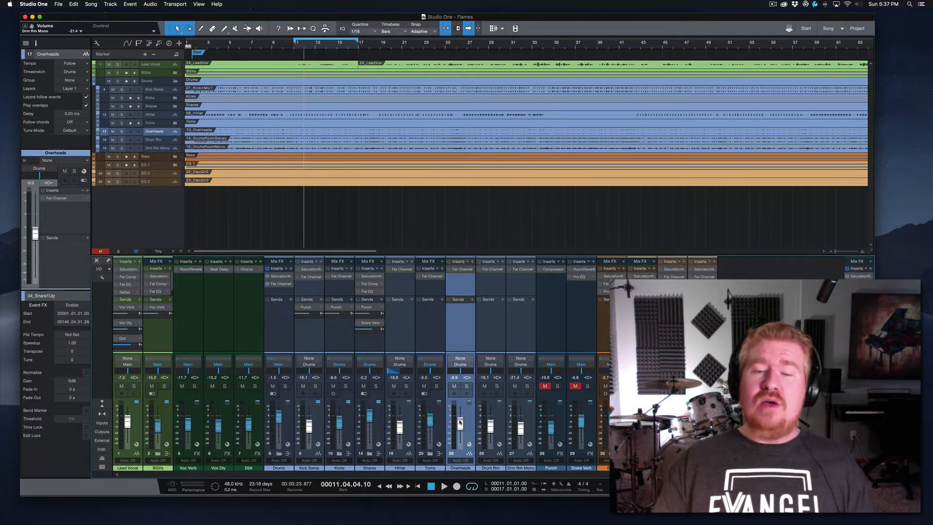
click(466, 386)
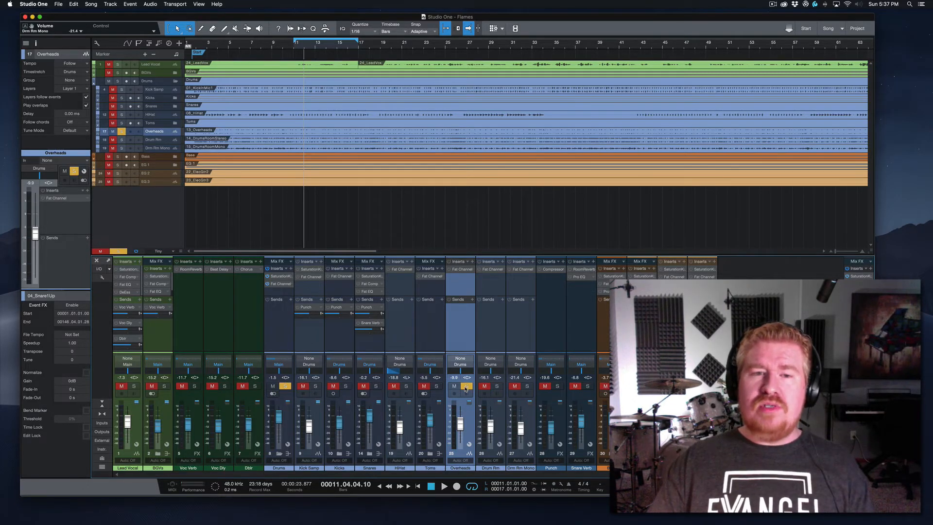
drag(462, 417, 461, 414)
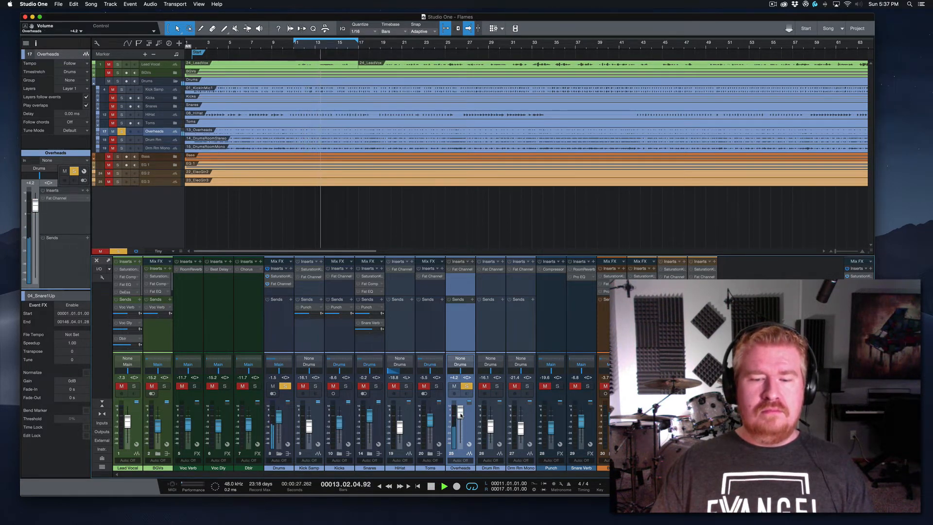
key(space)
key(super+z)
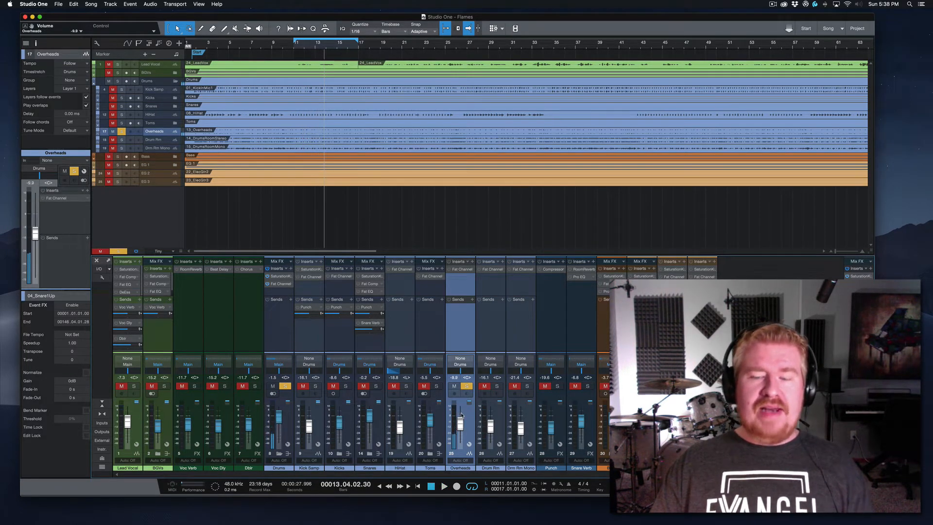
Step: Unsolo Overheads, open its Fat Channel insert on the VT1 equalizer, and activate the plug-in
click(467, 386)
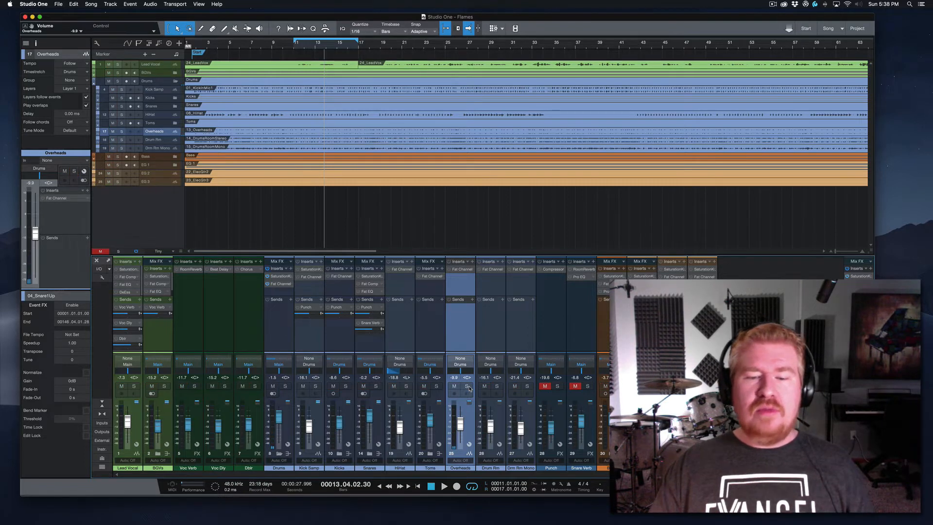
click(459, 270)
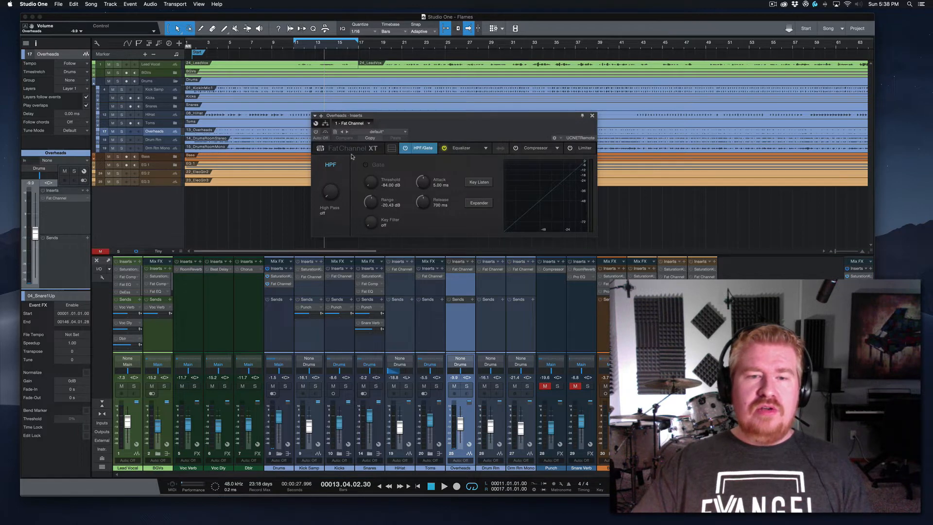
click(484, 149)
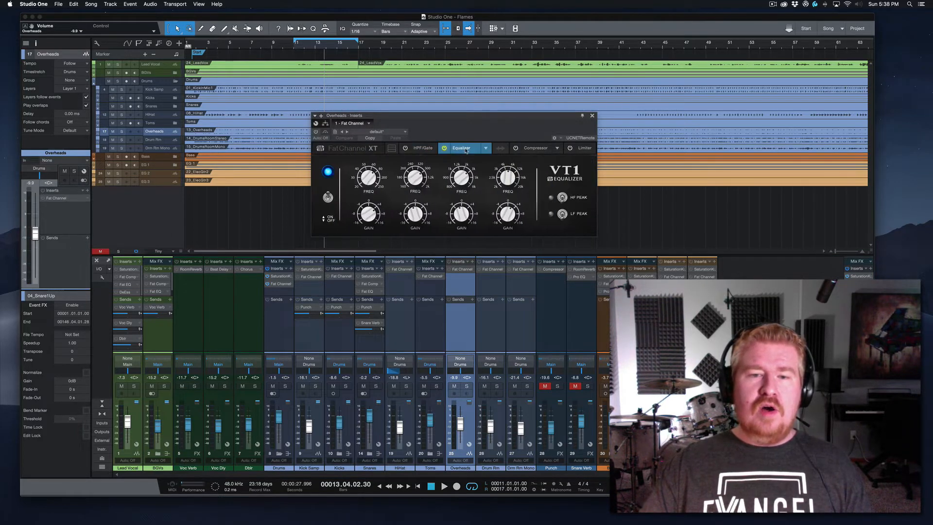
click(316, 132)
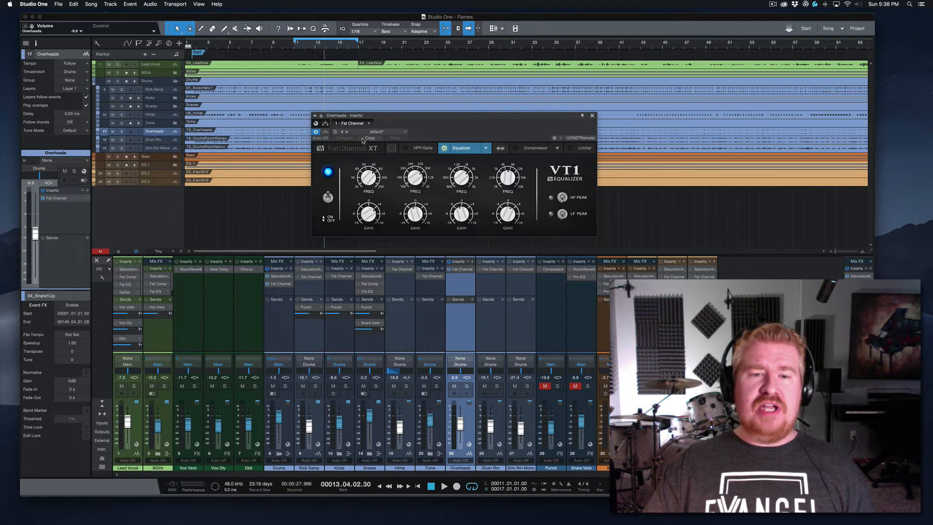
Step: Reposition the Fat Channel window above the mixer and review the available equalizer models, keeping VT1 EQ
drag(427, 121, 448, 106)
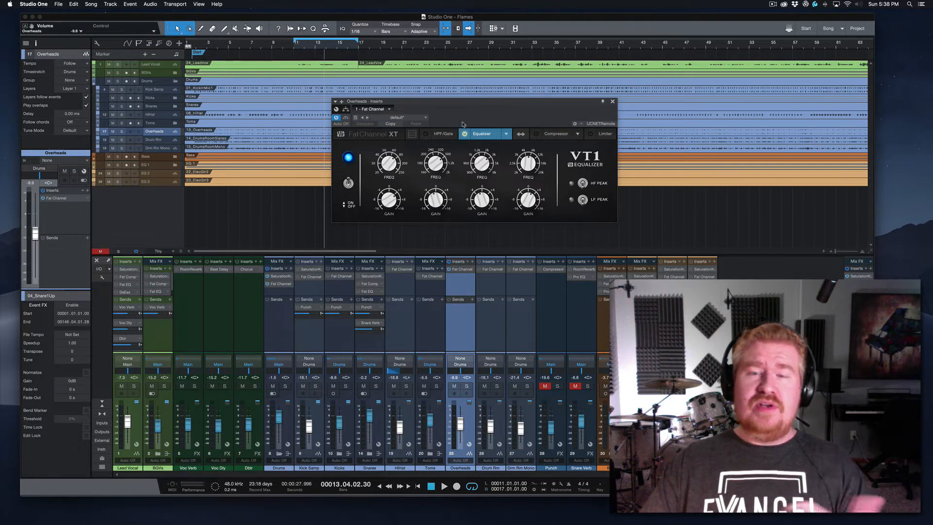
drag(464, 110, 463, 116)
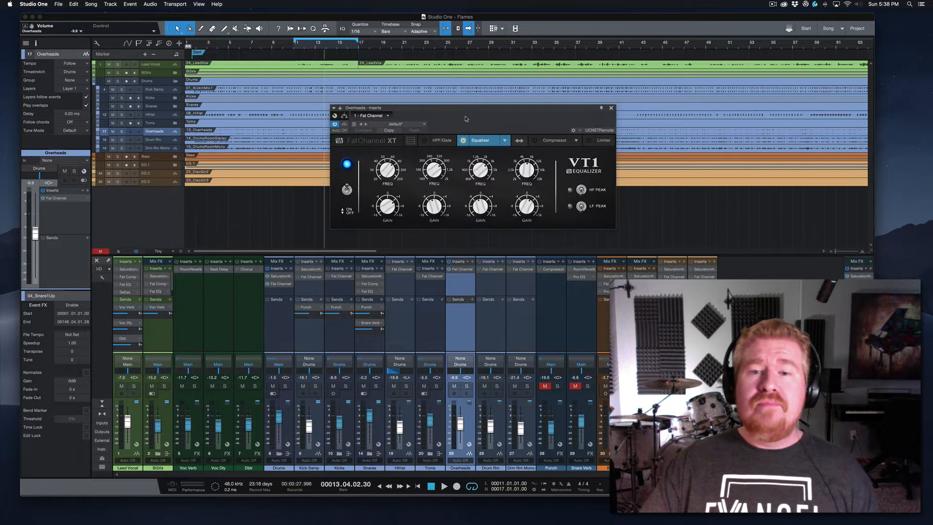
click(504, 141)
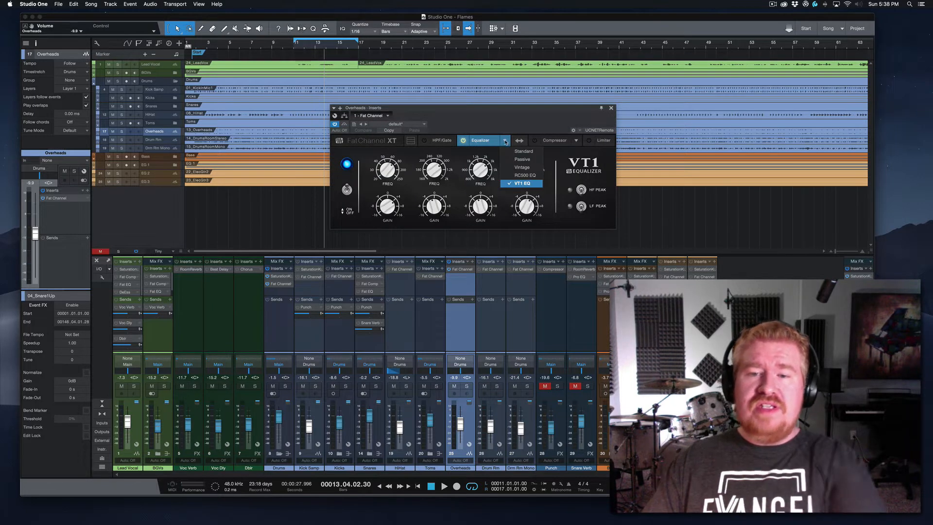
click(511, 126)
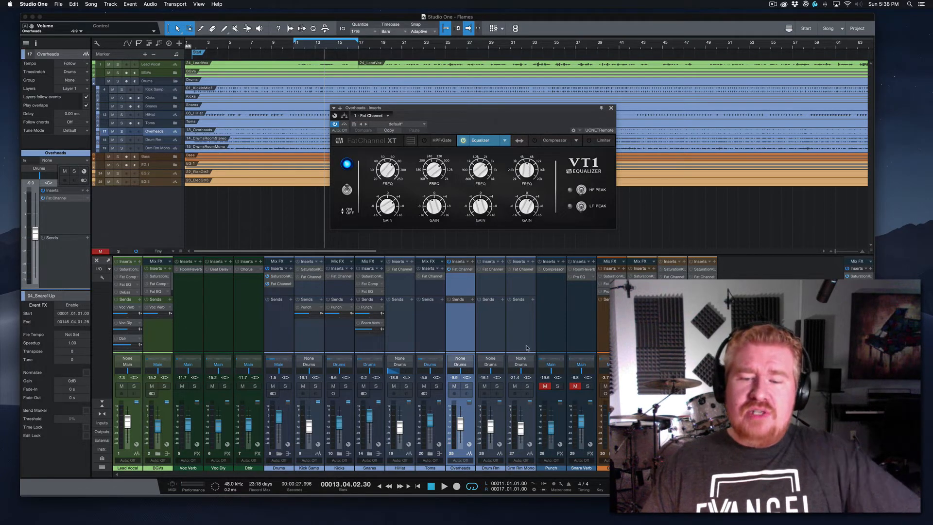
Step: Solo Overheads, raise its fader to about +0.7 dB, and play it with the Fat Channel bypassed and re-enabled before stopping
click(467, 386)
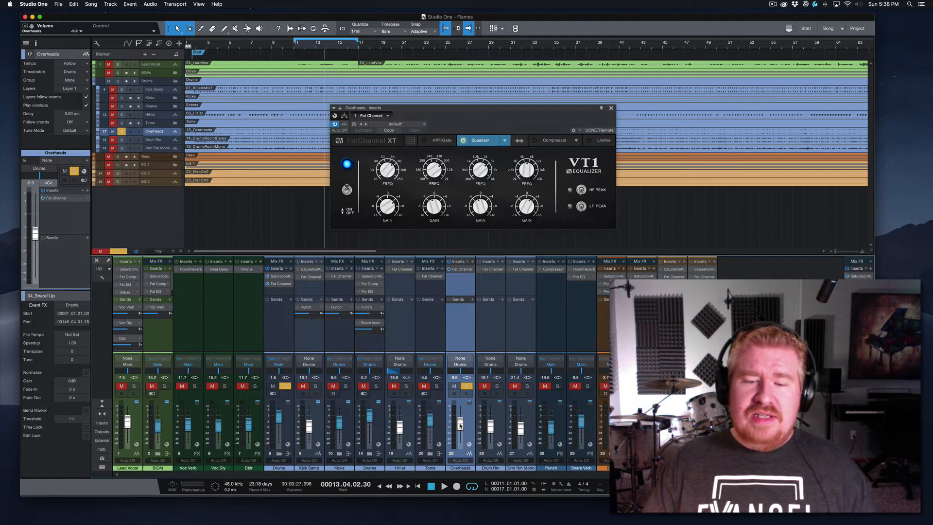
drag(460, 423, 460, 414)
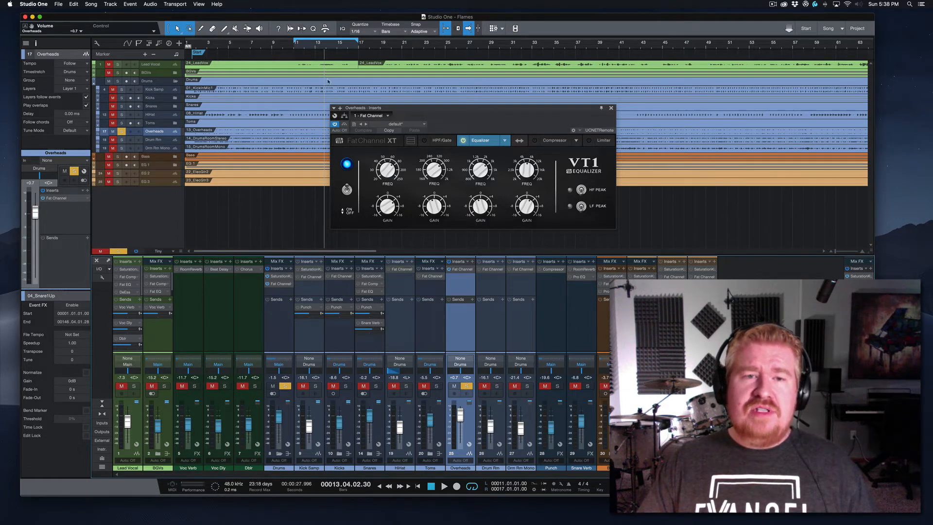
key(space)
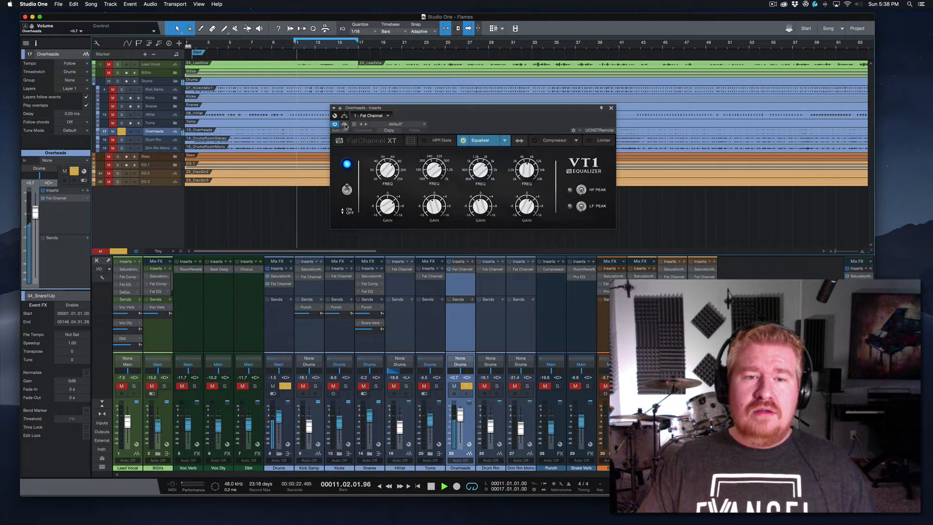
click(344, 124)
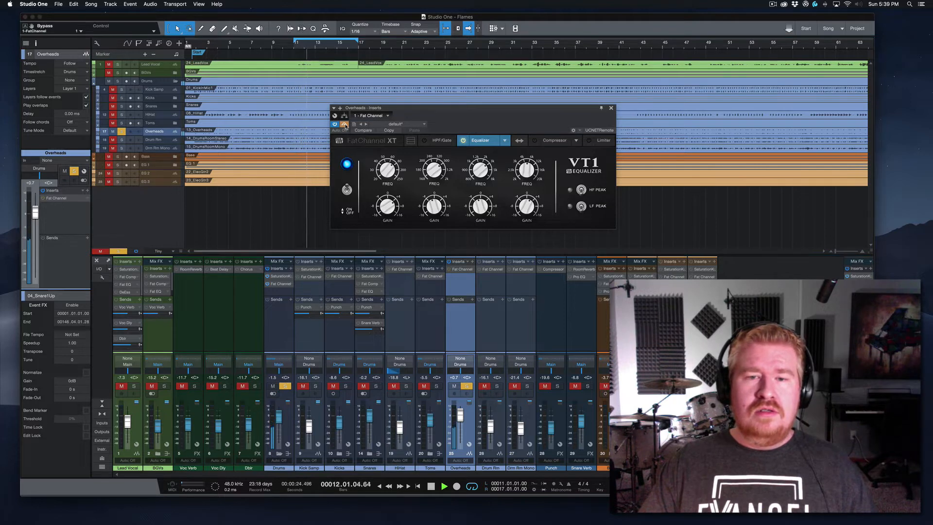
click(345, 124)
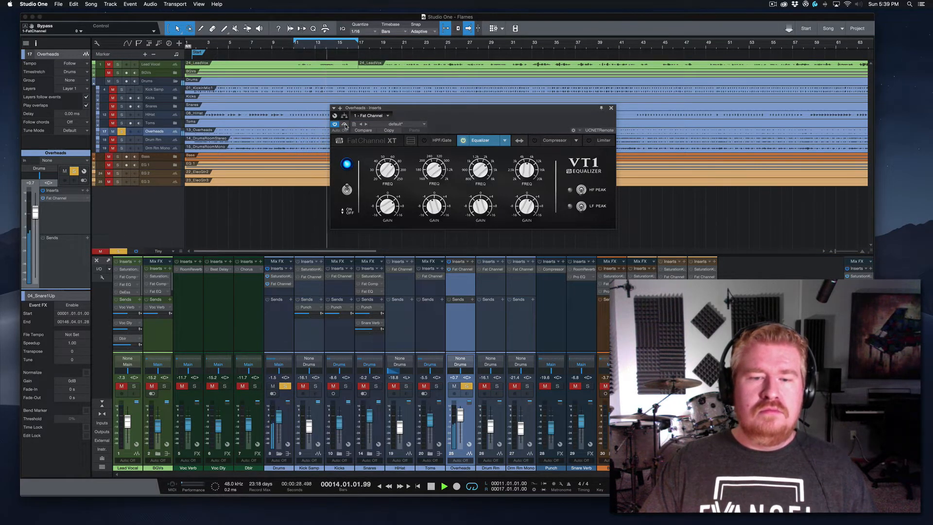
key(space)
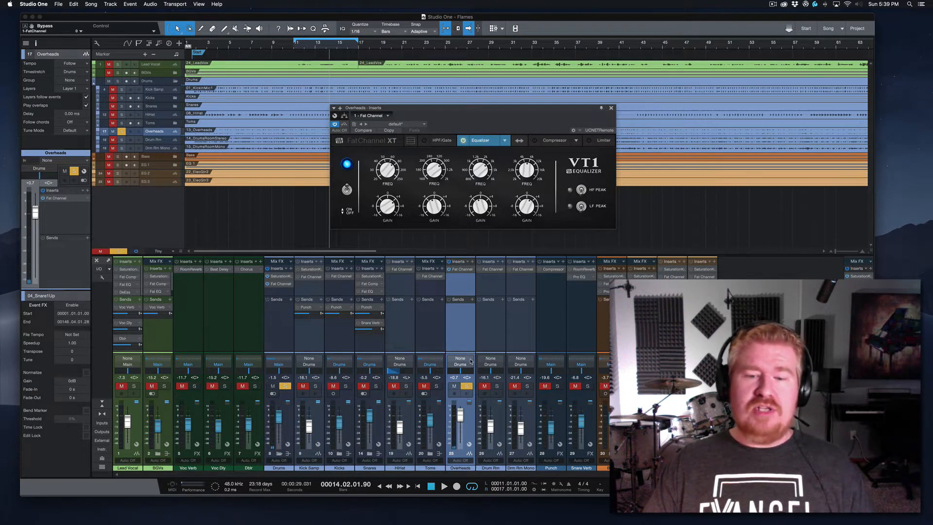
Step: Undo the Overheads fader change, unsolo the channel, and close its Fat Channel window
click(465, 338)
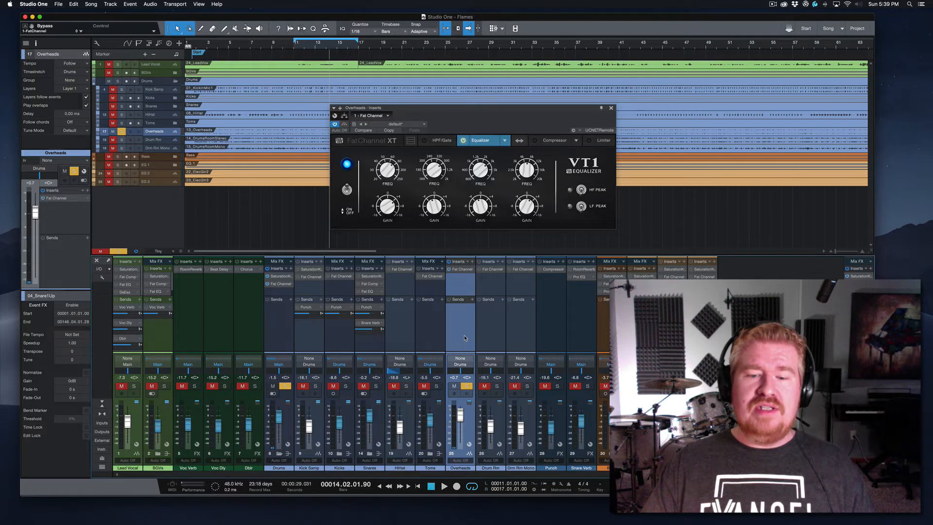
key(super+z)
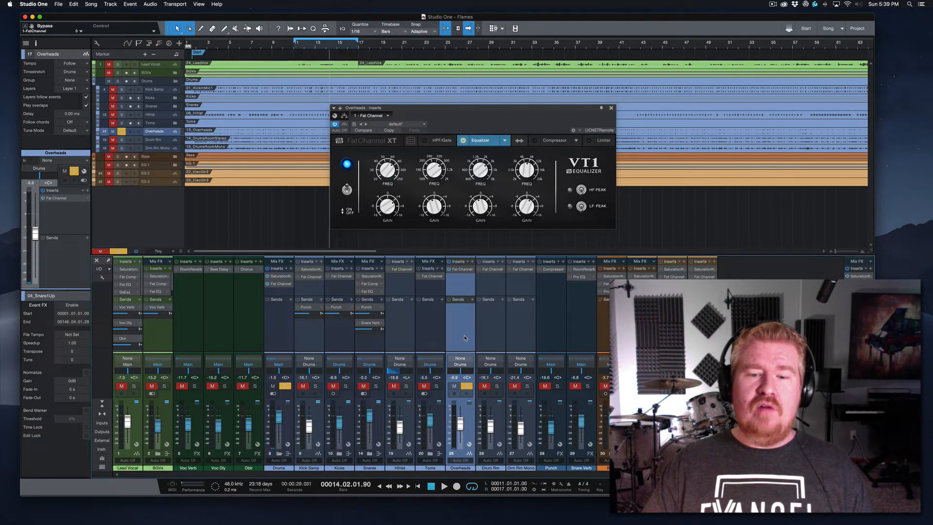
click(467, 386)
click(611, 109)
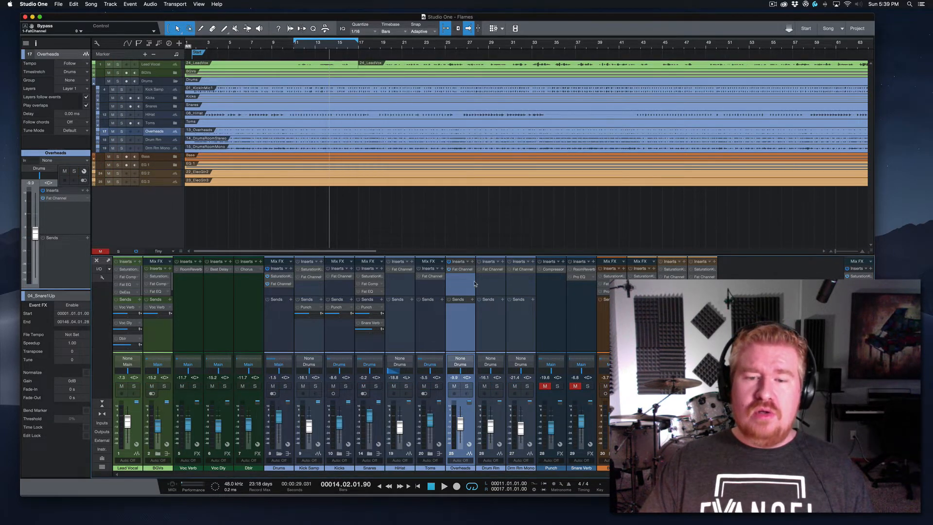
Step: Select Drum Rm, open its Fat Channel insert on the equalizer, and review the available models, keeping RC500 EQ
click(495, 281)
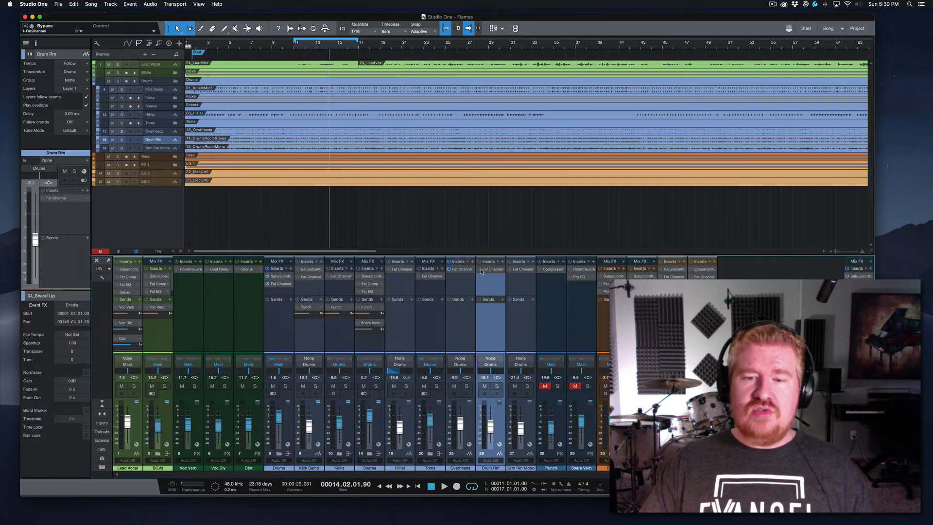
click(492, 270)
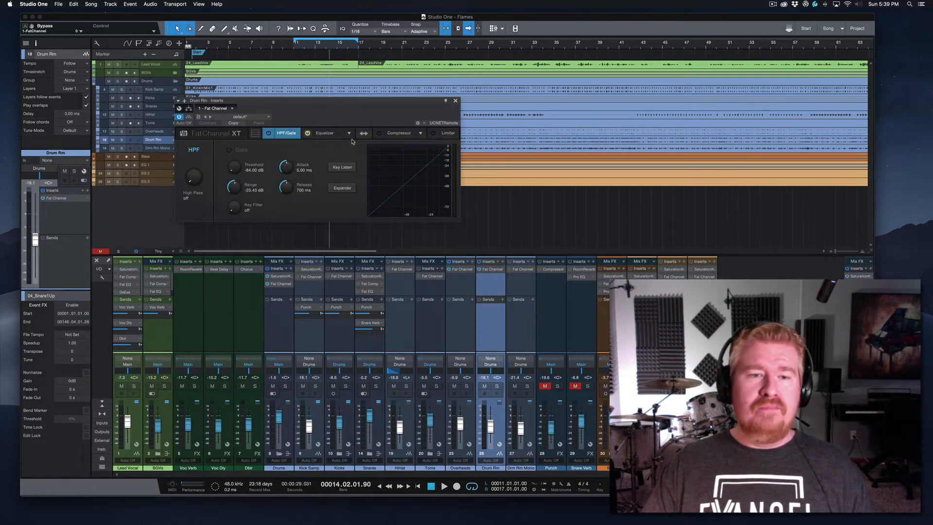
click(330, 138)
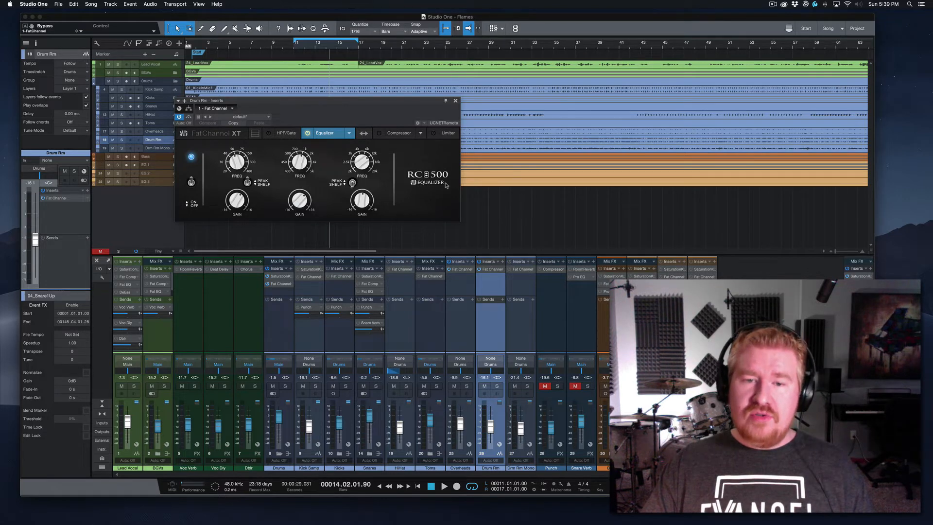
drag(372, 102, 379, 100)
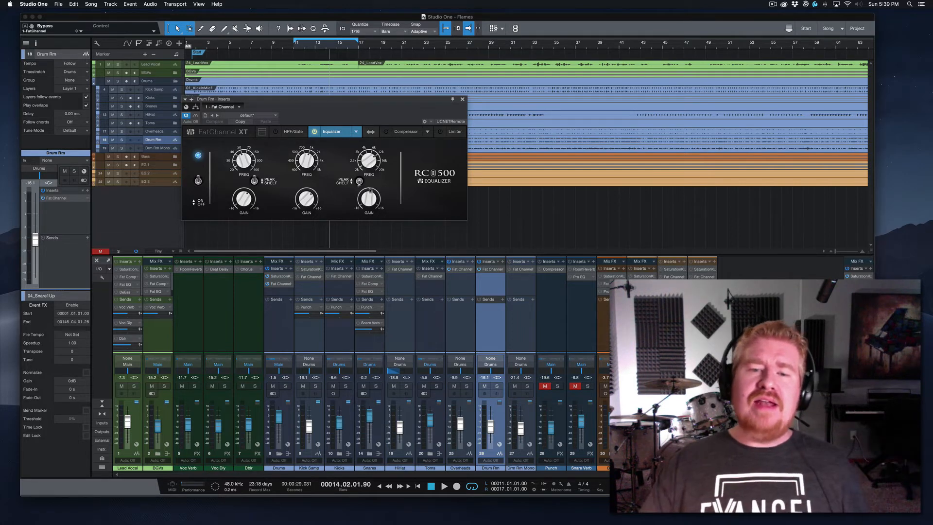
click(356, 132)
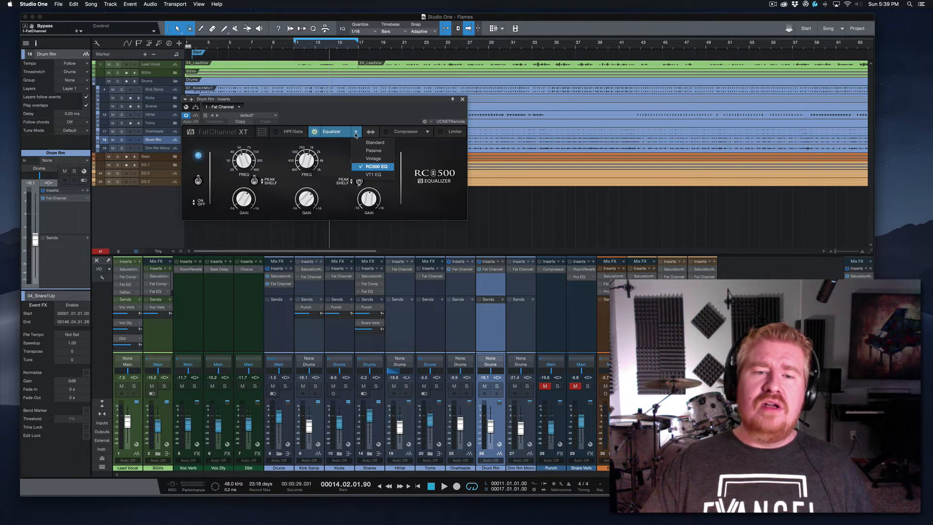
click(381, 167)
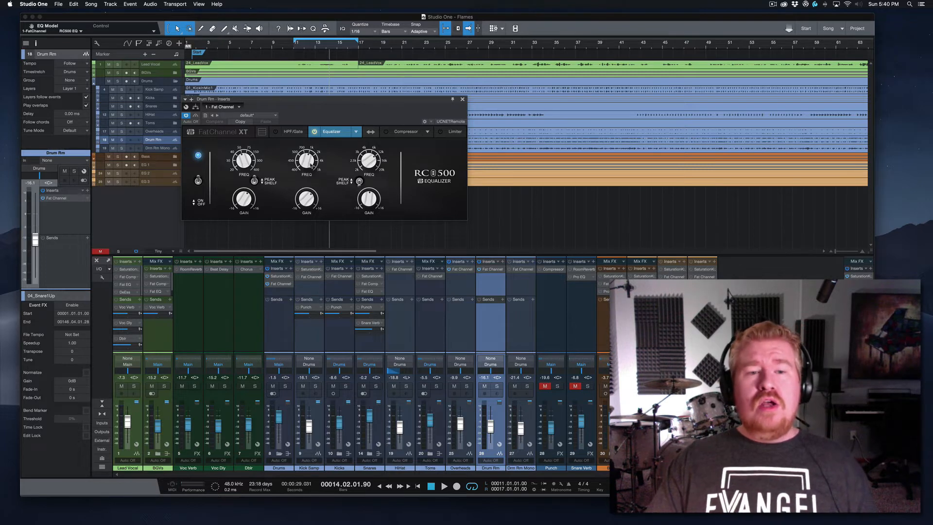
Step: Bypass the Fat Channel on Drum Rm, solo the channel, and play it briefly before stopping
click(480, 270)
click(497, 387)
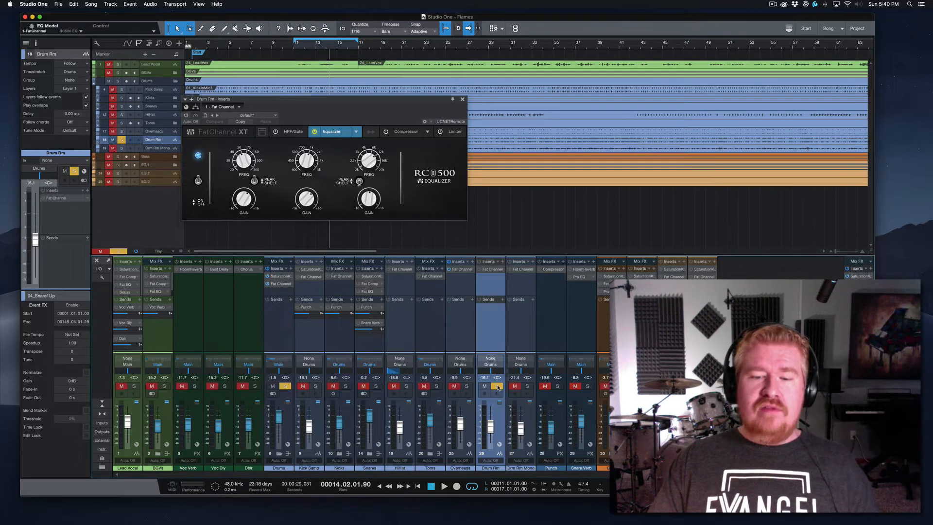
key(space)
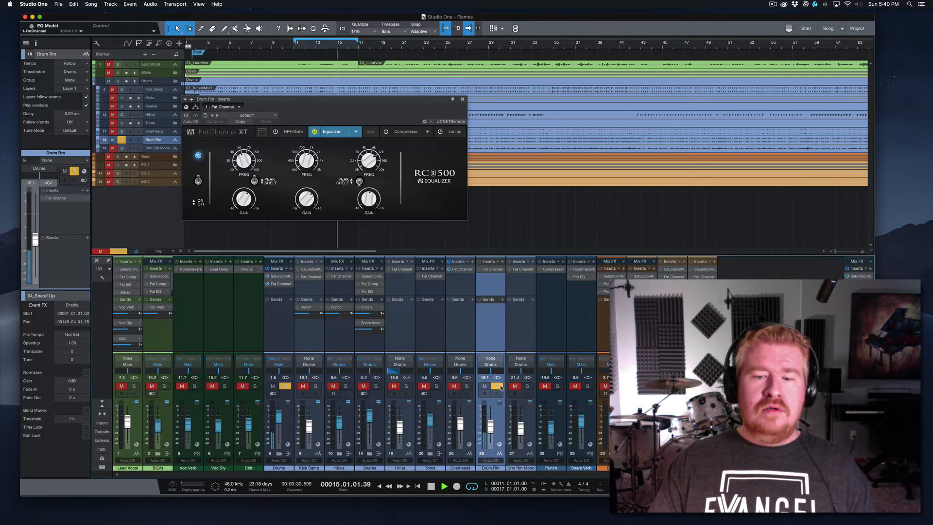
key(space)
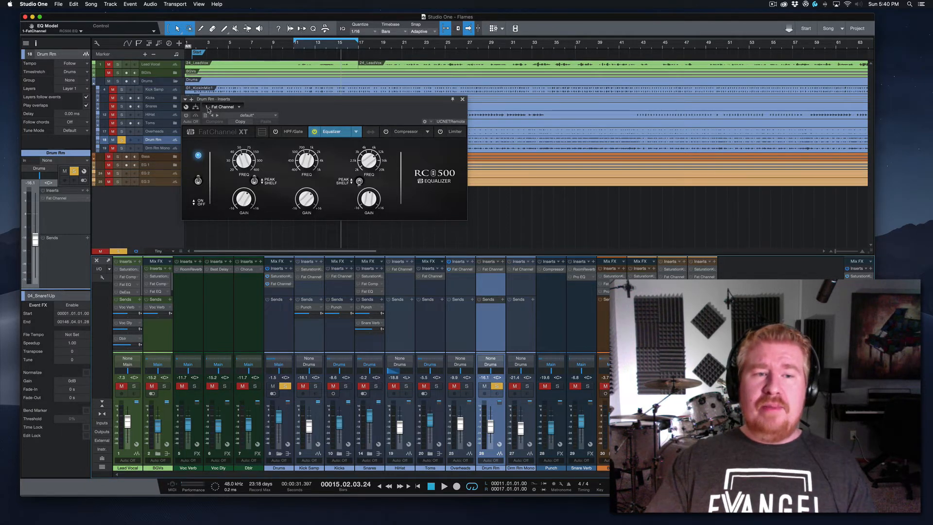
Step: Play Drum Rm from bar 11, raising its fader to about -6.4 dB and switching the Fat Channel on, off and on before stopping
click(295, 46)
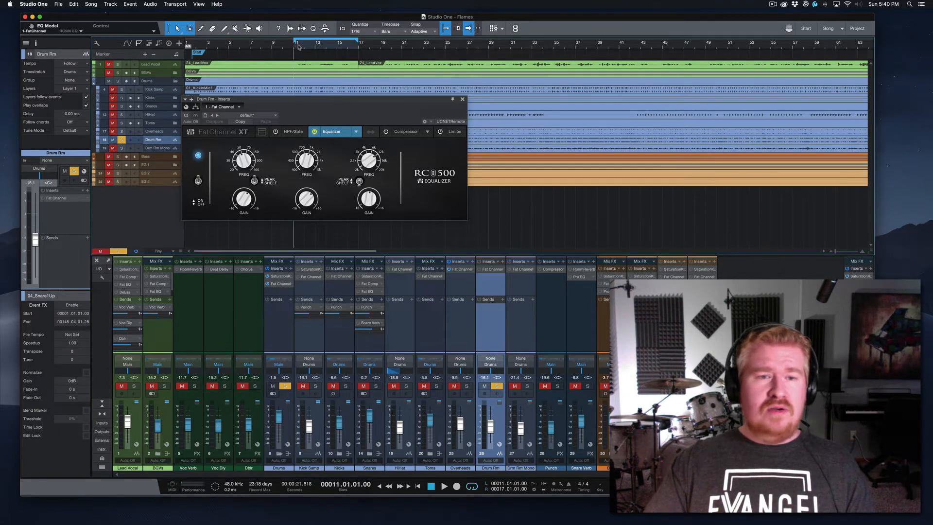
key(space)
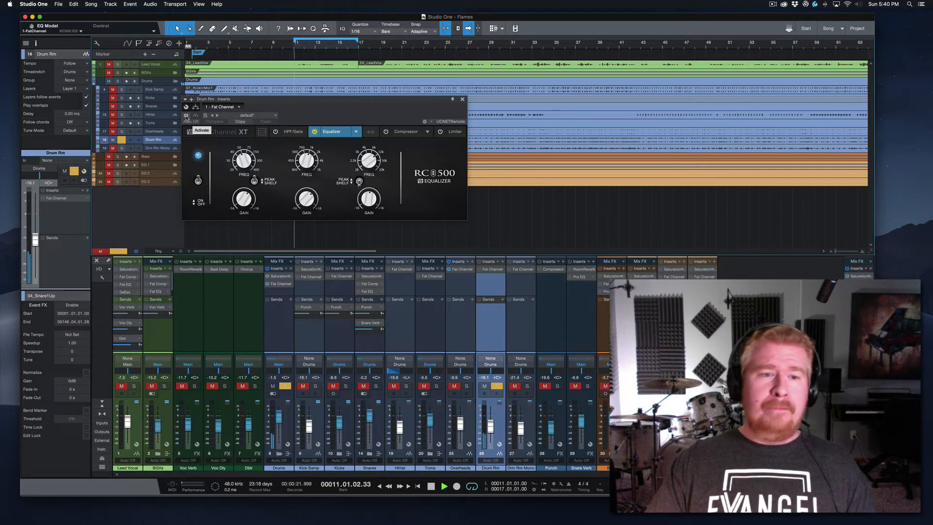
drag(490, 424, 490, 419)
click(186, 116)
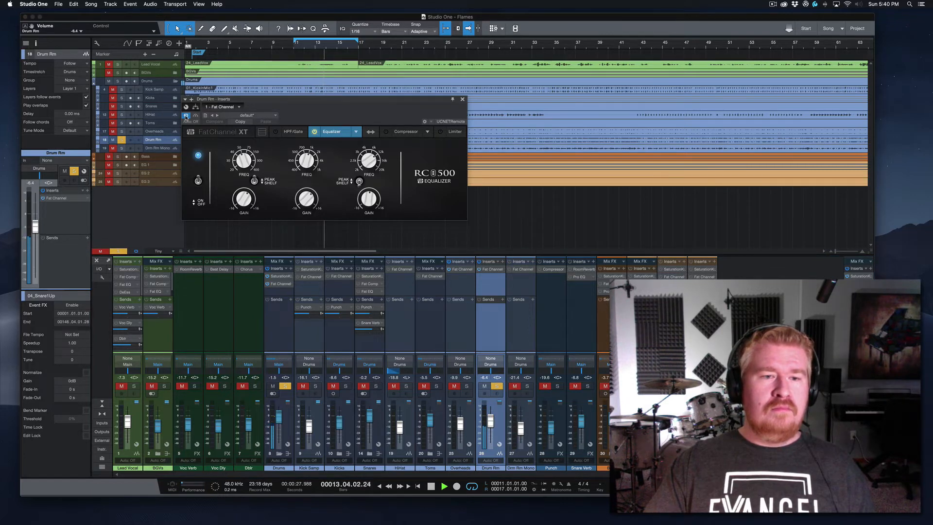
click(186, 116)
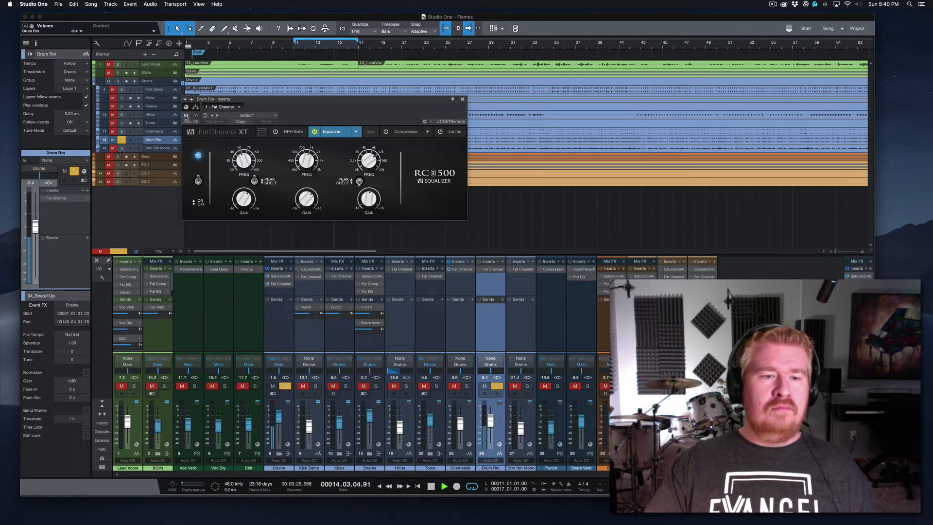
click(186, 115)
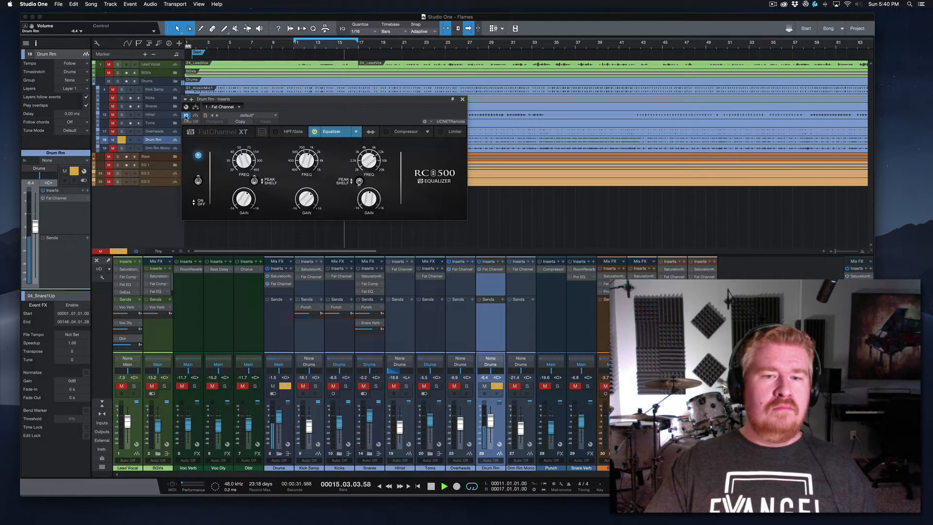
key(space)
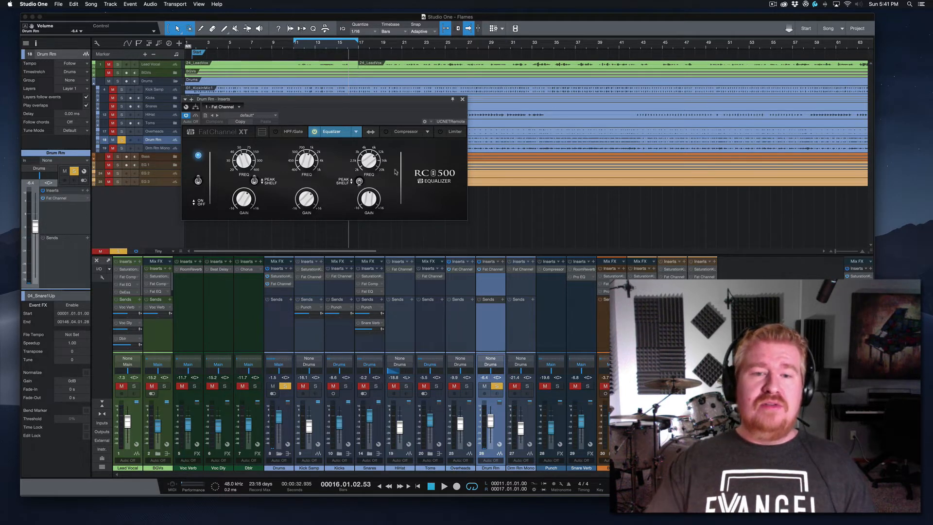
Step: Close the Fat Channel window, solo Drm Rm Mono instead of Drum Rm, and play it with its fader raised to about -3.7 dB
click(462, 100)
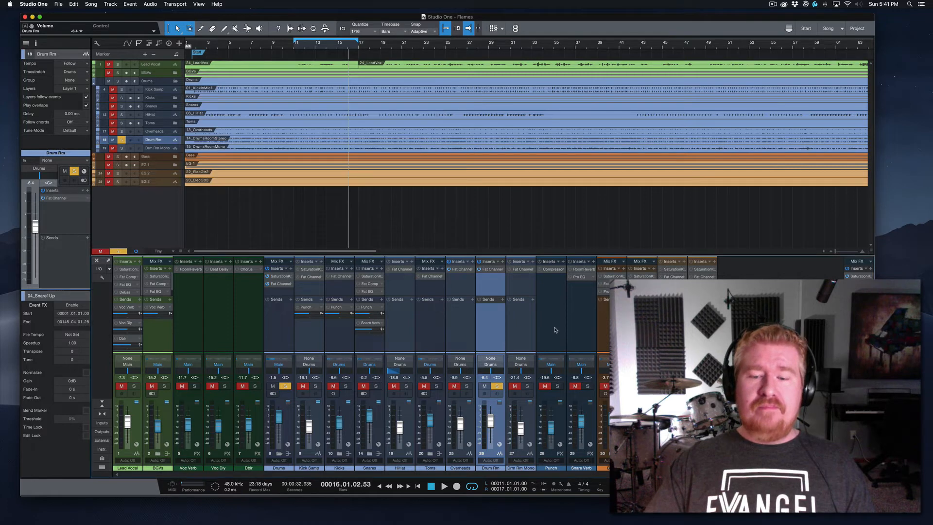
click(497, 386)
click(527, 386)
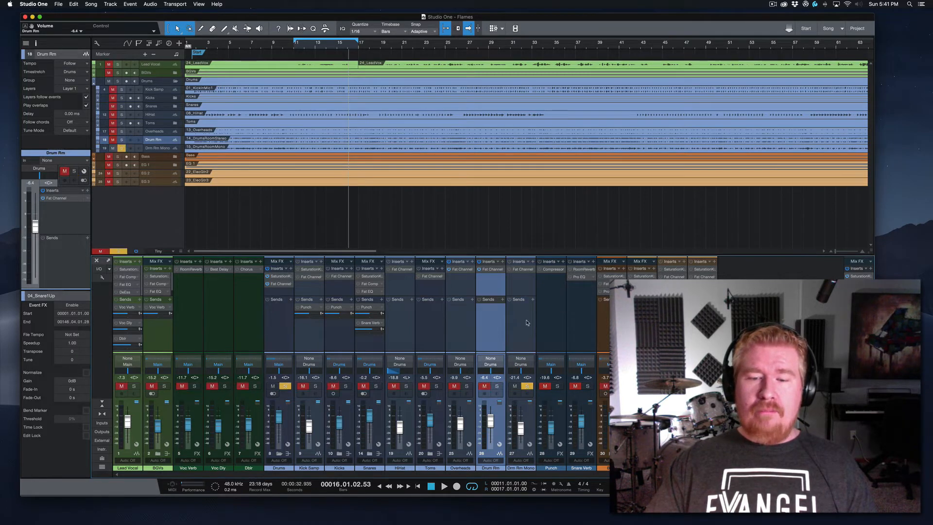
click(521, 335)
key(space)
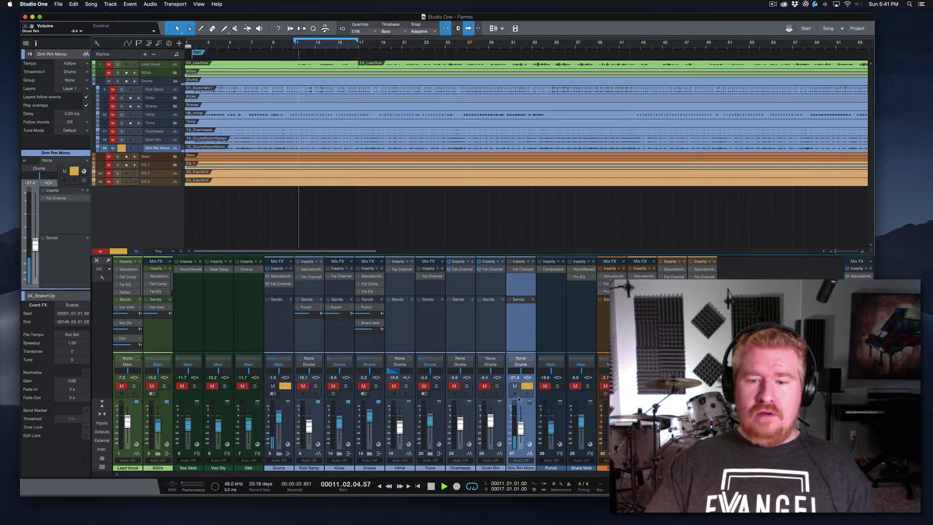
drag(521, 430, 523, 423)
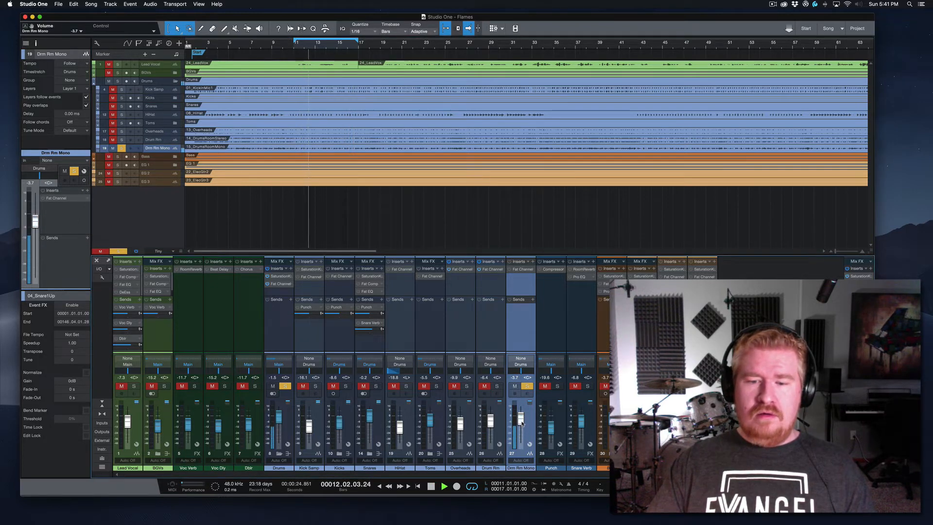
Step: Open the Fat Channel equalizer on Drm Rm Mono and play the channel with the plug-in activated, bypassed and re-activated before stopping
click(521, 270)
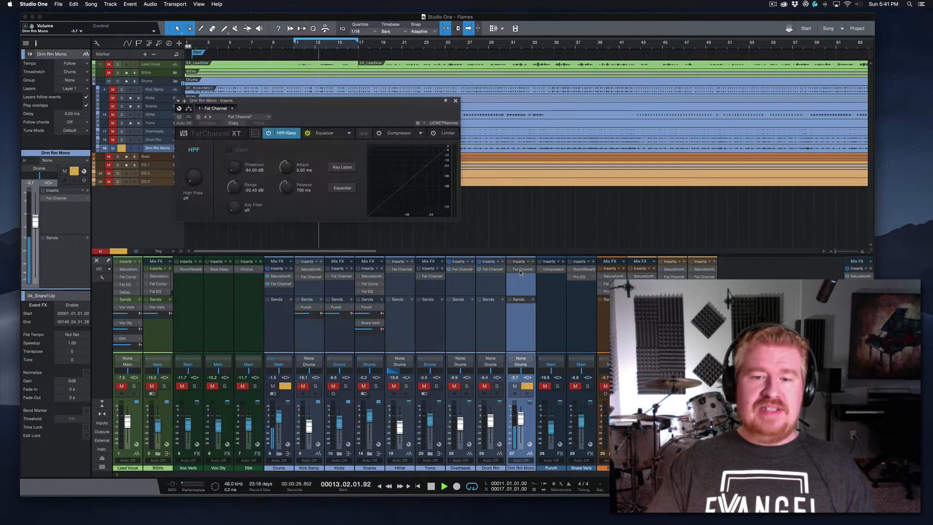
click(339, 131)
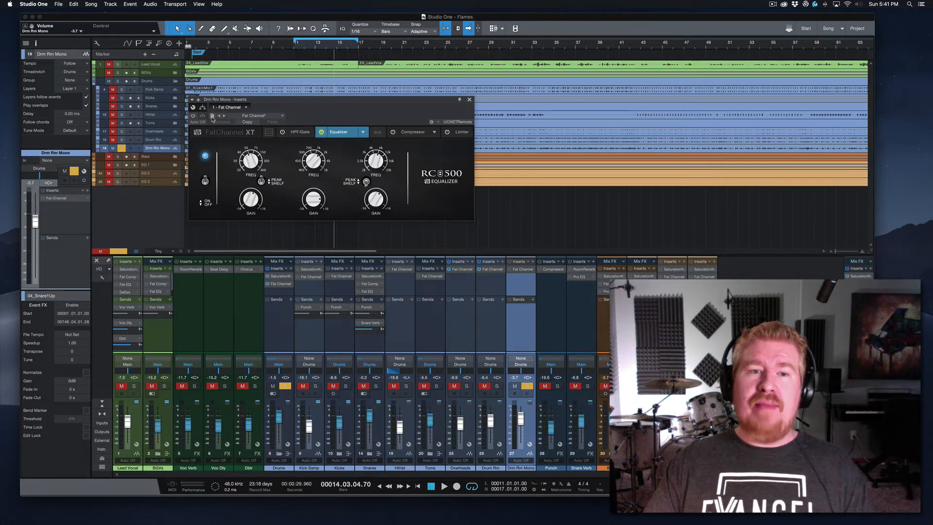
key(space)
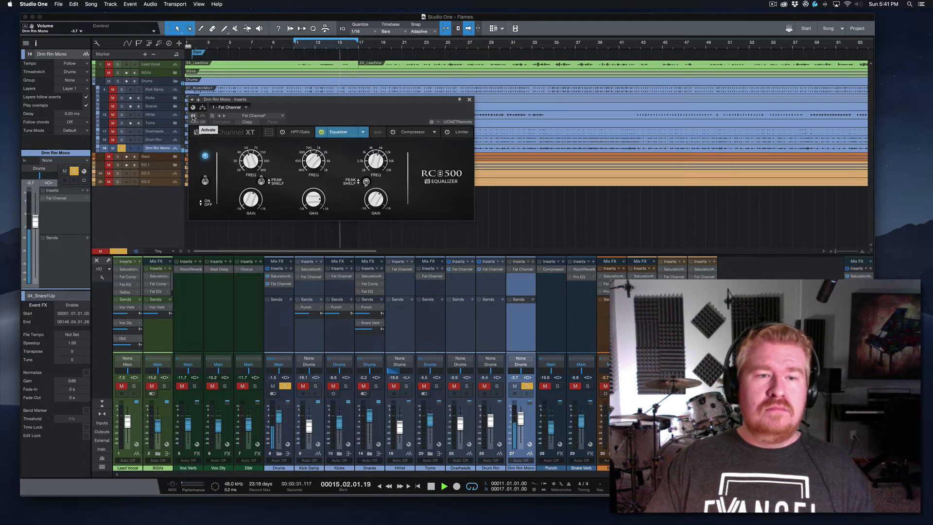
click(193, 117)
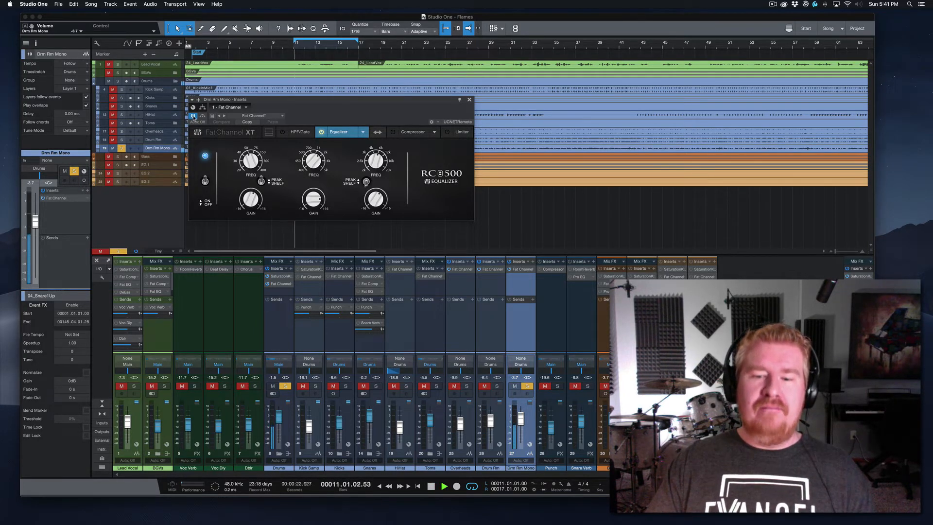
click(193, 117)
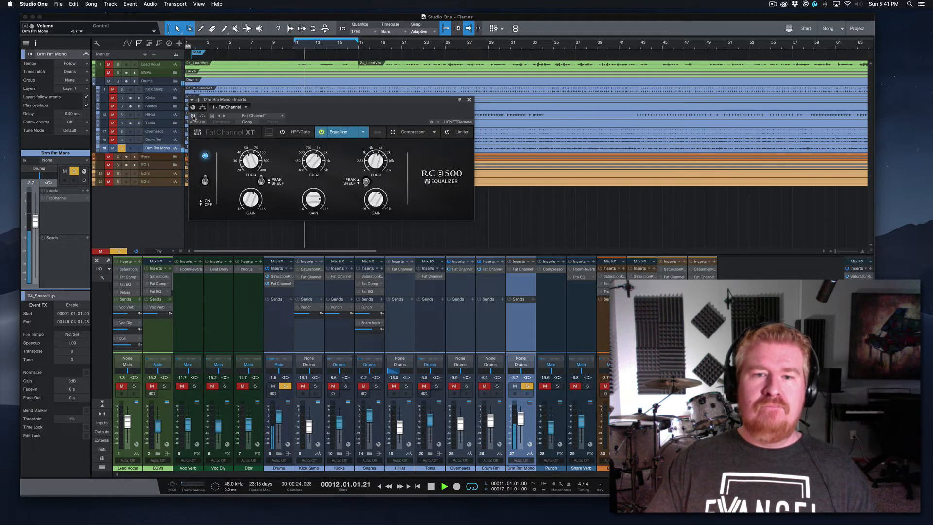
click(193, 117)
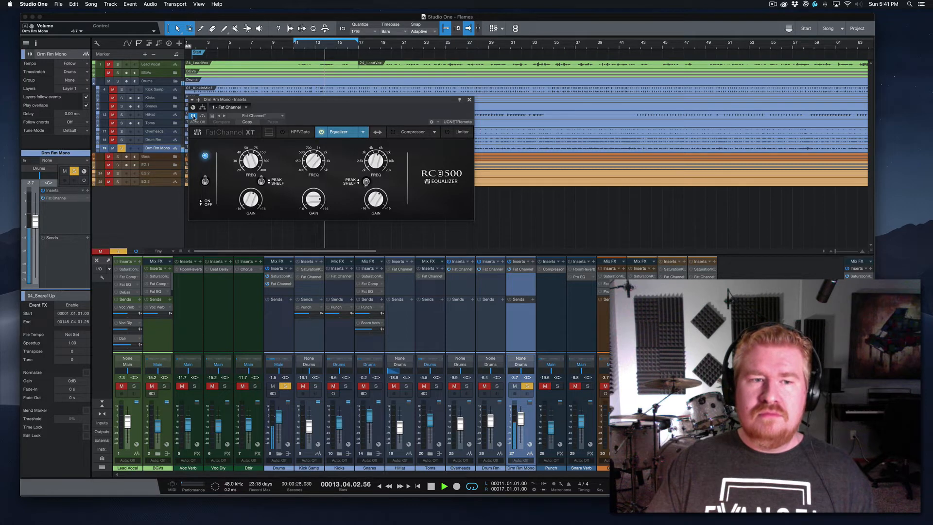
key(space)
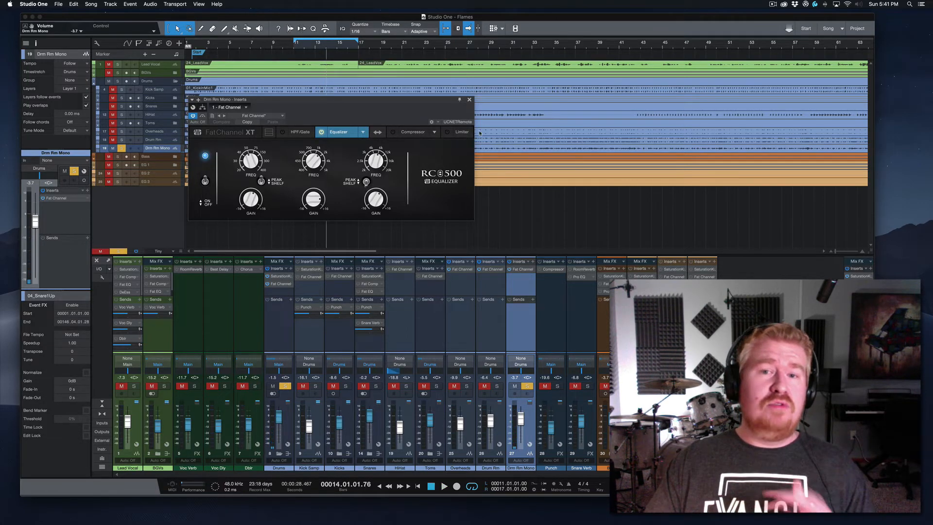
Step: Close the Fat Channel window, unsolo Drm Rm Mono, and select the Kicks channel
click(469, 101)
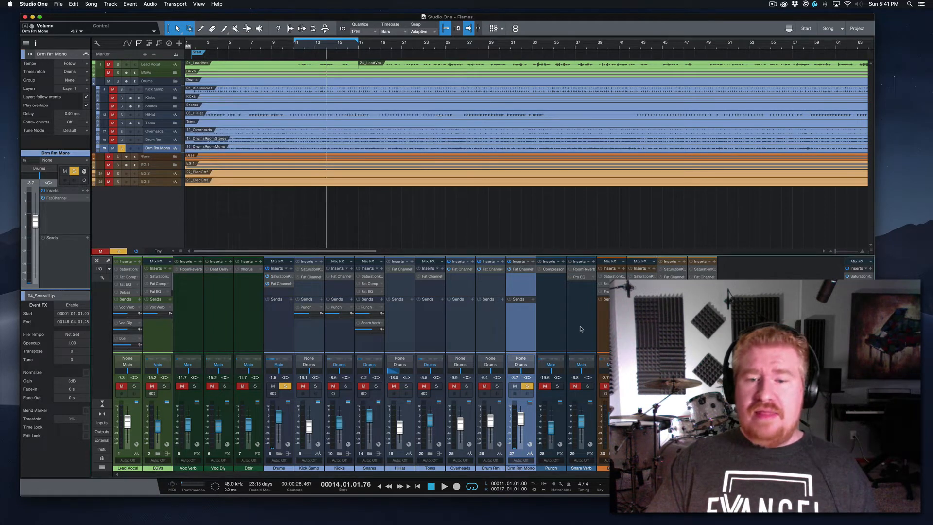
click(527, 386)
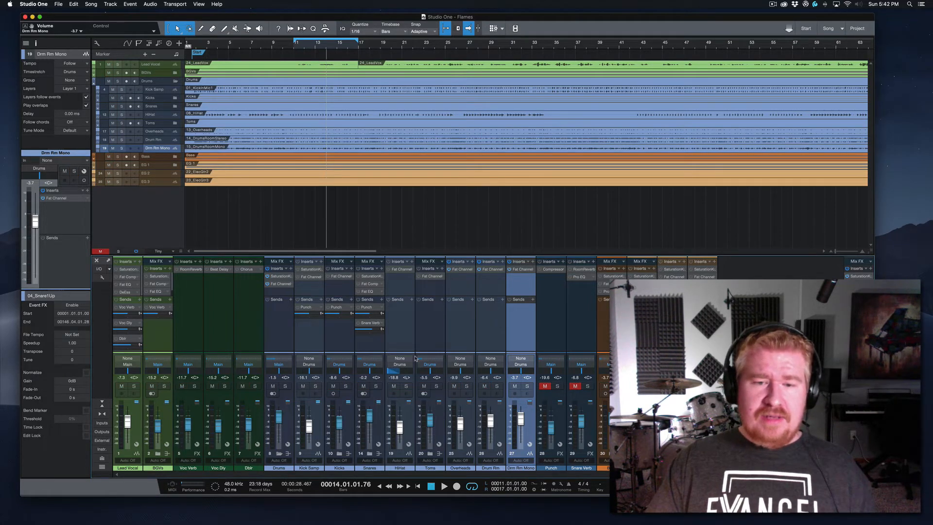
click(311, 345)
click(334, 338)
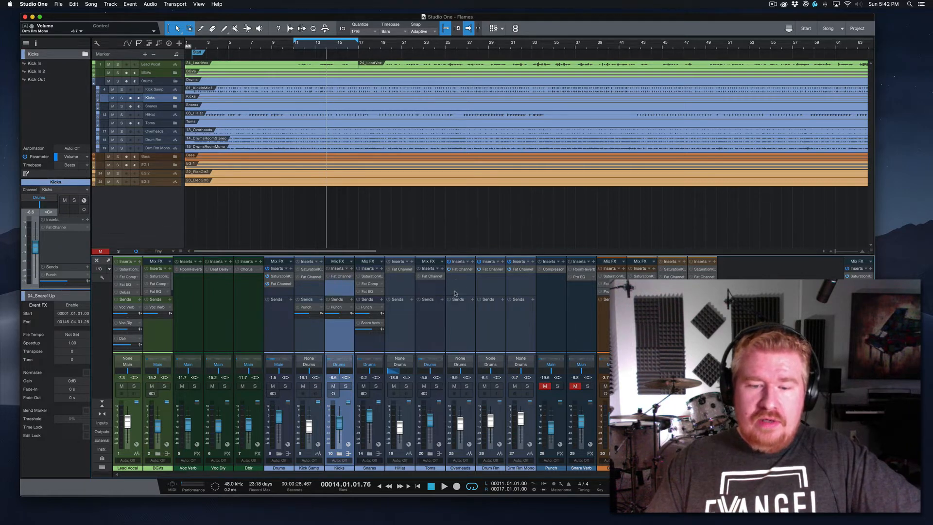
Step: Undo the fader raises on Drm Rm Mono and Drum Rm, and activate the Fat Channel insert on both channels
click(522, 295)
key(super+z)
key(super+z)
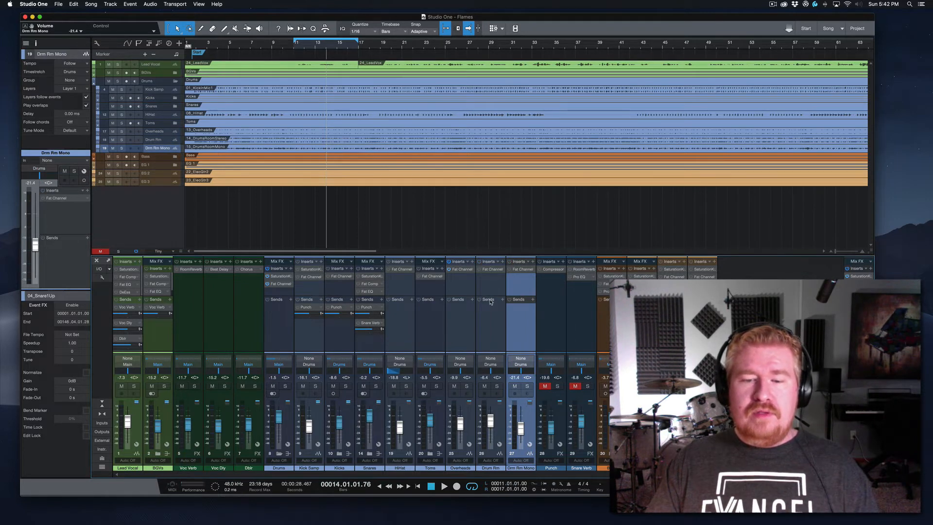
key(super+z)
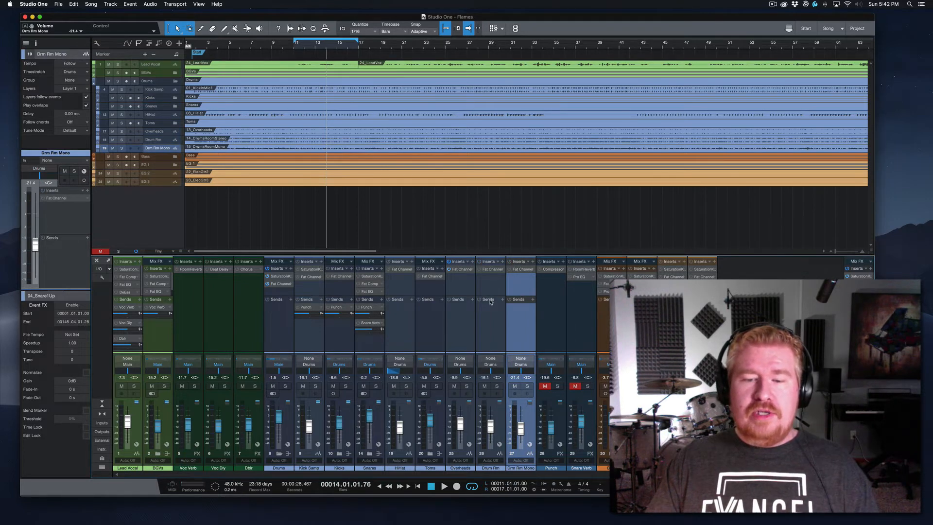
click(480, 270)
click(510, 270)
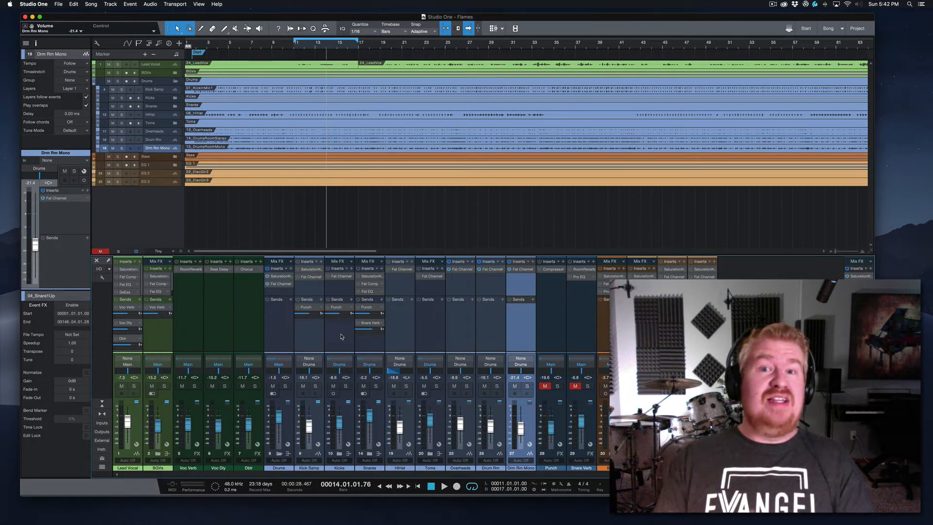
Step: Move the playhead to bar 11, solo the Drums bus for a short playback, and clear the solo and stop
click(294, 47)
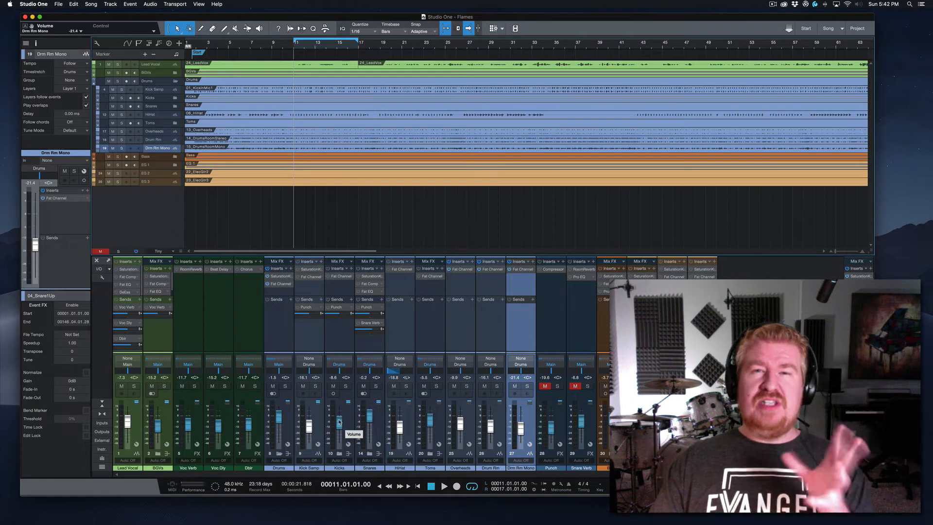
click(286, 386)
key(space)
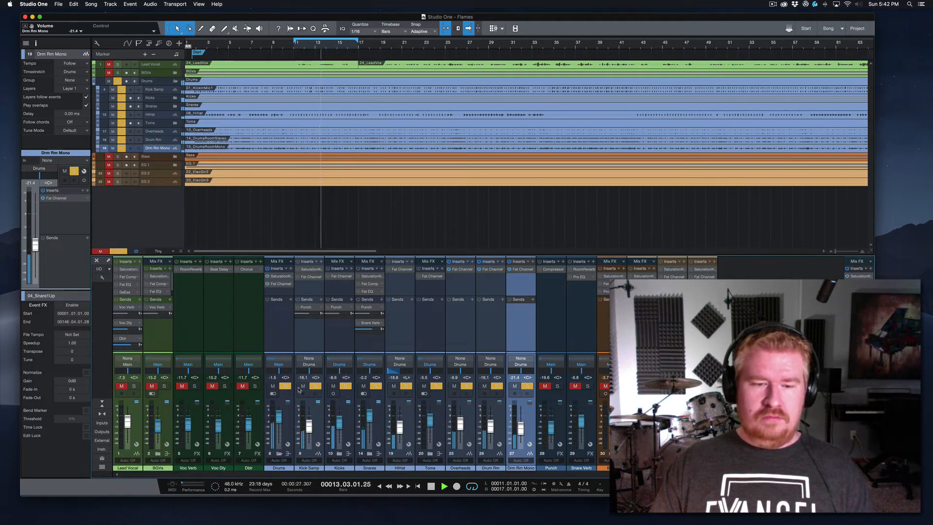
click(286, 387)
key(space)
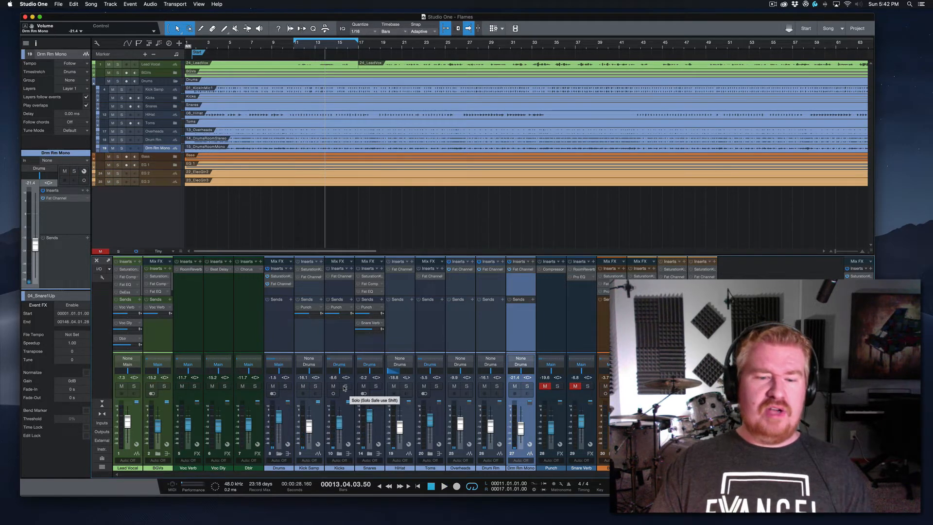
Step: Expand the Kicks folder channel in the console to show its kick mic channels, leaving Kicks unsoloed
click(345, 386)
click(339, 454)
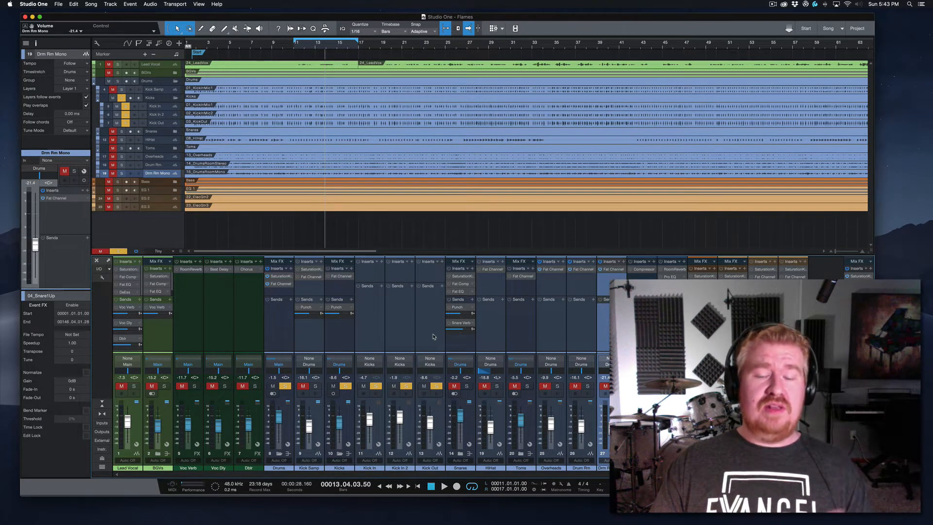
click(345, 387)
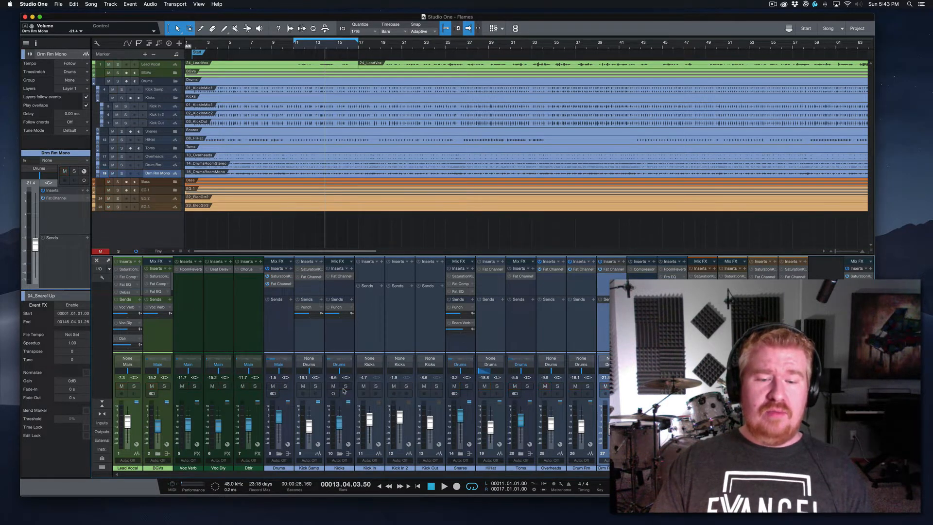
Step: Play Kick In, Kick In 2 and Kick Out soloed one at a time, stop playback and collapse the Kicks folder
click(376, 386)
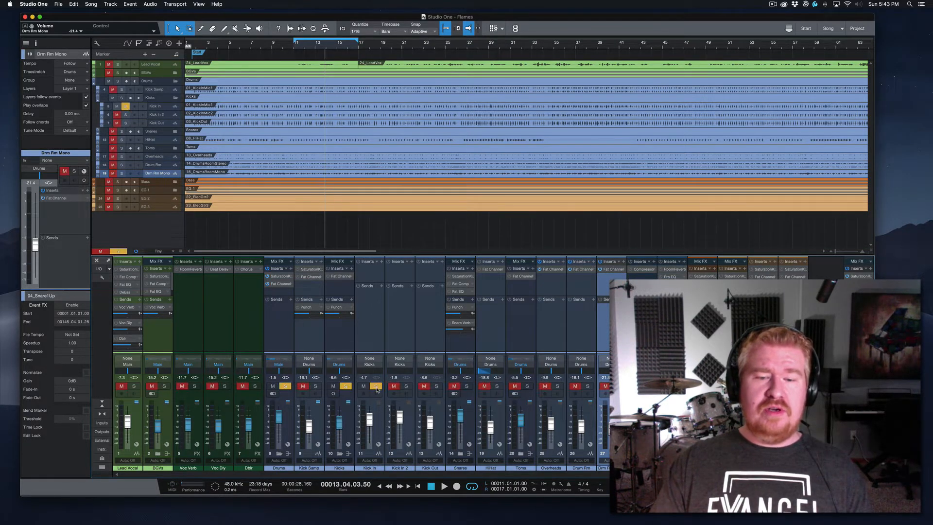
key(space)
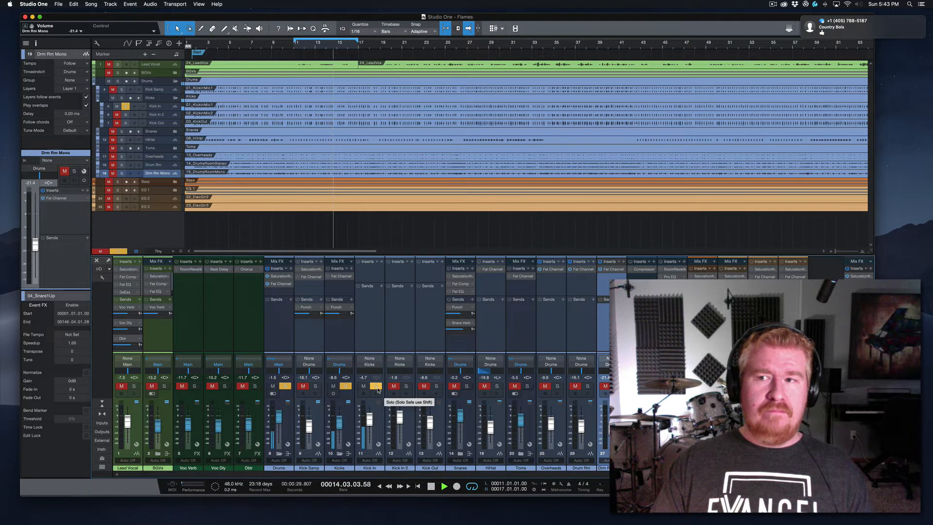
click(376, 386)
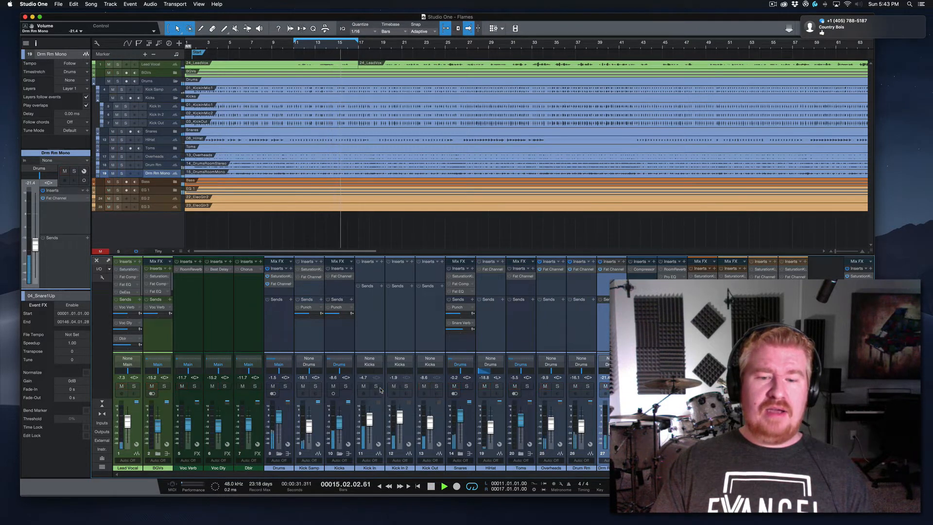
click(406, 386)
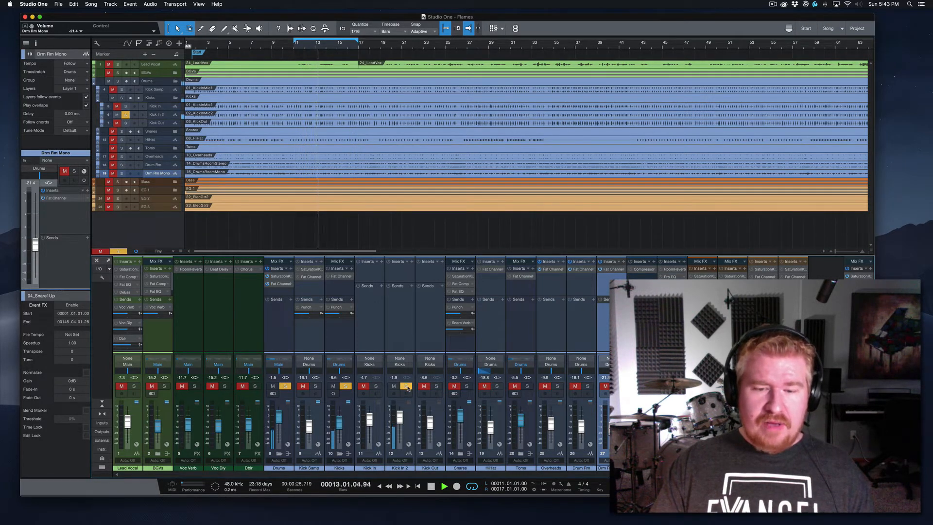
click(408, 387)
click(436, 386)
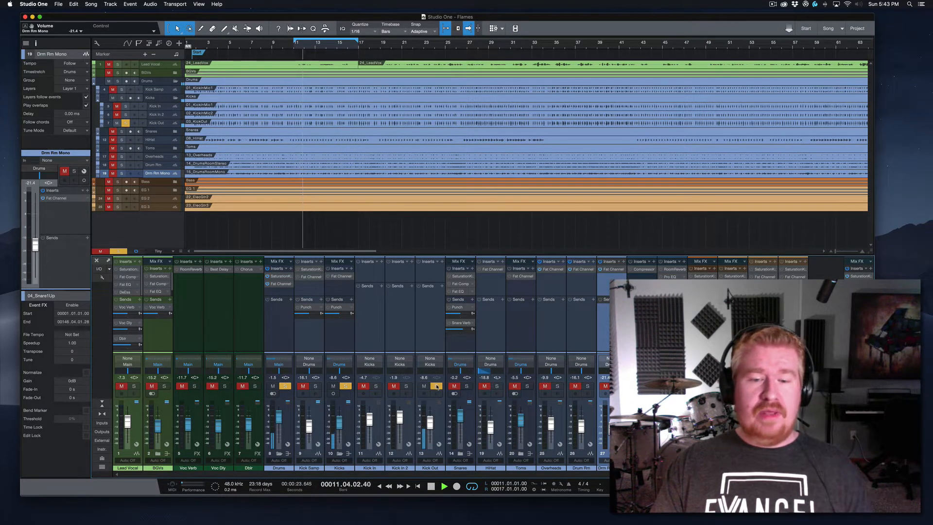
click(437, 386)
key(space)
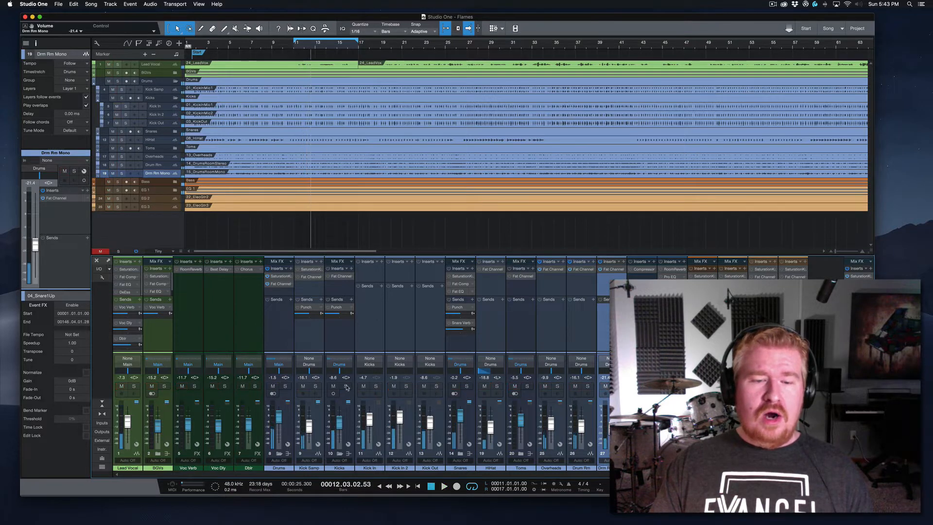
click(339, 453)
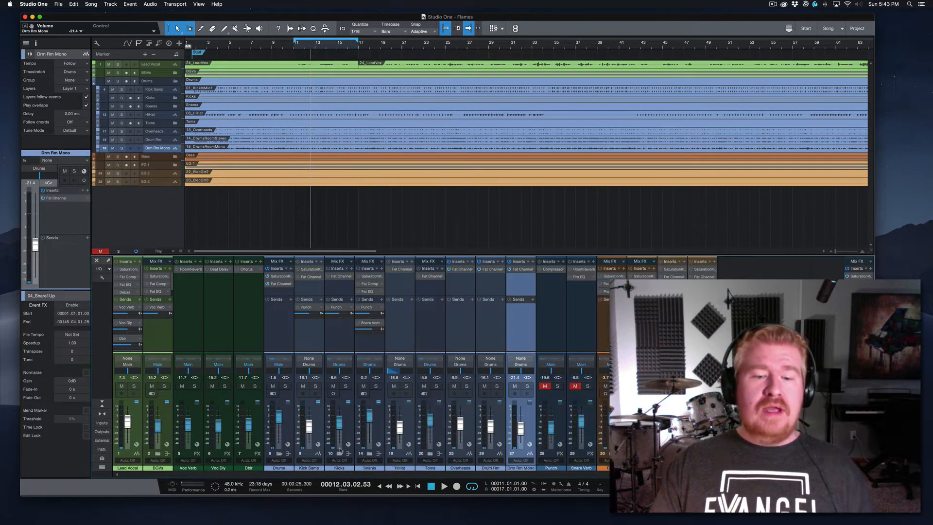
Step: Solo Kick Samp, play it with its fader raised to about +1.1 dB, stop, and undo the fader raise
click(301, 346)
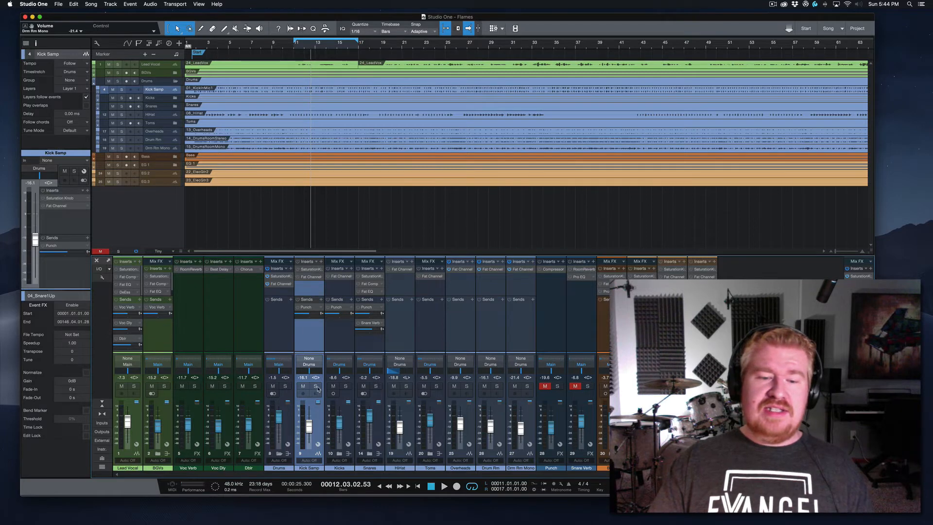
click(317, 387)
key(space)
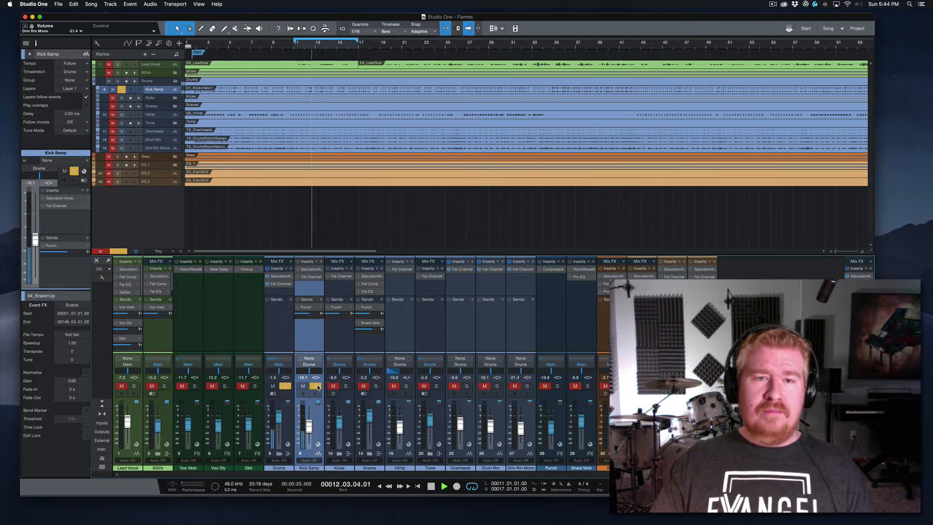
drag(309, 431, 311, 418)
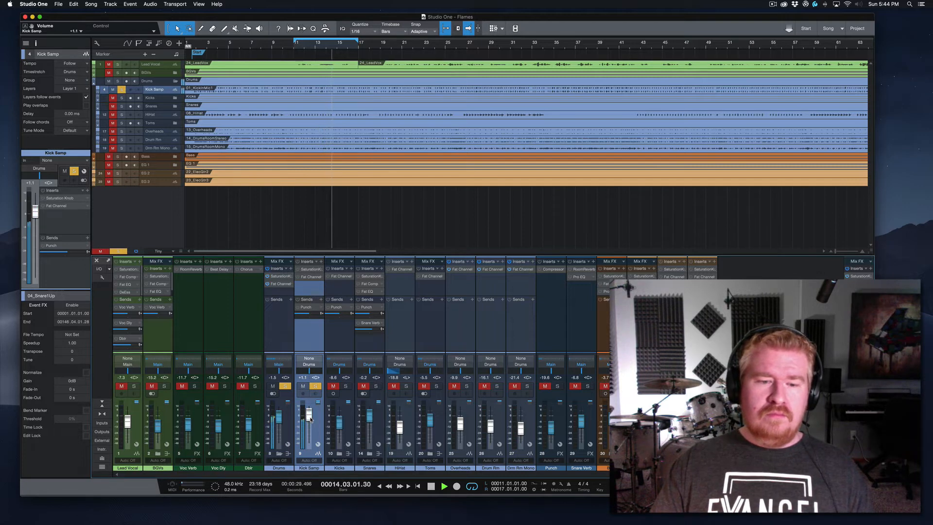
key(space)
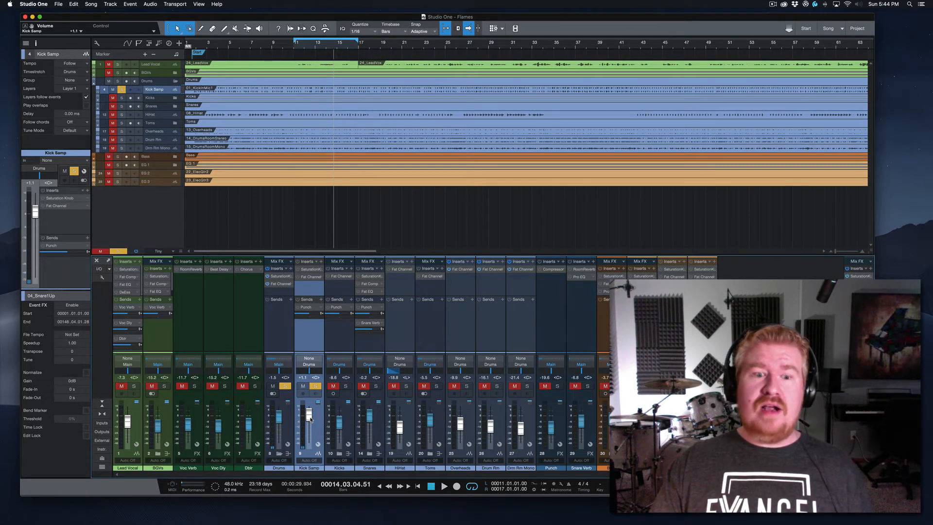
key(super+z)
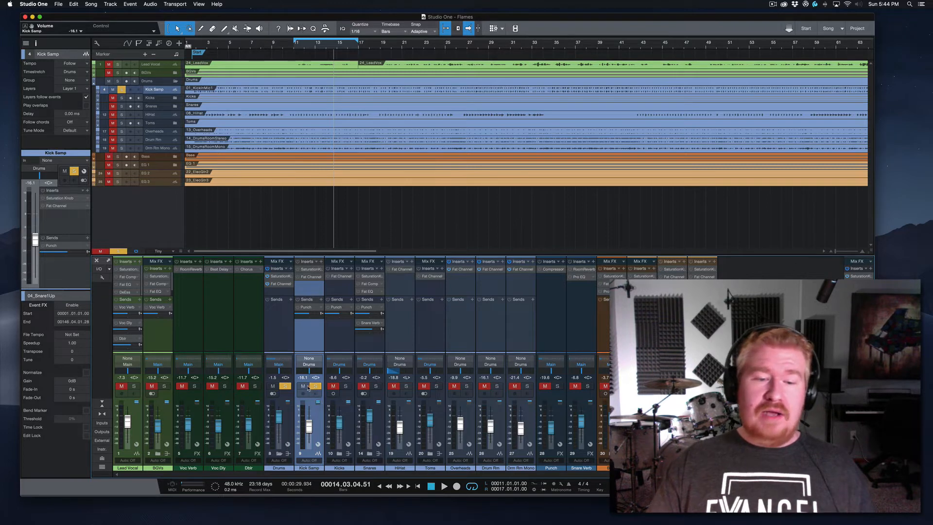
Step: Solo the whole Drums bus and open the Kicks channel's Fat Channel, moving its window clear of the Kicks strip
click(285, 386)
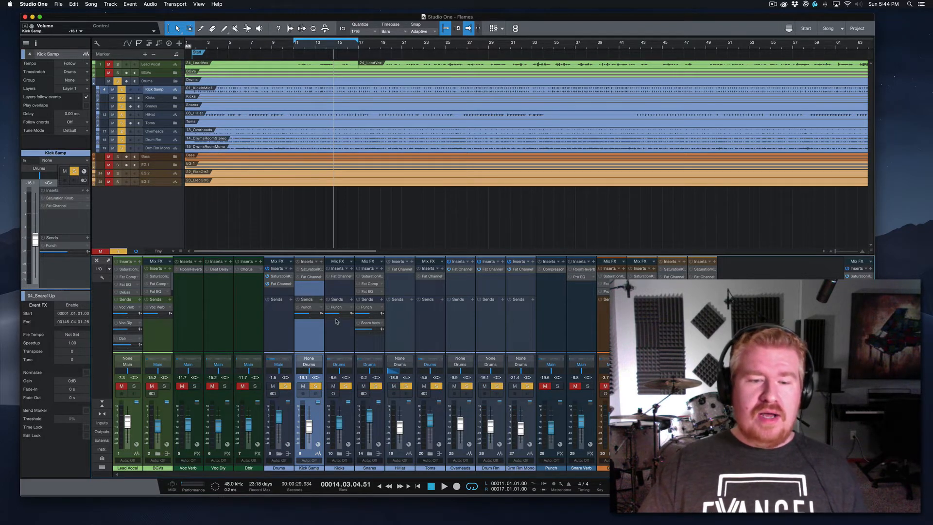
click(342, 319)
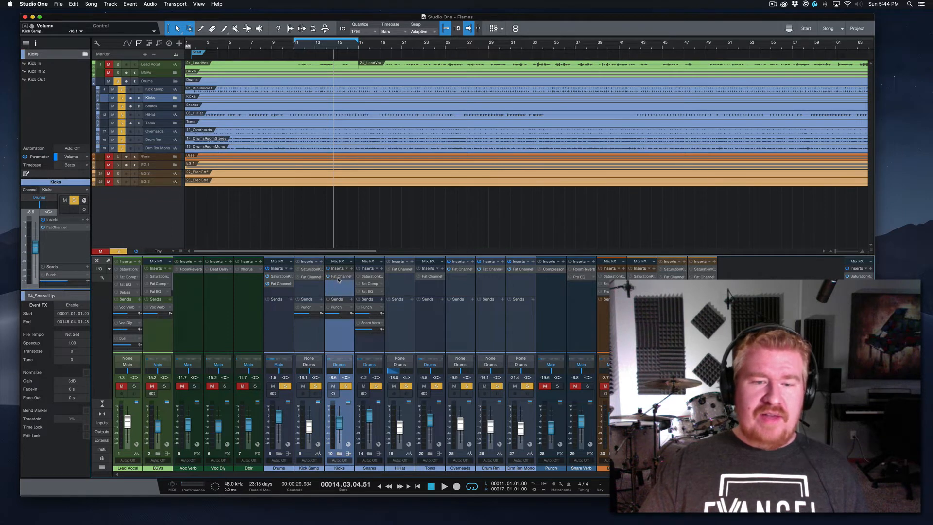
click(338, 277)
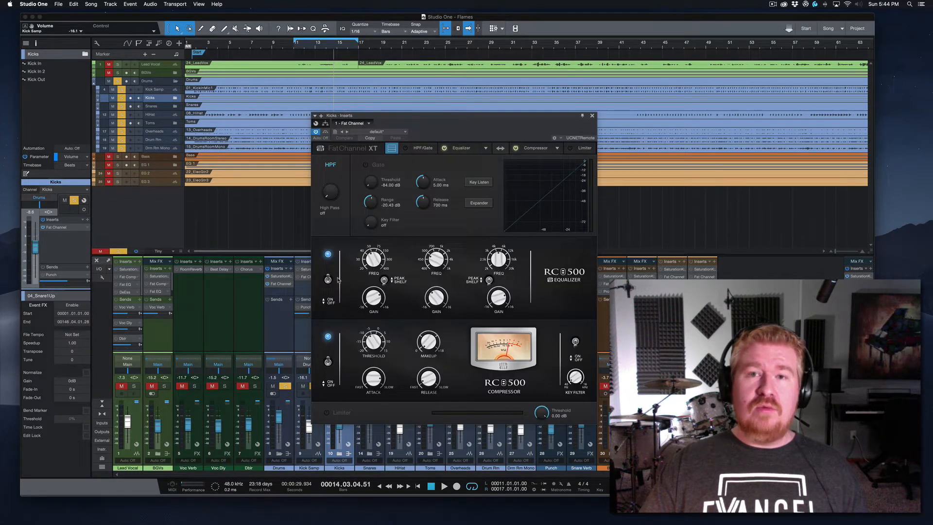
drag(414, 118, 455, 103)
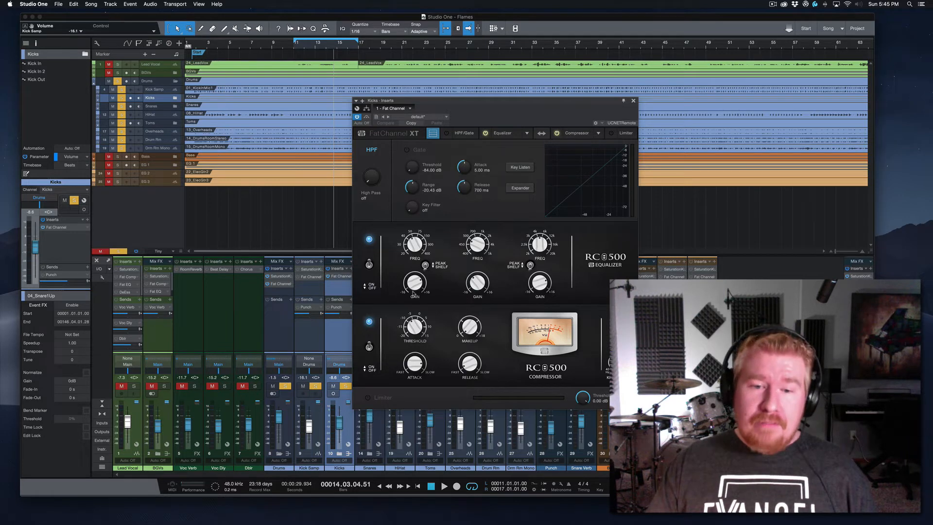
click(415, 244)
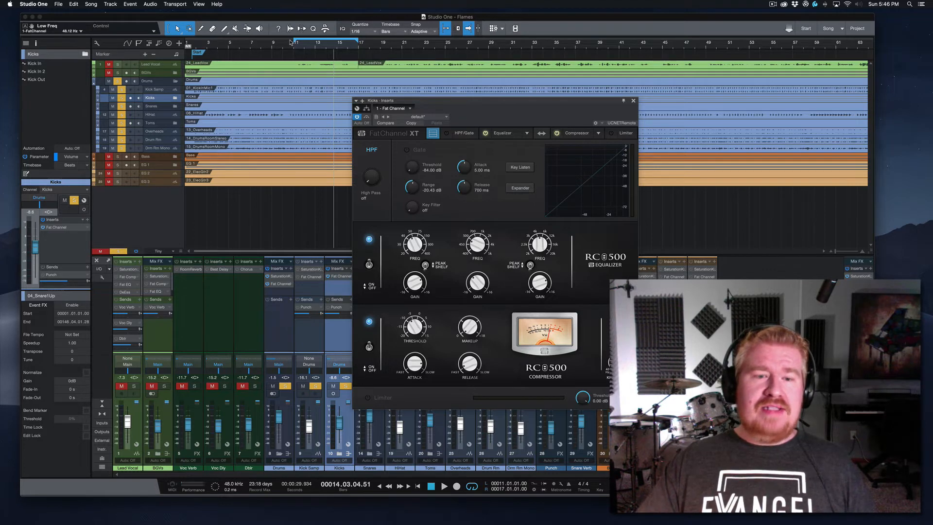
Step: Silence Kick Samp, solo only Kicks during playback, and compare its Fat Channel bypassed and active
click(304, 386)
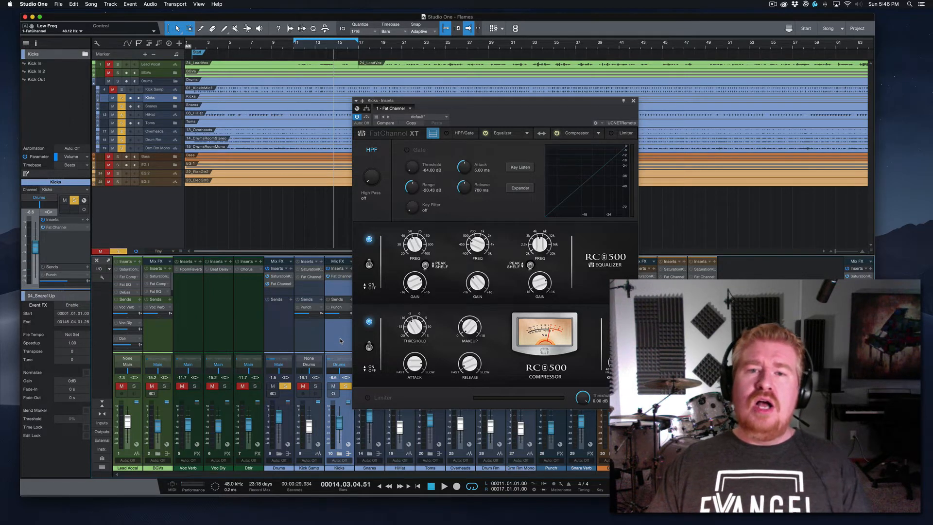
key(space)
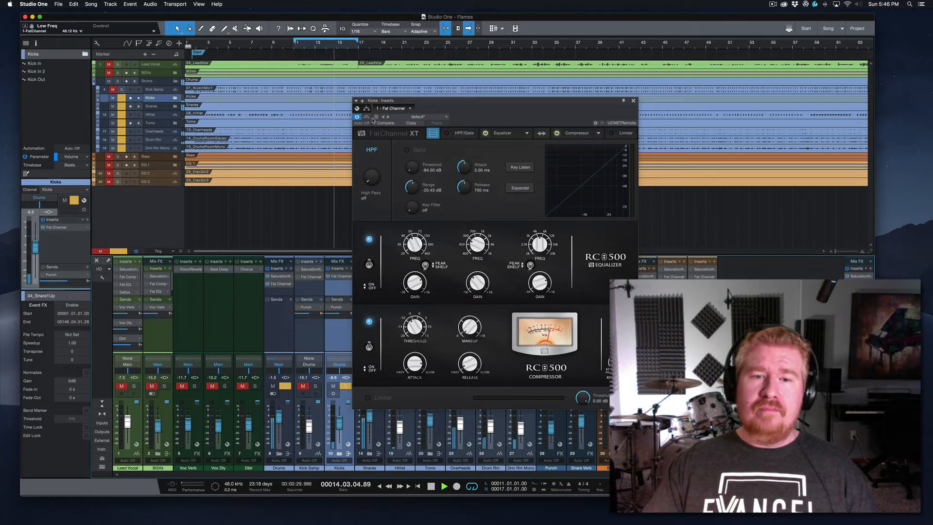
click(285, 386)
click(346, 386)
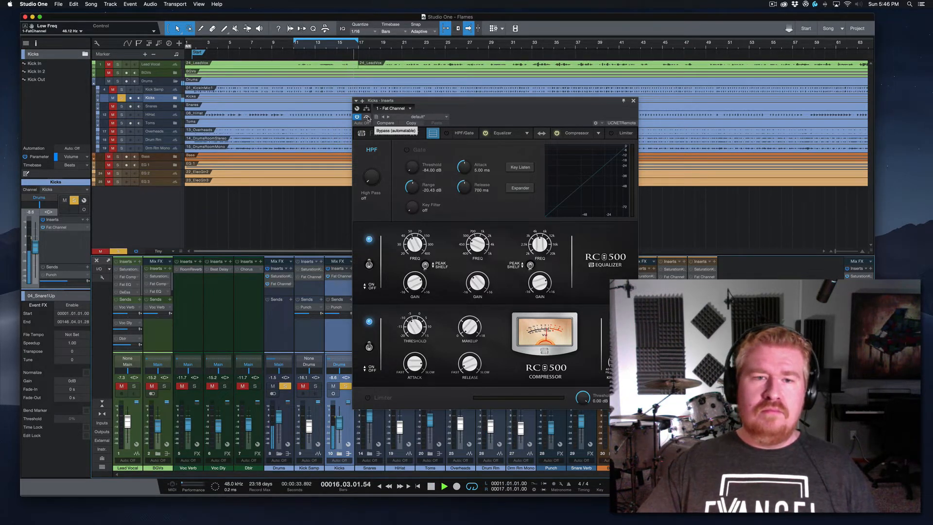
click(367, 117)
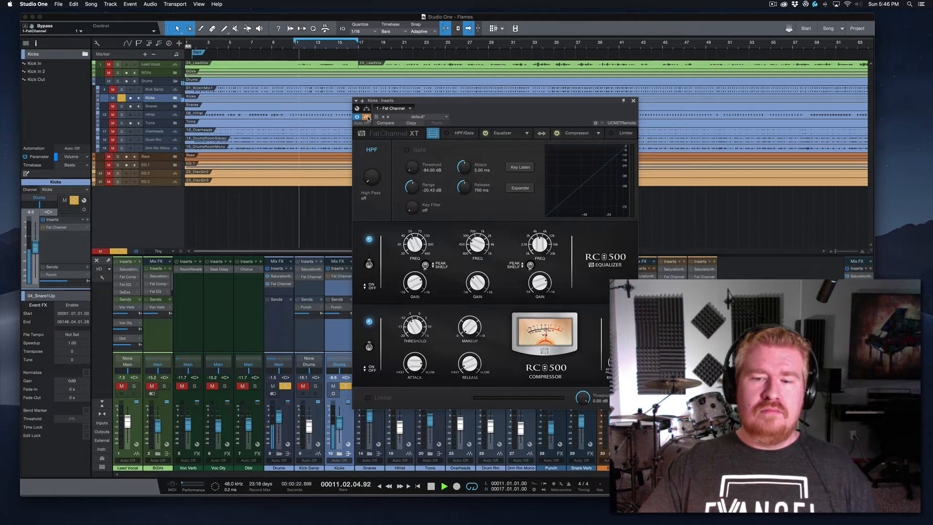
click(367, 117)
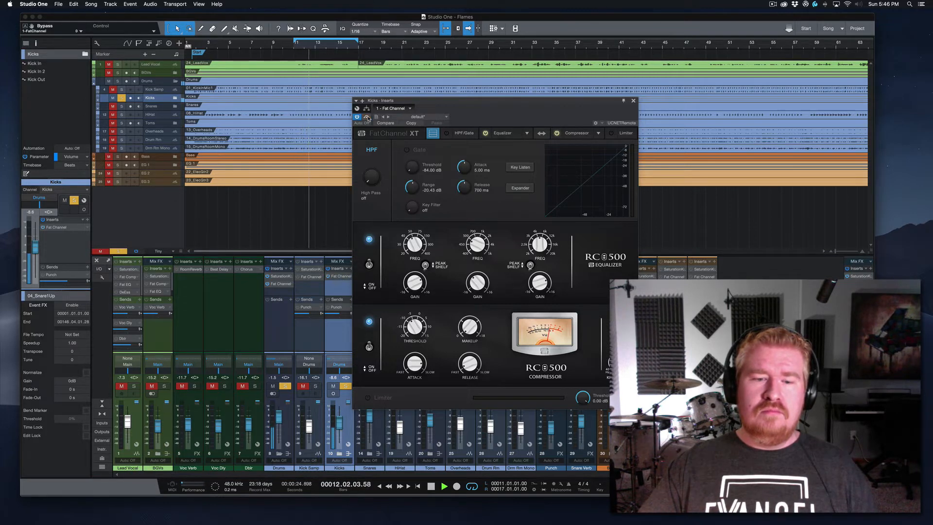
Step: Raise the Kicks fader to about -0.2 dB, compare the Fat Channel bypassed and active again, and stop playback
drag(344, 419, 344, 410)
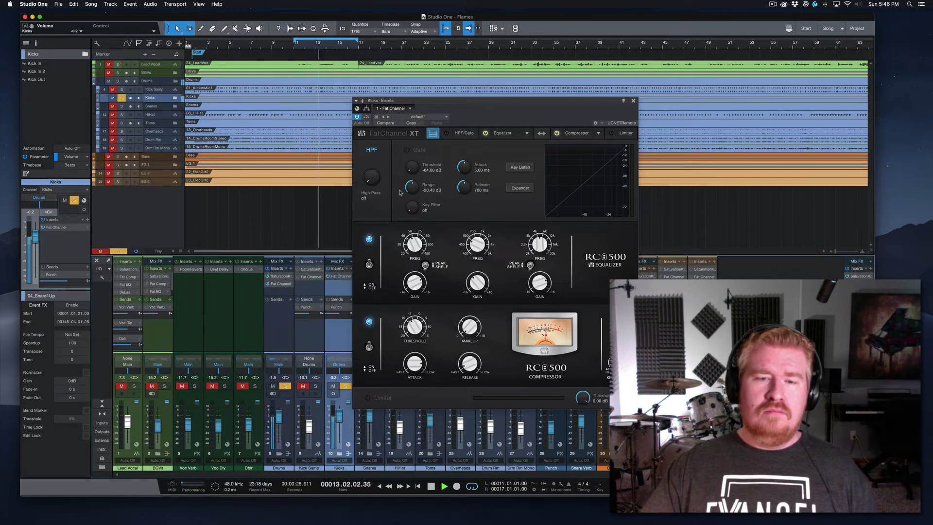
click(367, 117)
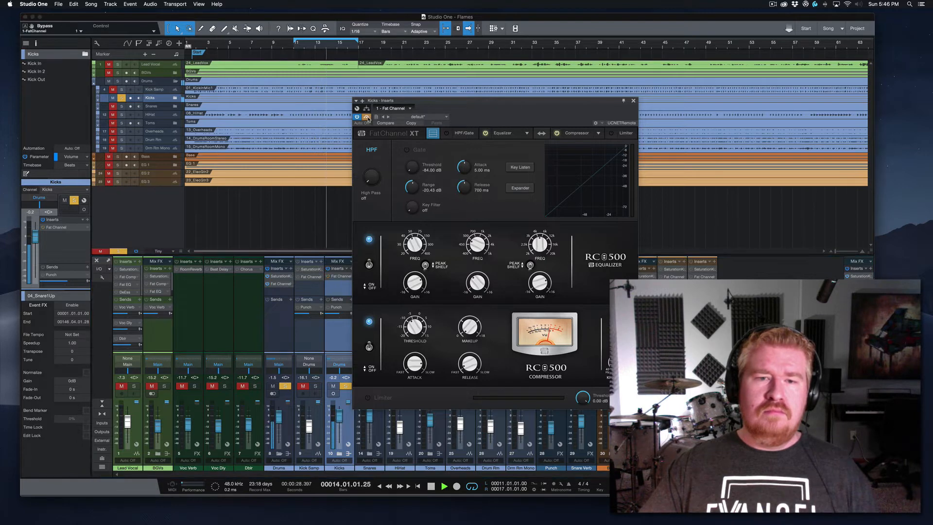
click(367, 117)
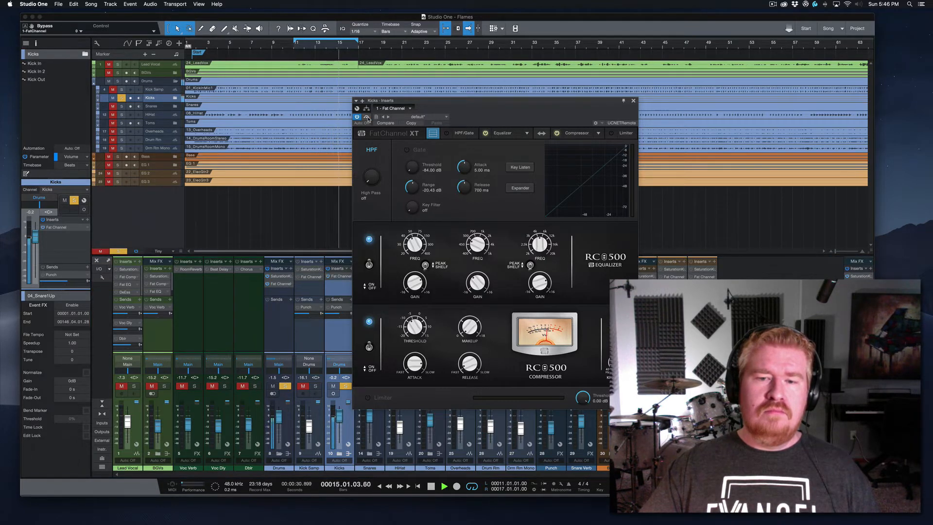
key(space)
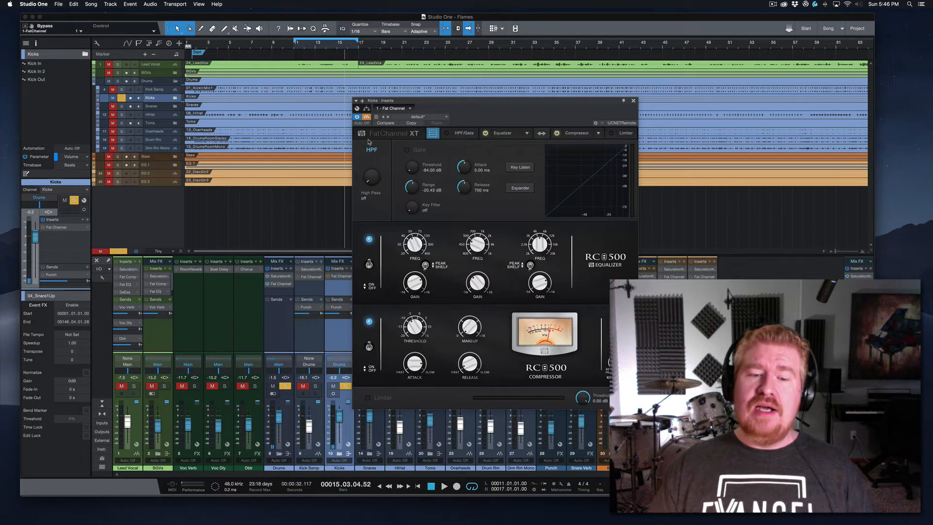
Step: Undo the Kicks fader raise and the Fat Channel bypass, and close the plug-in window
key(super+z)
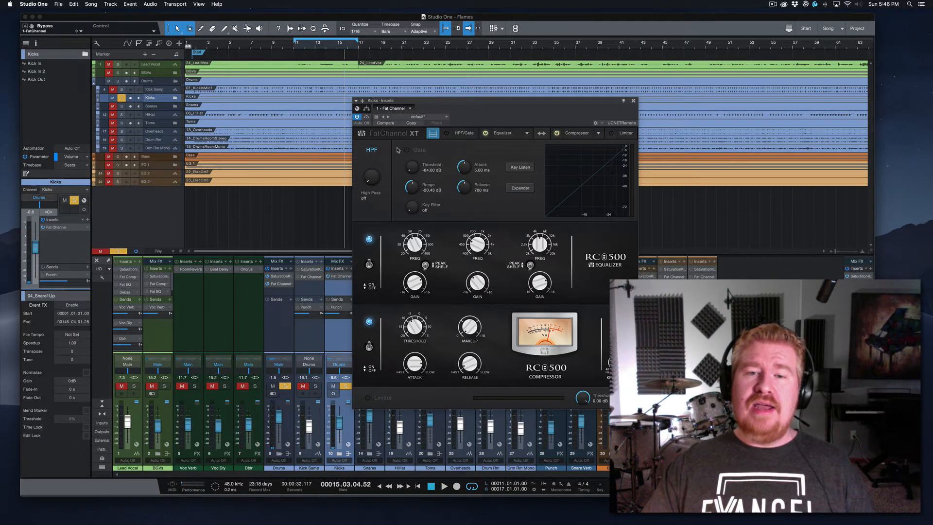
click(633, 101)
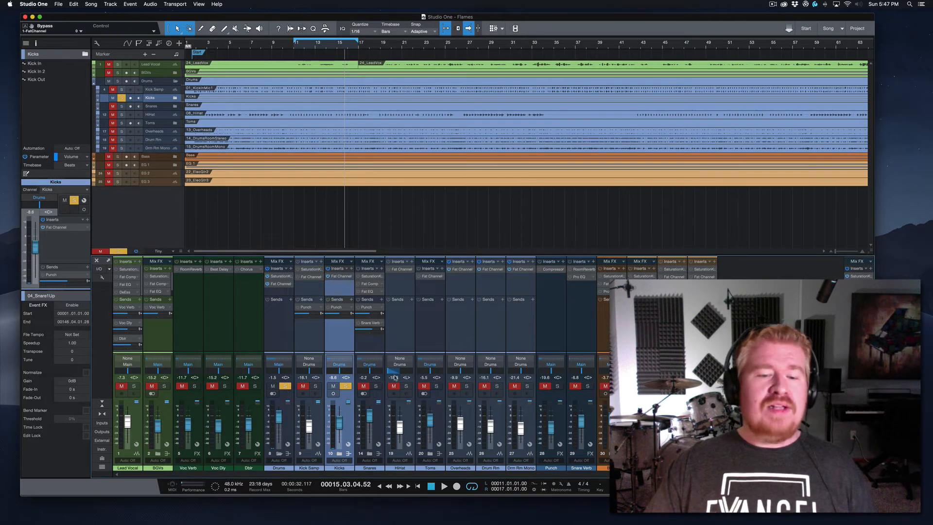
Step: Solo Kick Samp alongside Kicks and clear the solo on both channels
click(316, 387)
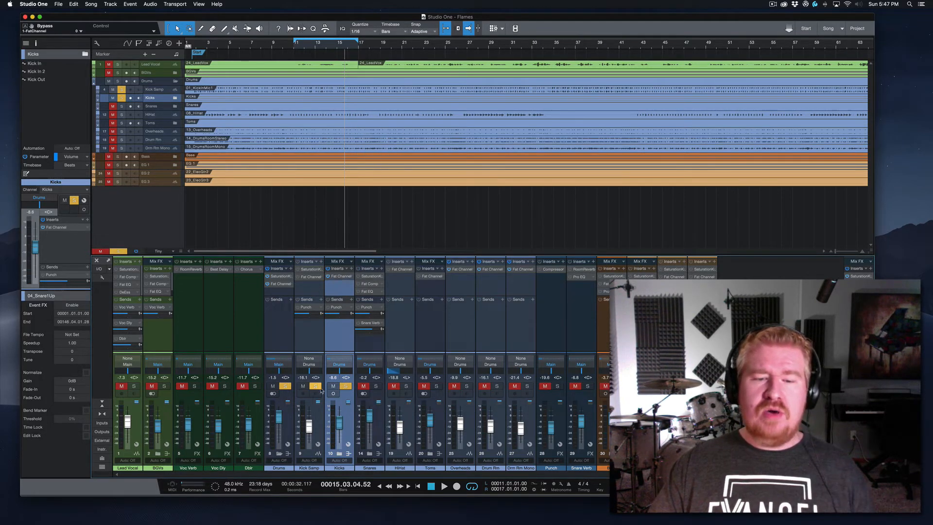
click(315, 386)
click(346, 387)
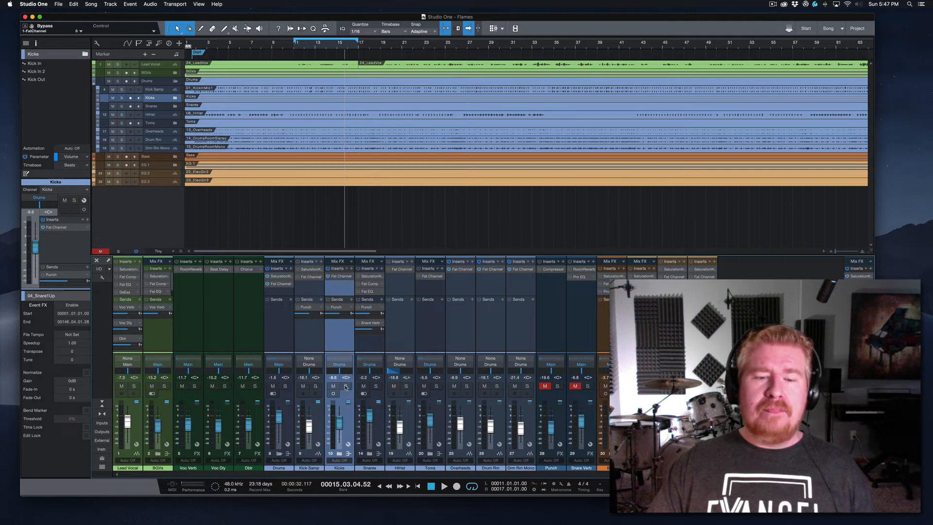
Step: Solo the Drums bus, take Kick Samp out of the solo and start playback from bar 11
click(285, 387)
click(316, 386)
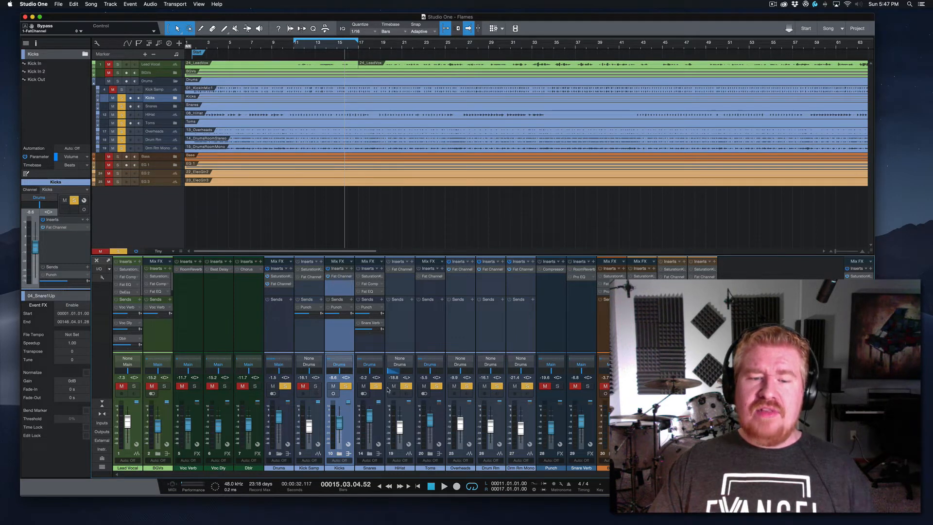
click(376, 387)
click(376, 386)
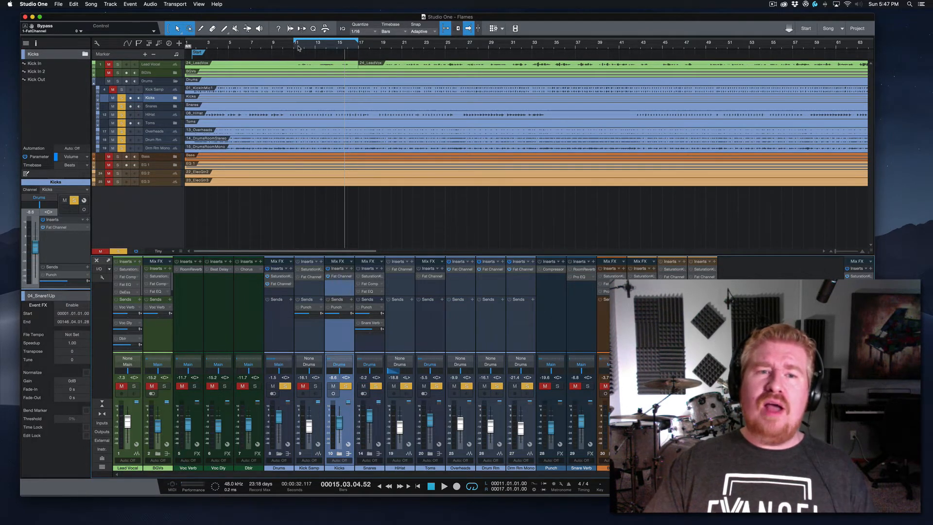
key(space)
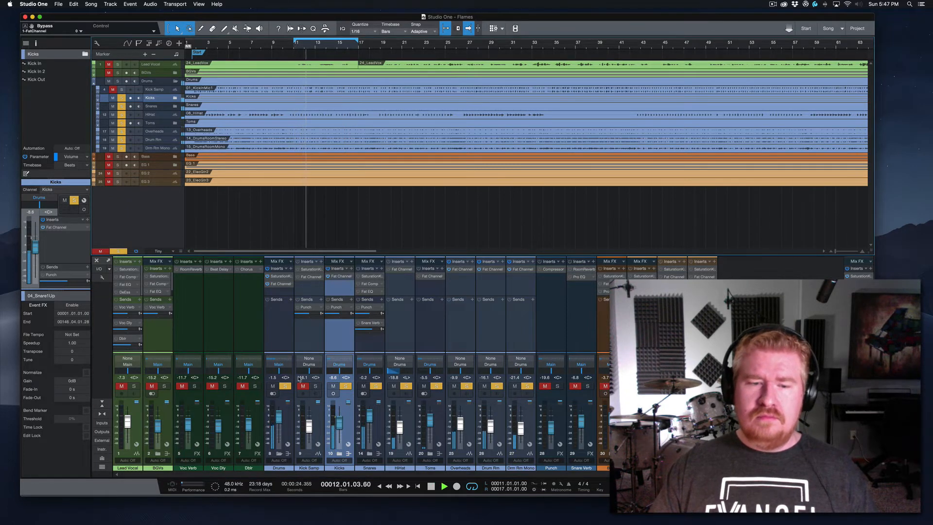
Step: Compare the drums with and without Kick Samp during playback and stop
click(286, 387)
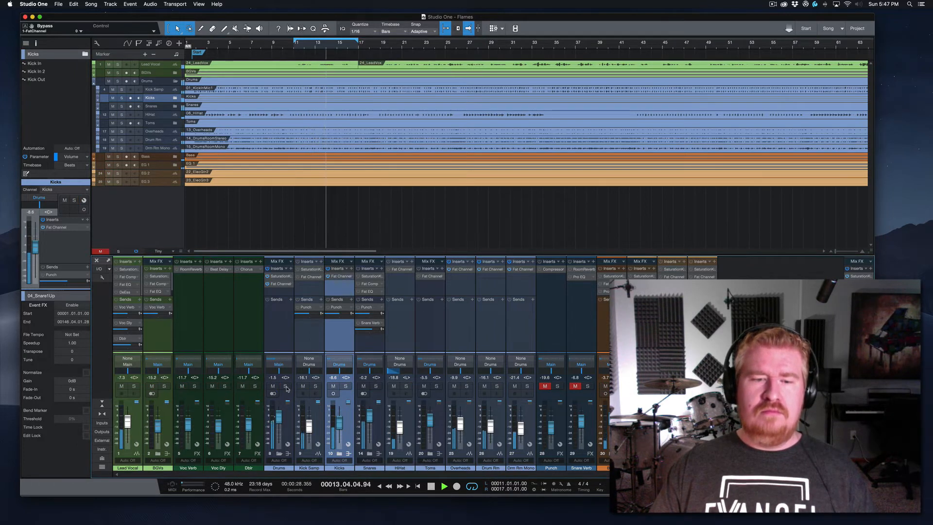
click(286, 387)
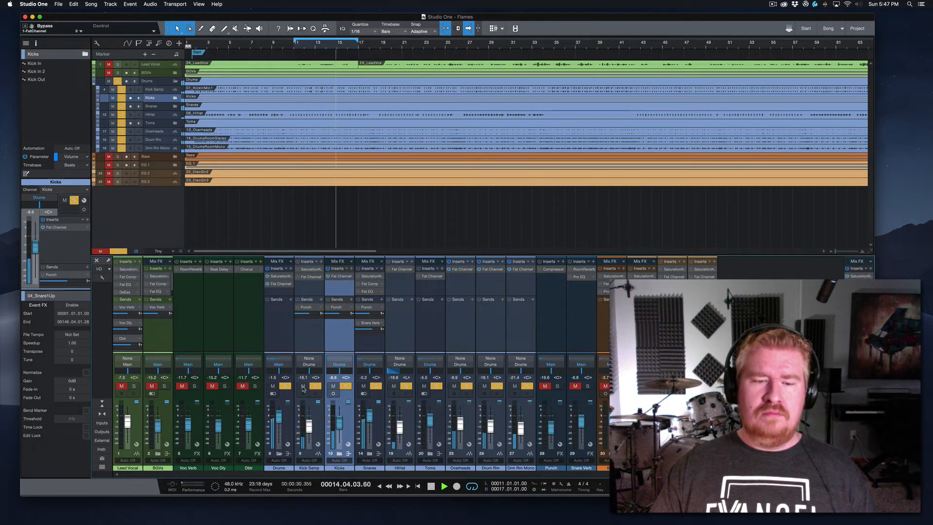
click(314, 387)
key(space)
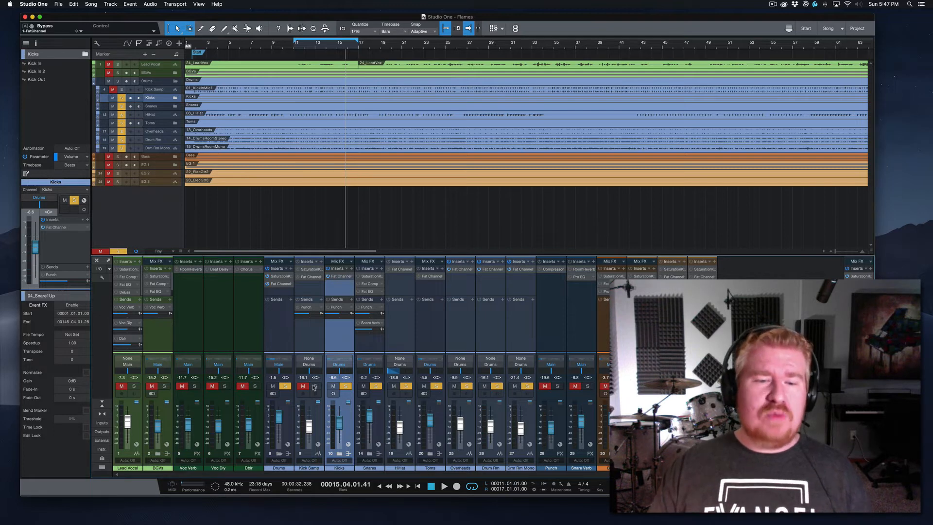
Step: Bring Kick Samp back into the solo and enable its Saturation Knob and Fat Channel inserts
click(314, 386)
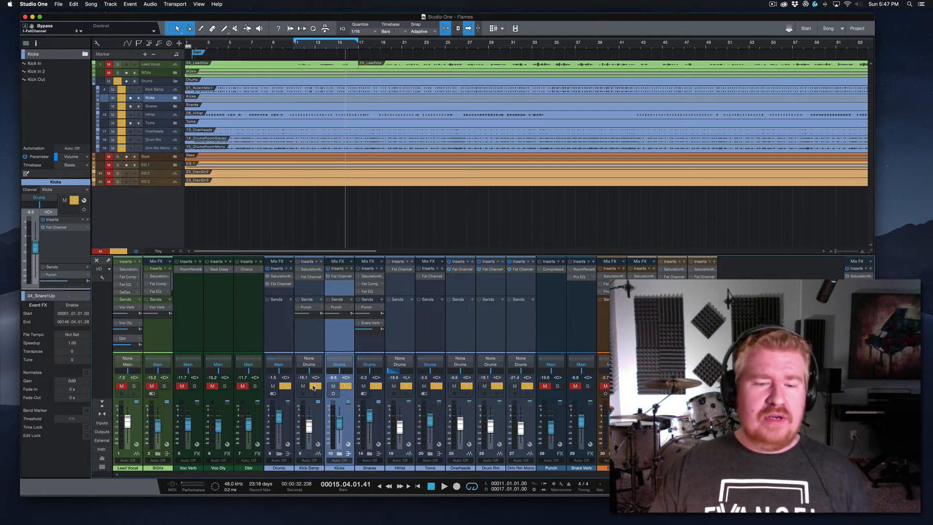
click(313, 273)
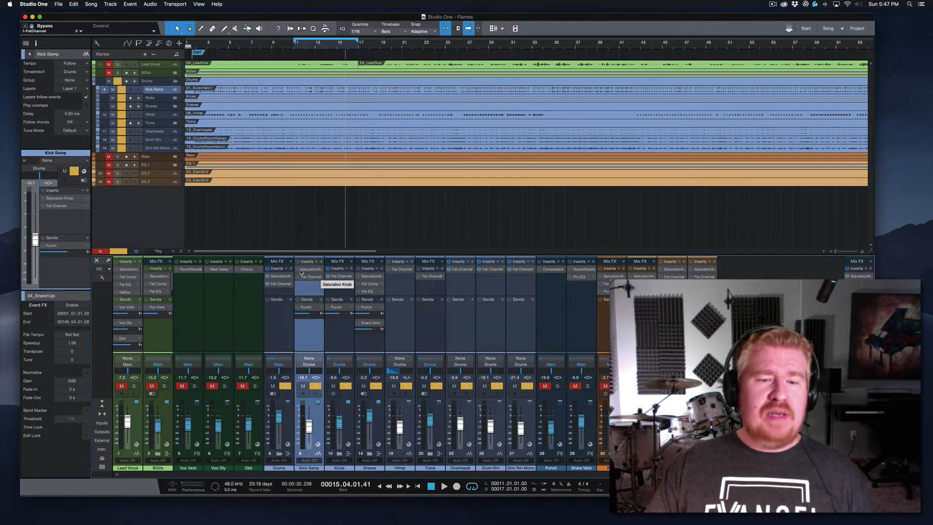
click(306, 270)
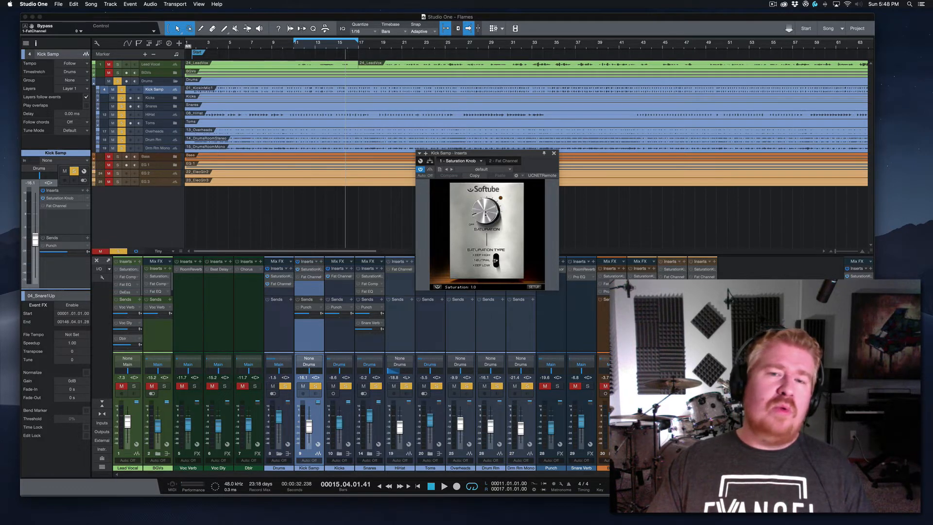
click(512, 162)
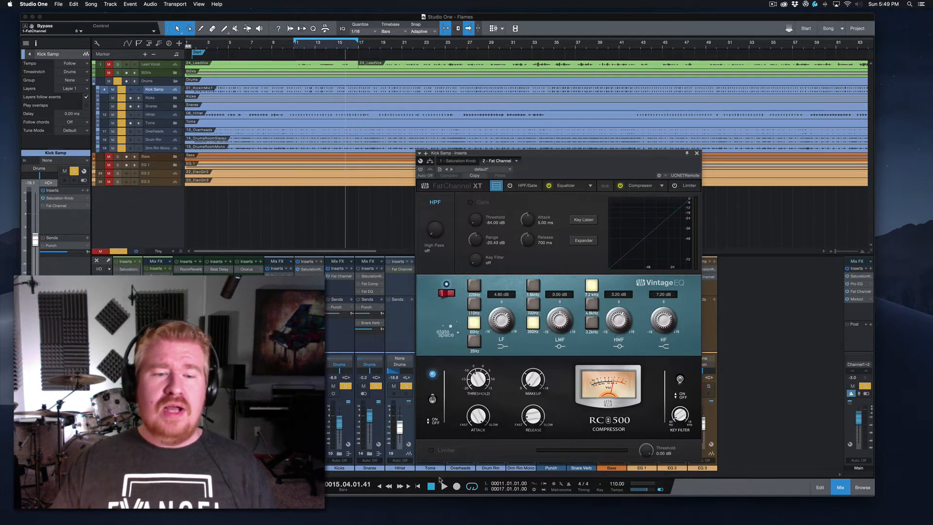
click(297, 276)
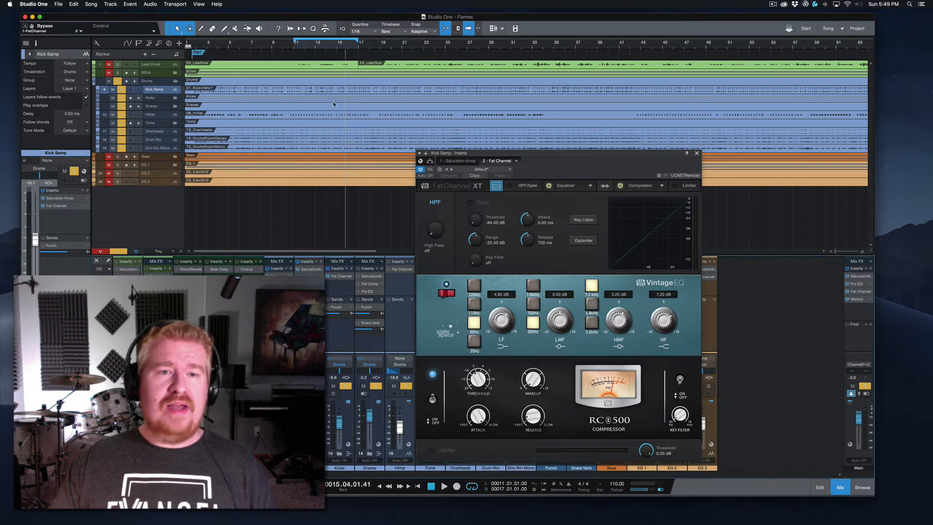
Step: Place the playhead at bar 11, solo only Kick Samp and raise its fader to about -6.1 dB
click(294, 49)
click(285, 386)
click(315, 385)
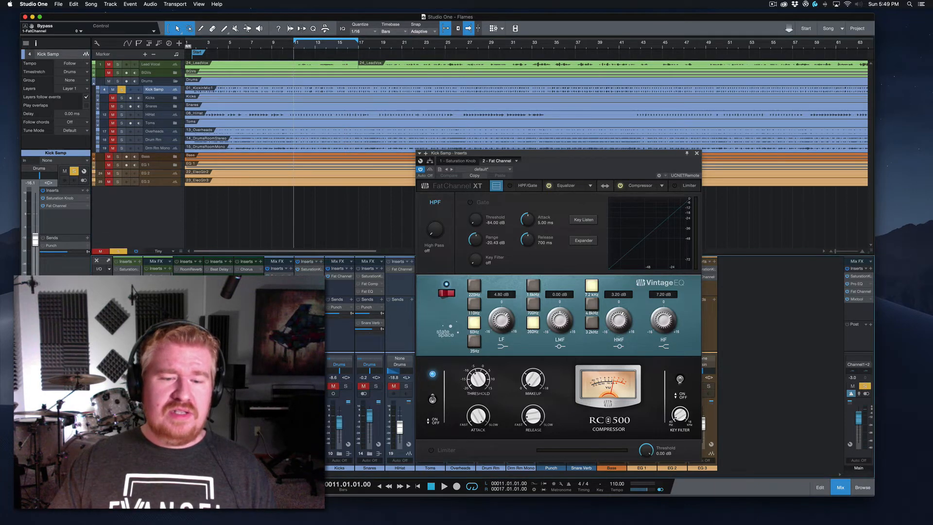
drag(35, 239, 35, 224)
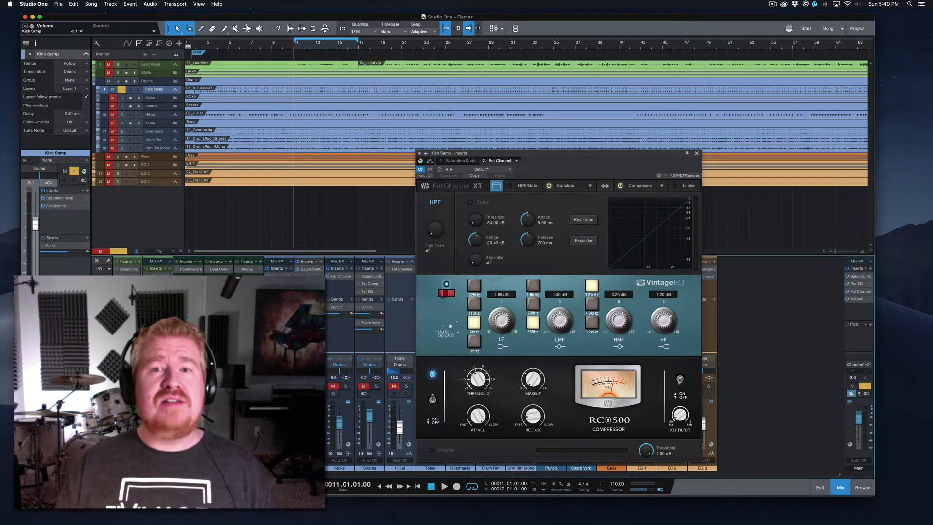
Step: Play Kick Samp at about -1.1 dB, compare its Fat Channel bypassed and active, and undo that fader raise after stopping
key(space)
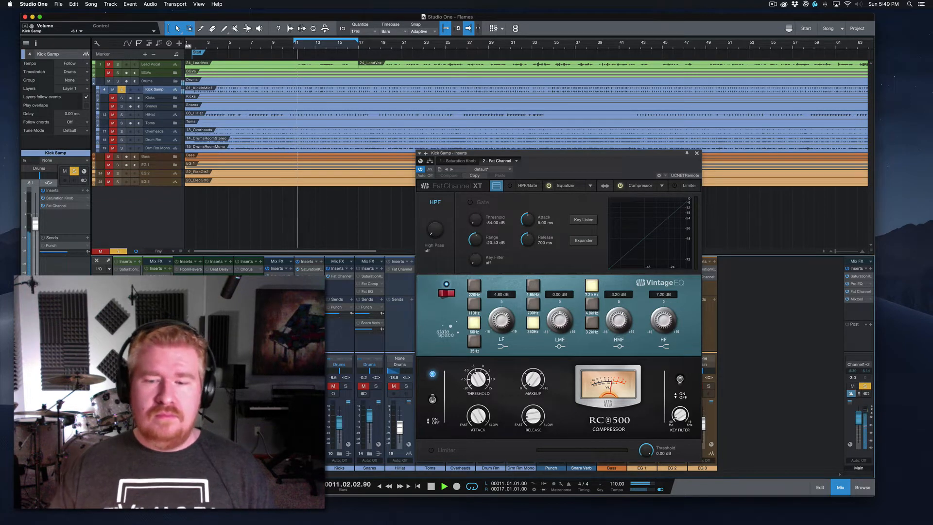
drag(35, 223, 35, 216)
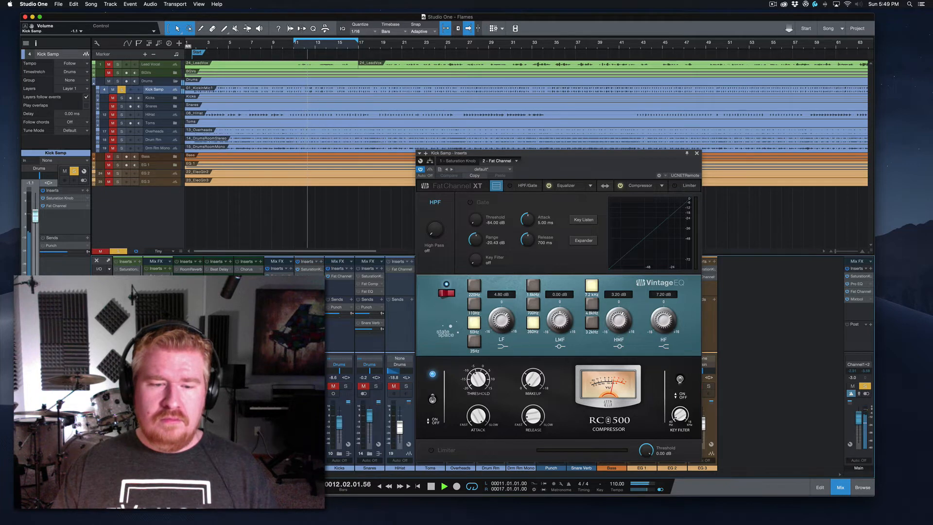
click(430, 170)
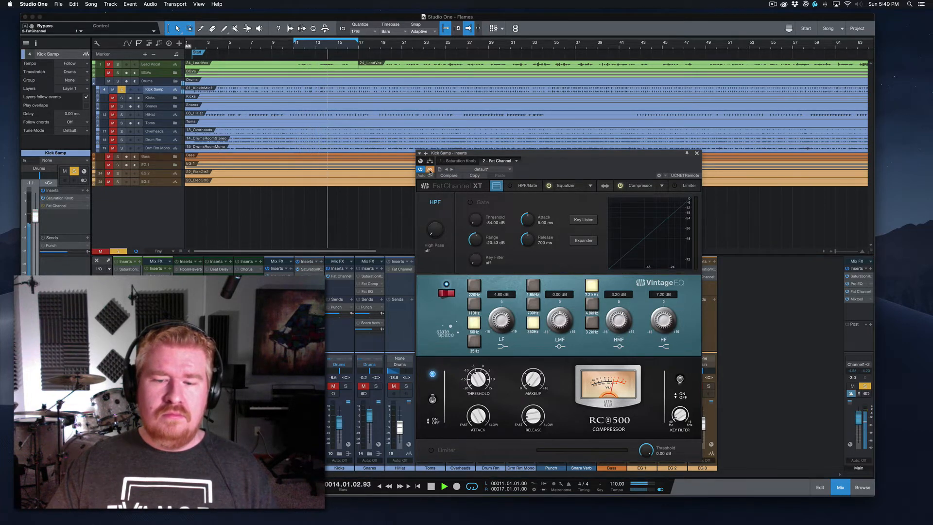
click(430, 170)
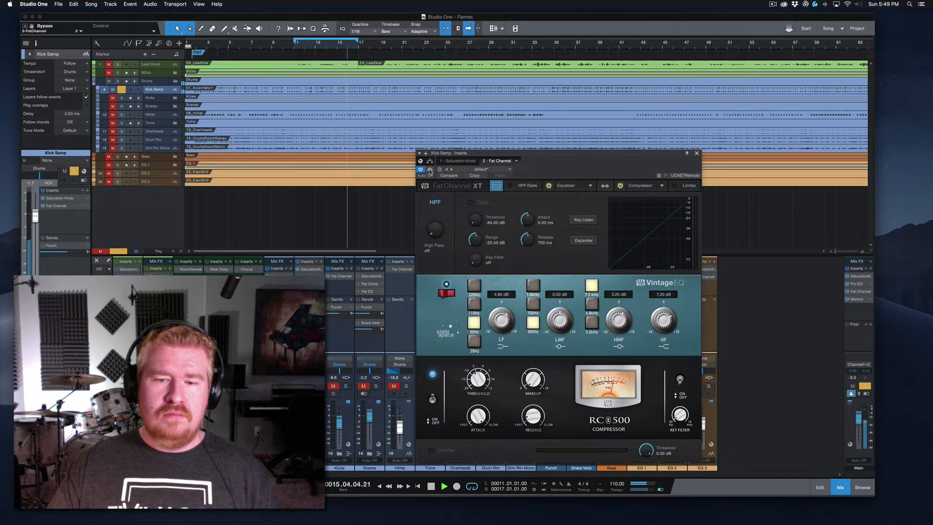
key(space)
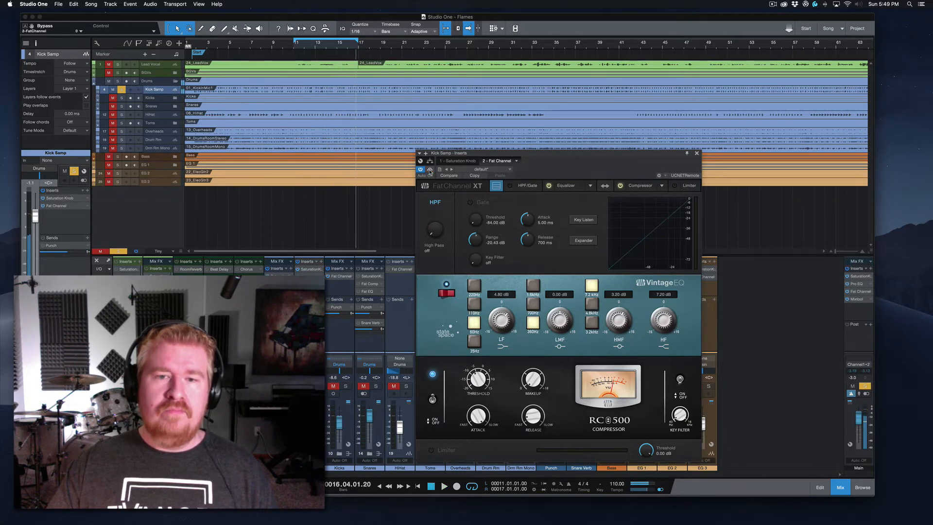
click(430, 170)
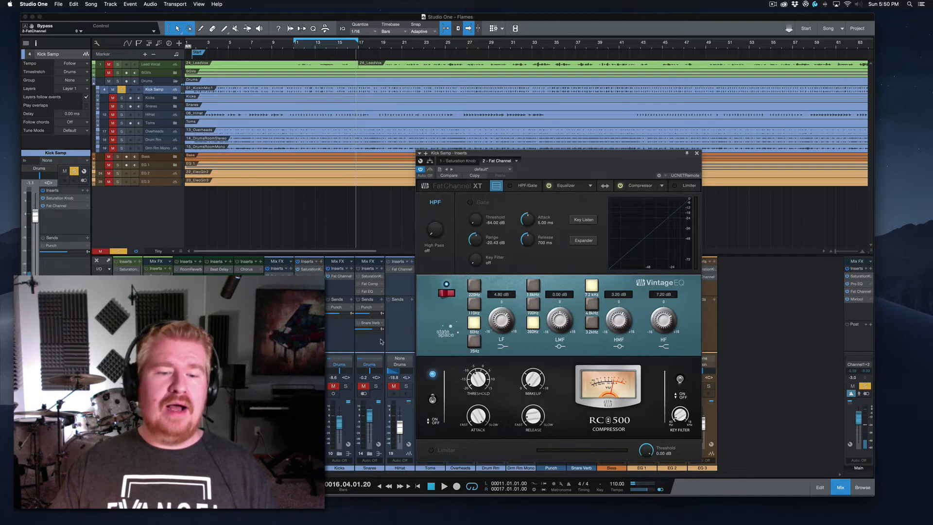
key(super+z)
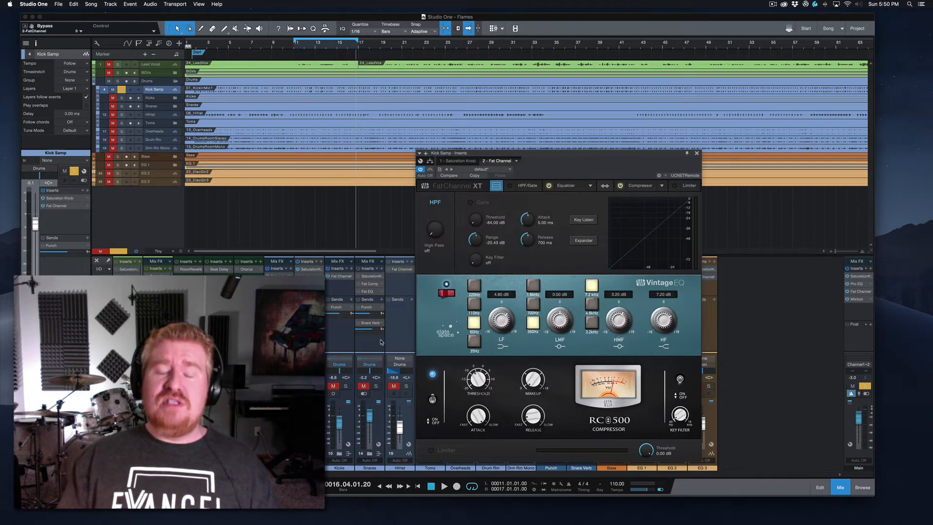
Step: Solo Kicks alone for playback and blend in the soloed Kick Samp with its fader at about -15.2 dB
click(346, 387)
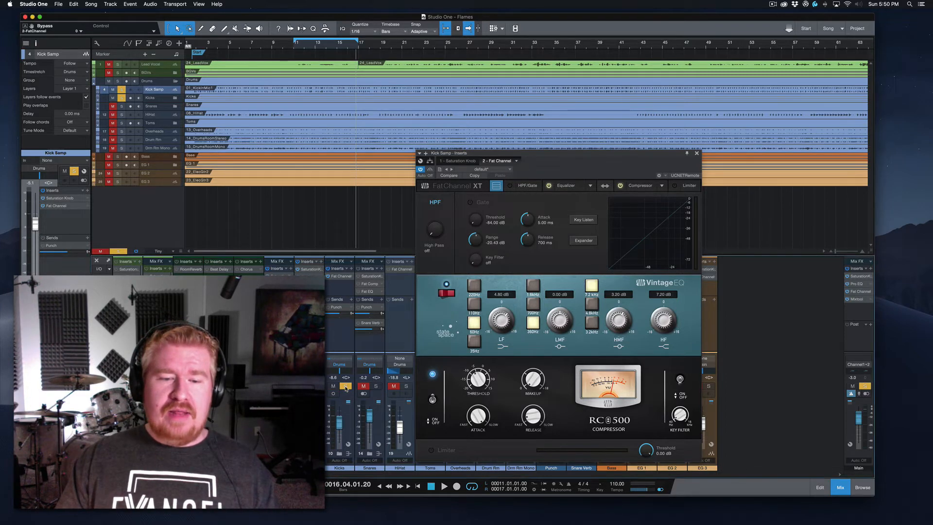
click(315, 386)
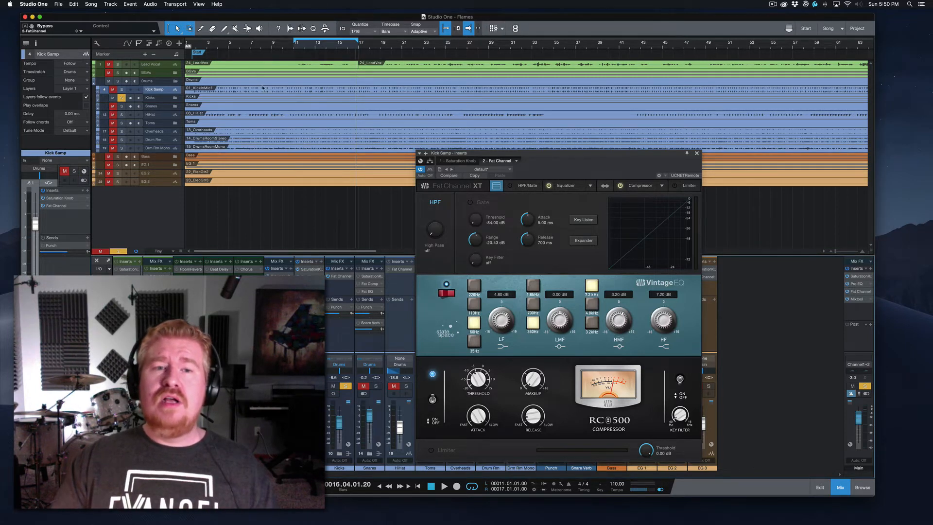
key(space)
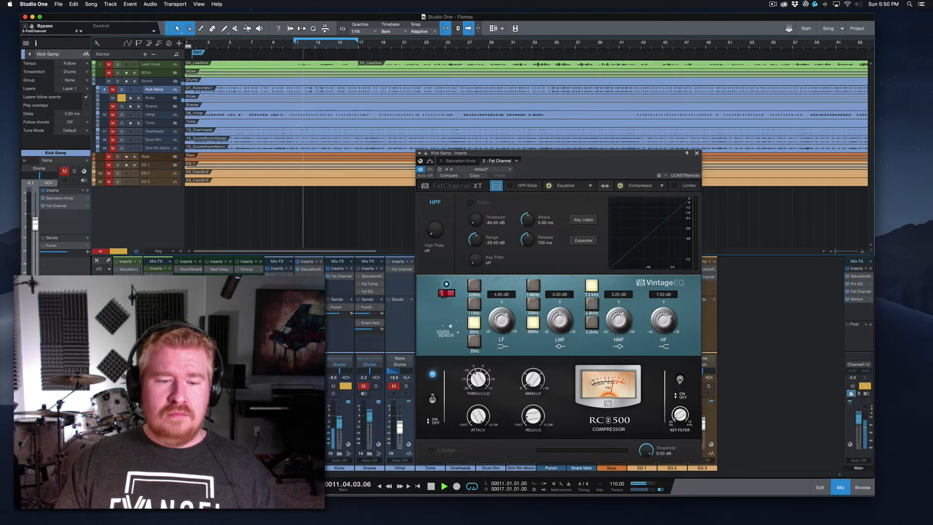
click(315, 386)
drag(309, 420, 309, 427)
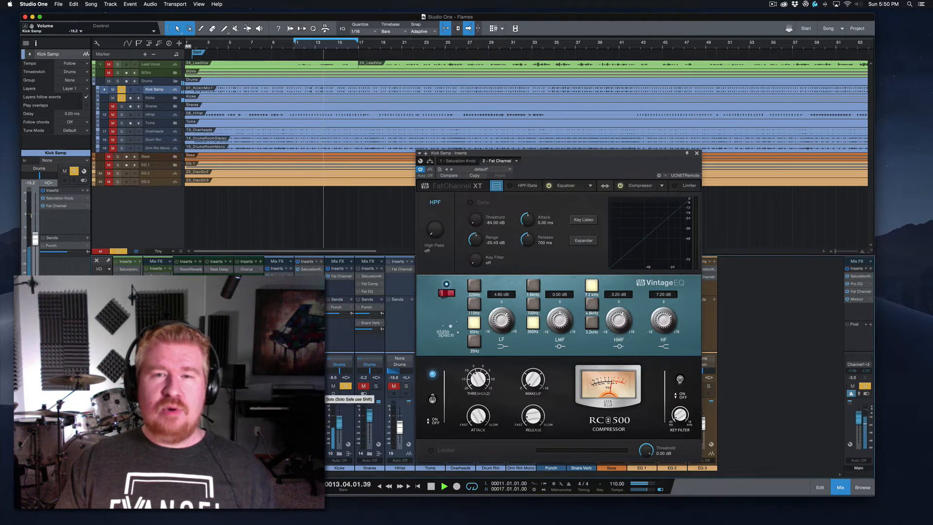
Step: Compare Kicks with and without Kick Samp by switching the sample's solo, and stop playback
click(315, 386)
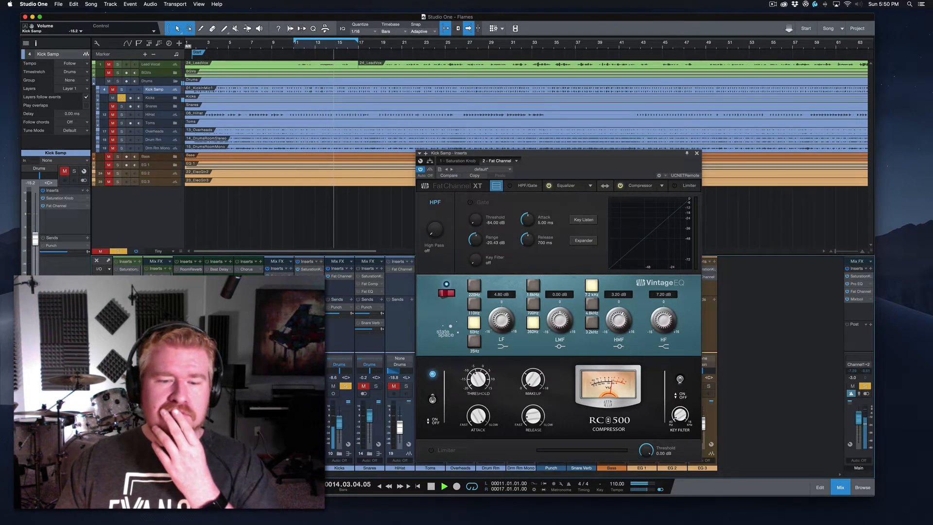
click(316, 385)
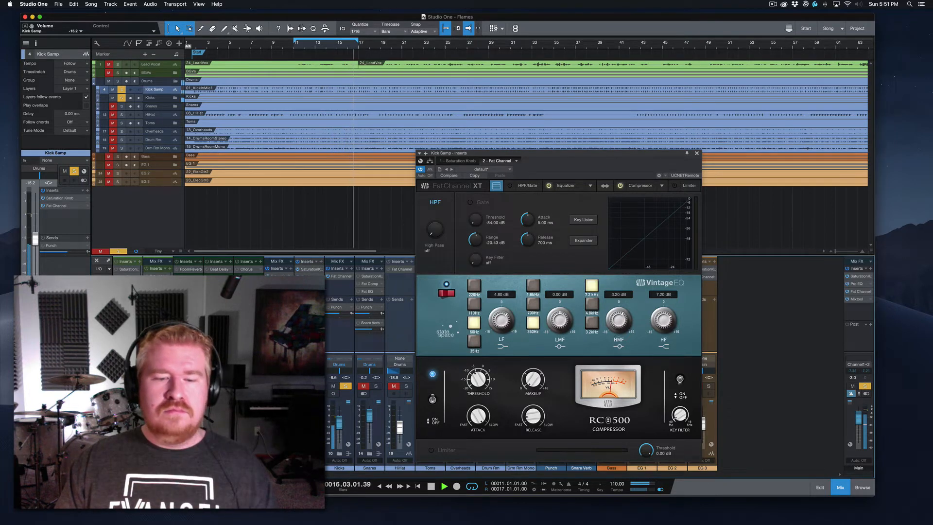
key(space)
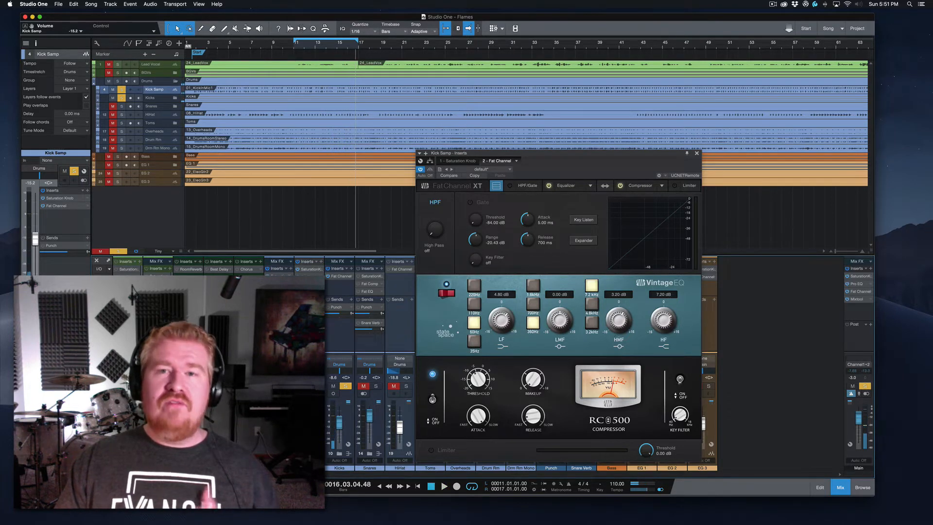
Step: Set the Kick Samp fader to about -14.3 dB, clear the kick solos and close the plug-in window
drag(309, 428, 309, 427)
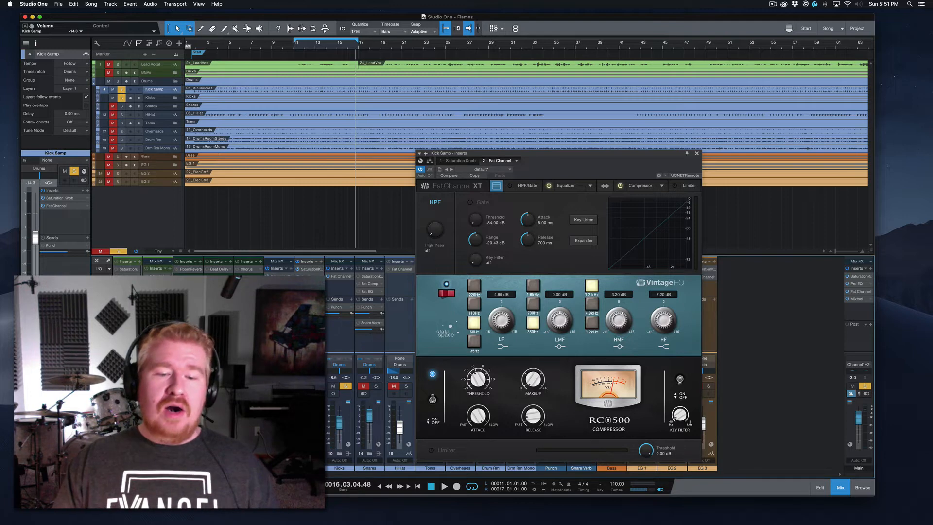
click(315, 386)
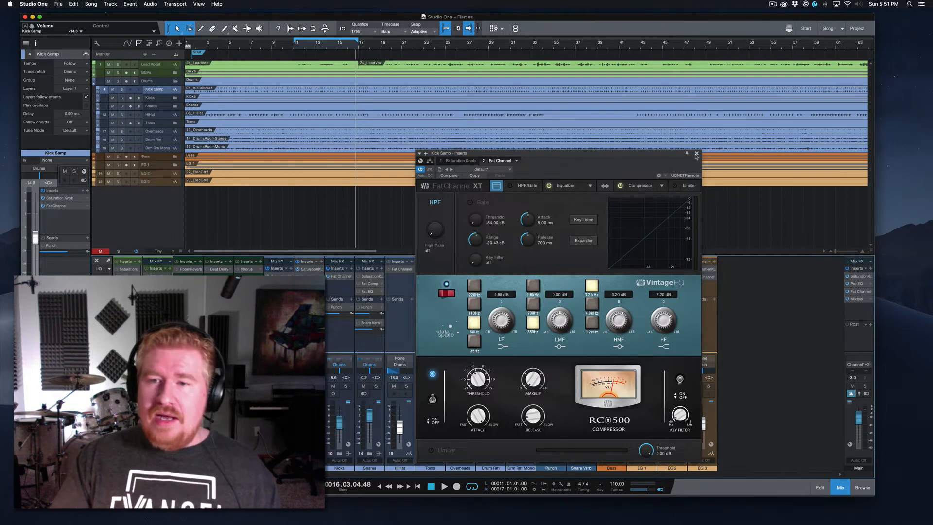
click(633, 195)
key(super+w)
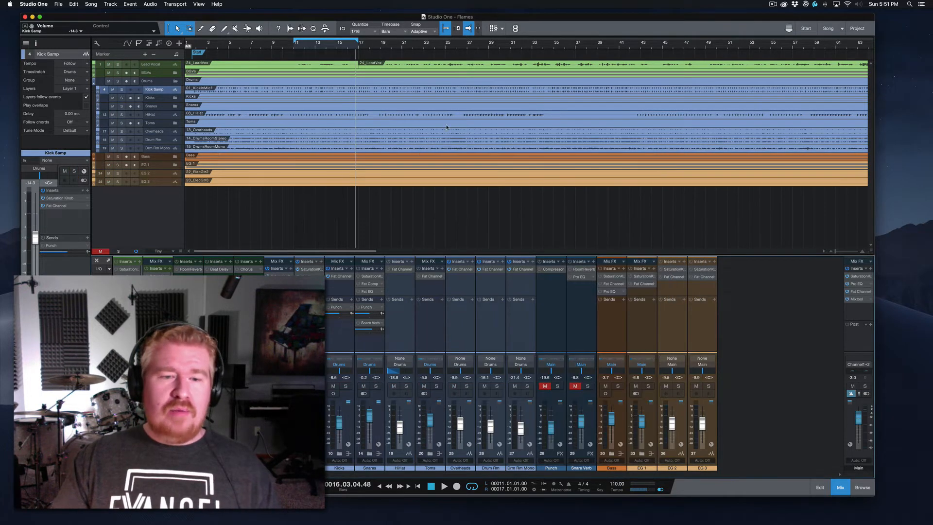
Step: Solo the Drums bus with Kick Samp included and play the drum mix from bar 11
click(294, 46)
click(315, 386)
click(316, 386)
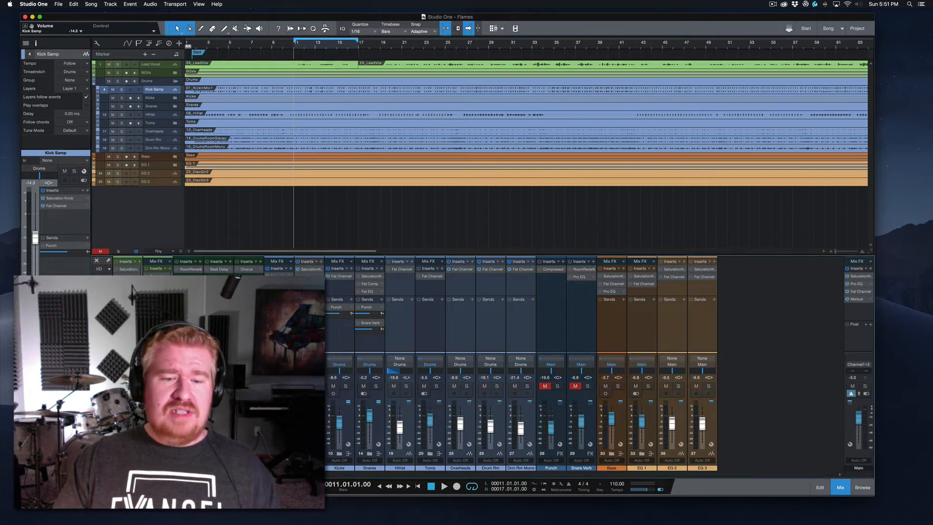
click(285, 386)
key(space)
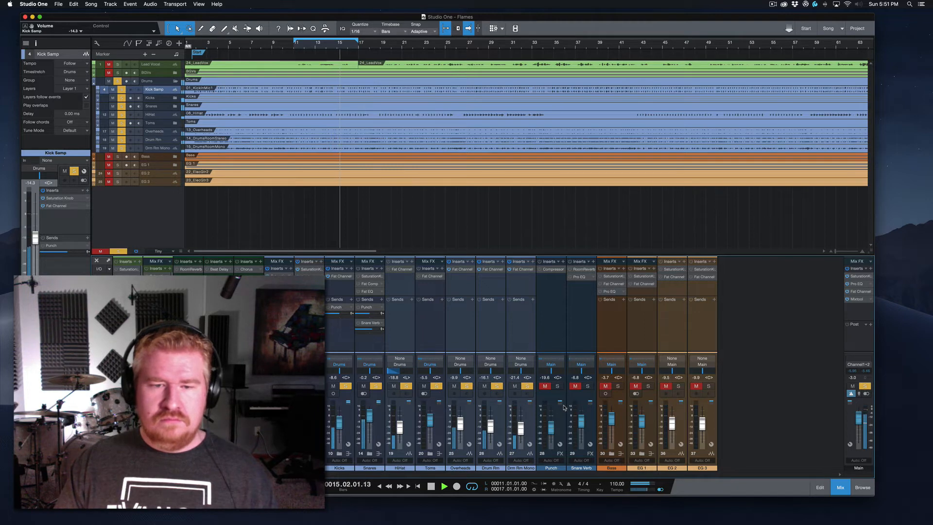
Step: Stop playback, raise the Main fader to about -2.0 dB and clear all solos
key(space)
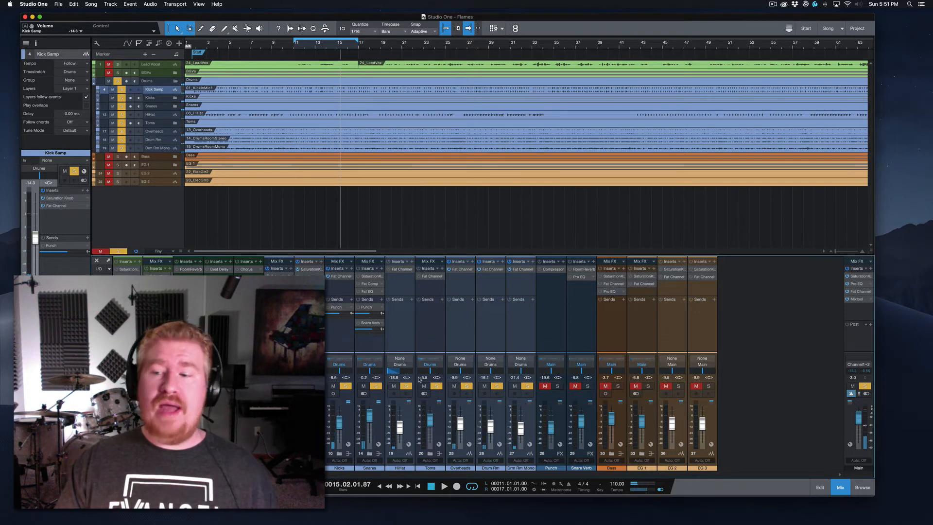
drag(859, 423, 859, 421)
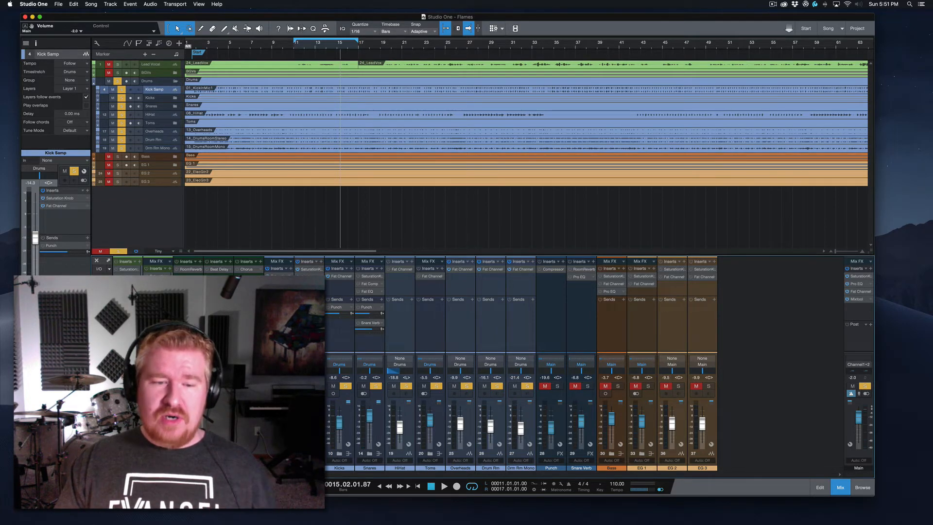
key(super+shift+s)
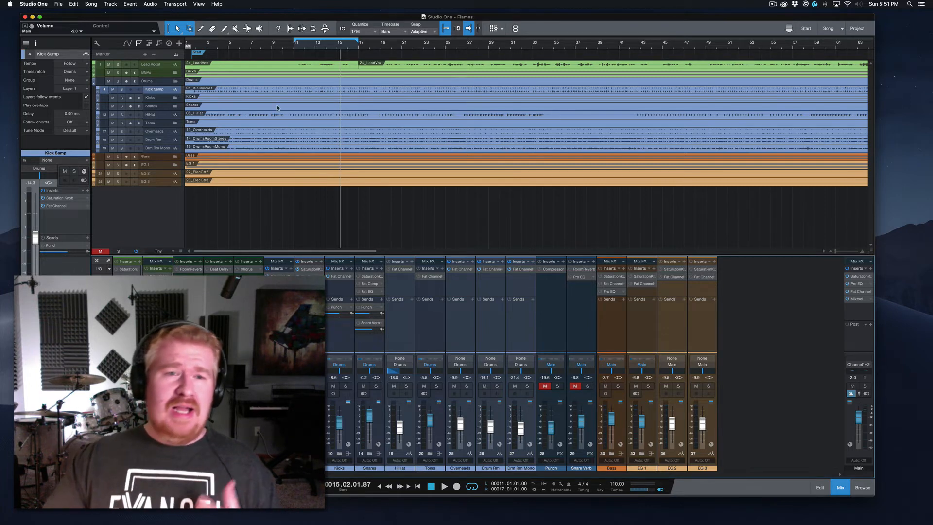
Step: Solo the Snares bus, expand its channels and play the snares from bar 11
click(295, 47)
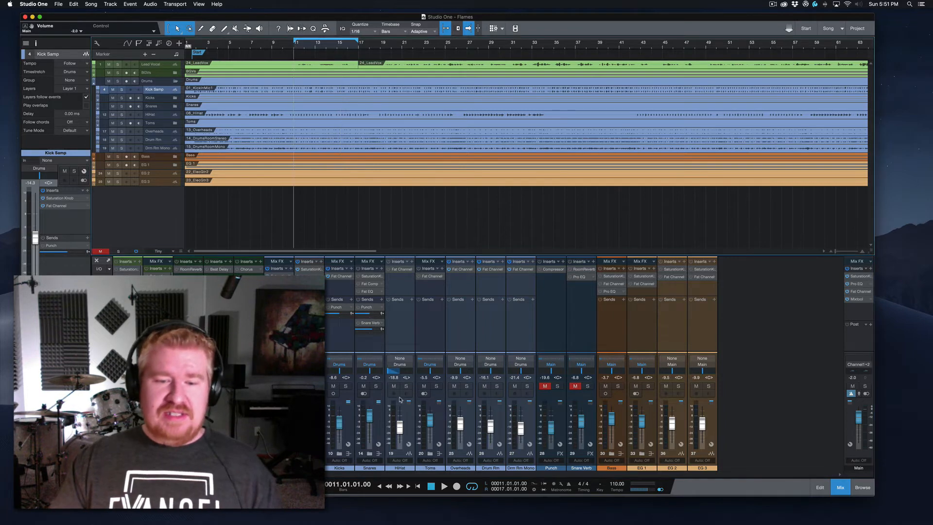
click(376, 385)
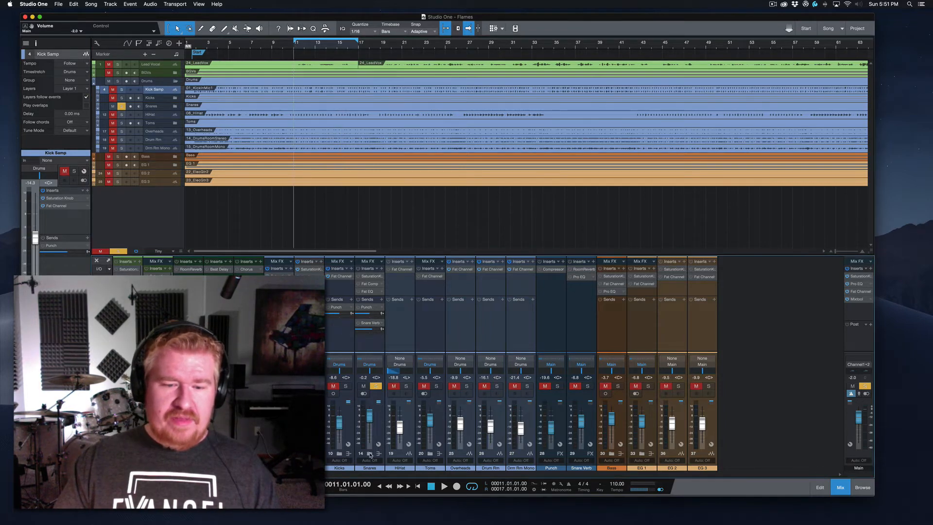
click(369, 454)
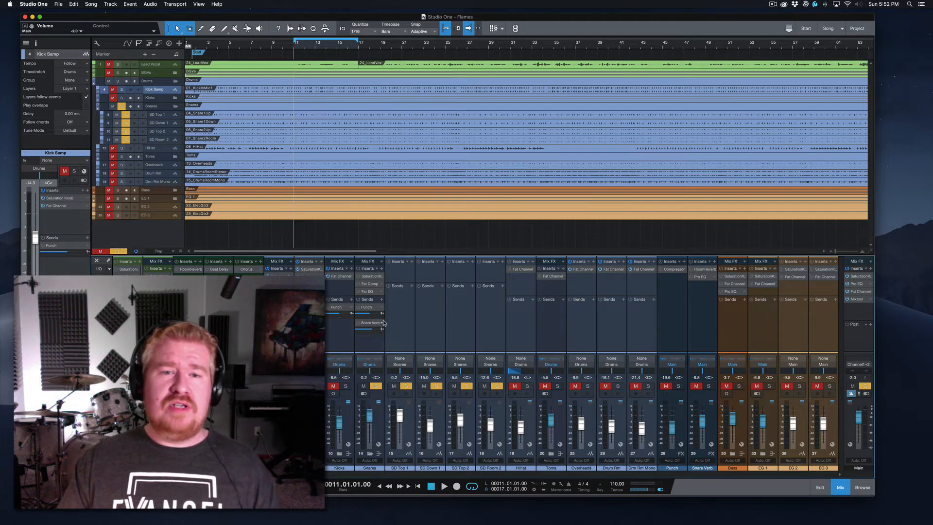
key(space)
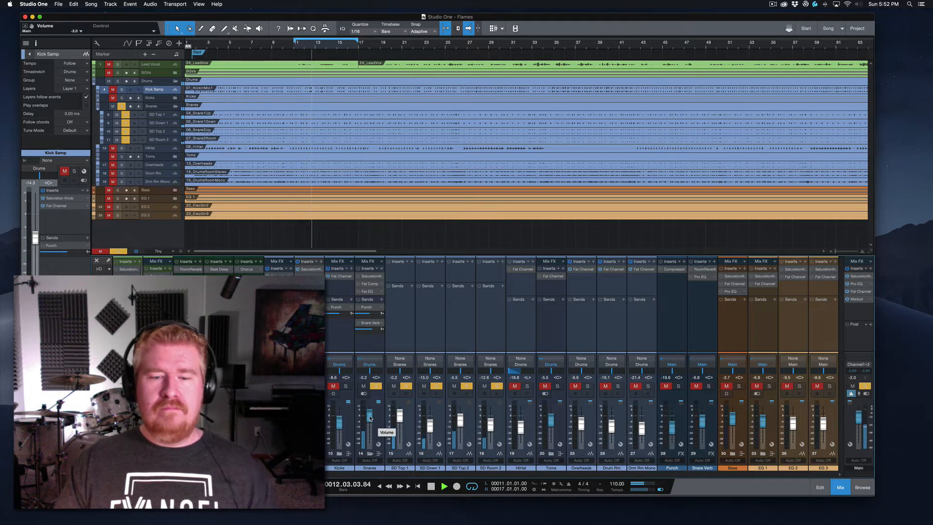
Step: Try raising the Snares fader to +4.7 dB, stop playback and undo the level change
drag(370, 417, 370, 414)
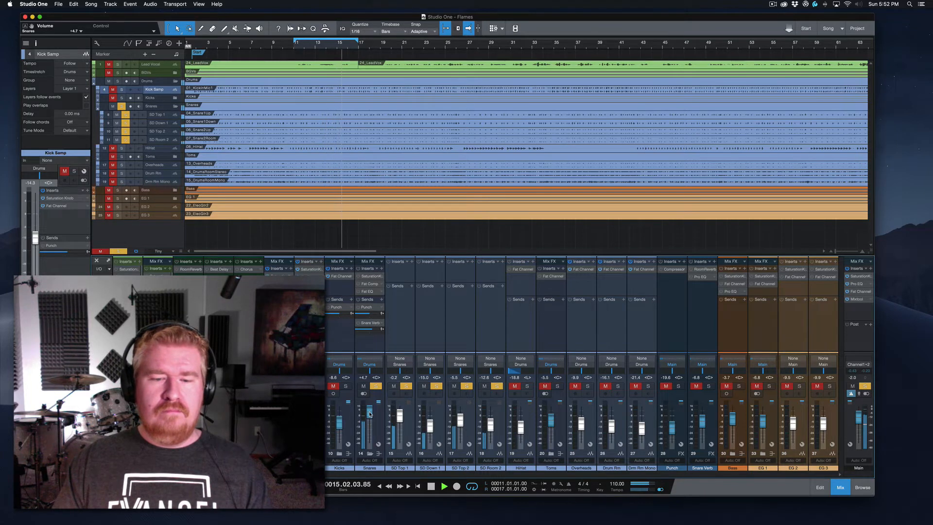
key(space)
key(super+z)
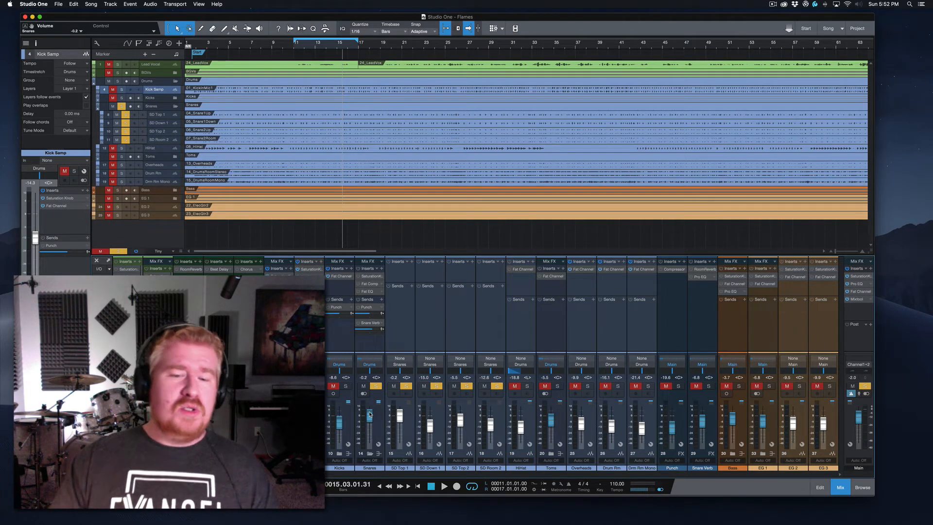
Step: Open the Saturation Knob on the Snares bus and audition the soloed snares from bar 11
click(366, 277)
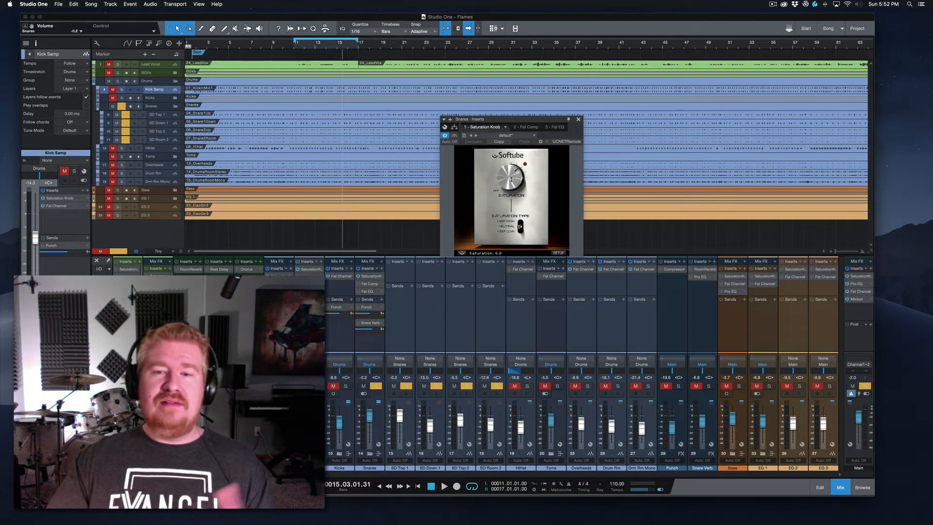
click(295, 46)
key(space)
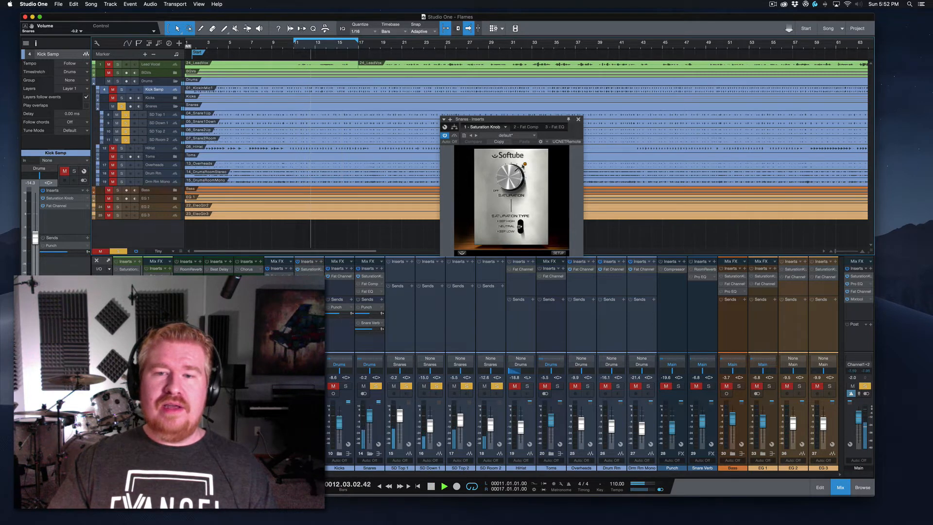
key(space)
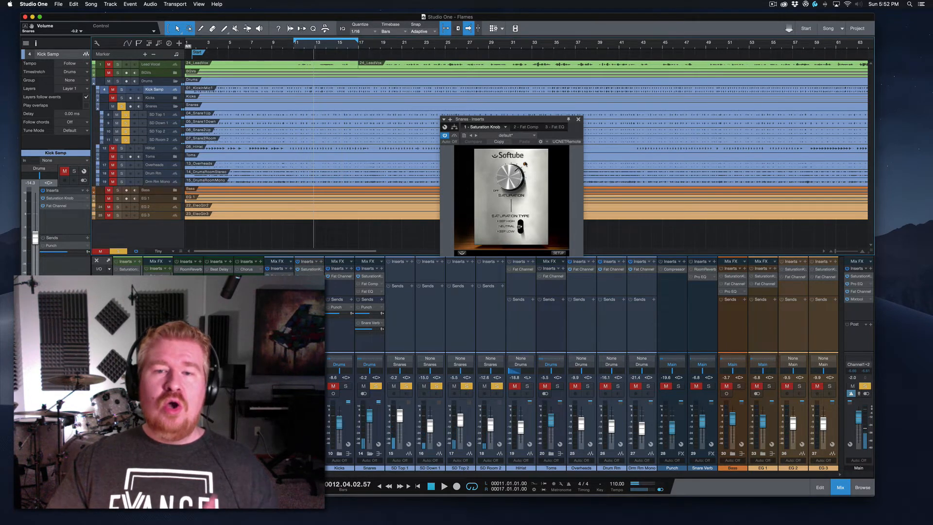
click(534, 128)
click(503, 128)
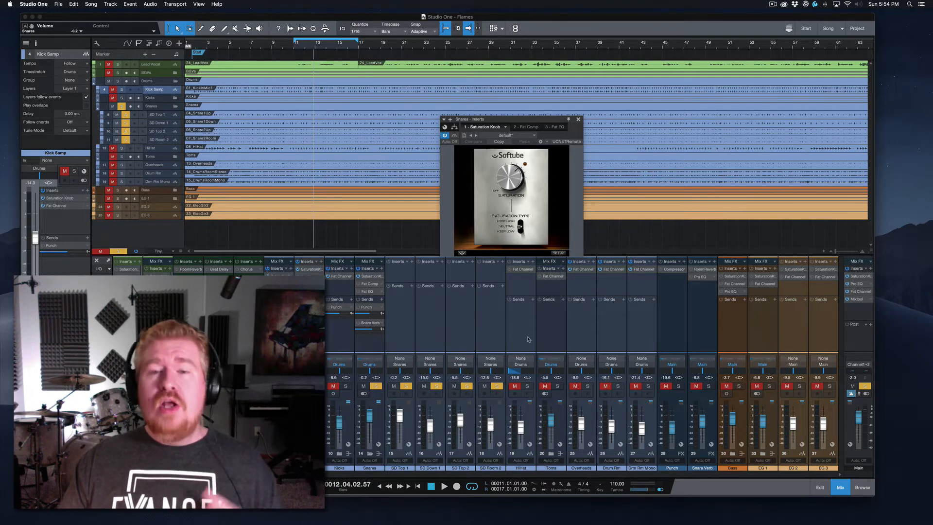
Step: Show the splitter routing of the Snares inserts and reposition its window over the arrangement
click(454, 127)
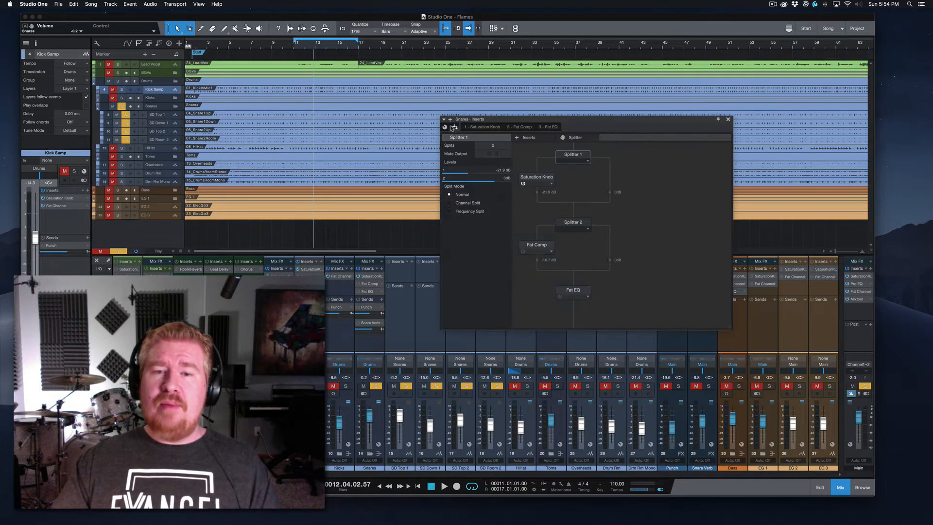
drag(512, 122, 423, 115)
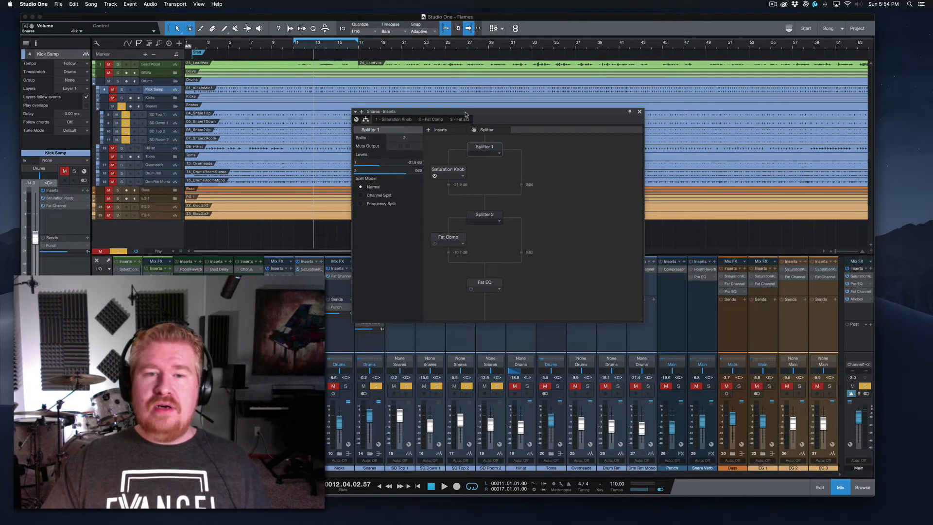
drag(427, 112, 464, 110)
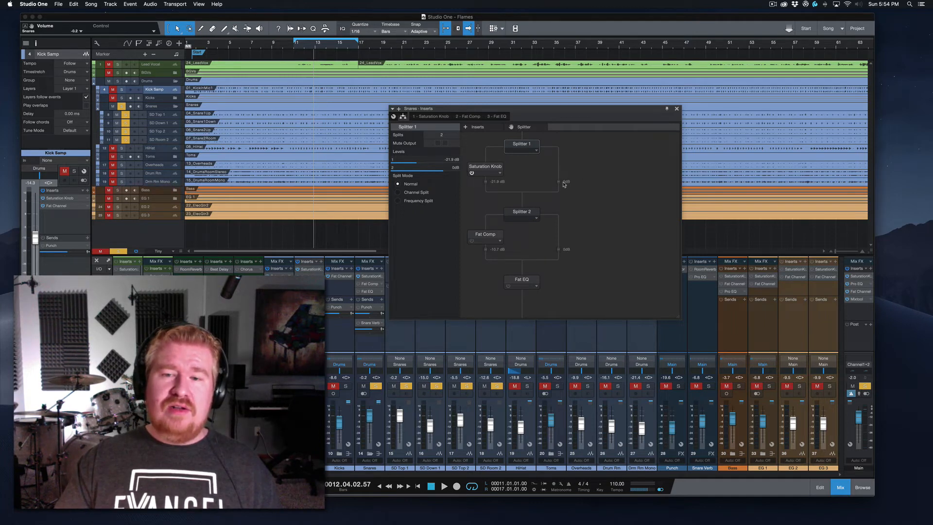
Step: Set Splitter 1's unprocessed branch to +0.1 dB and undo a trial level change on the Saturation Knob branch
drag(559, 183, 560, 185)
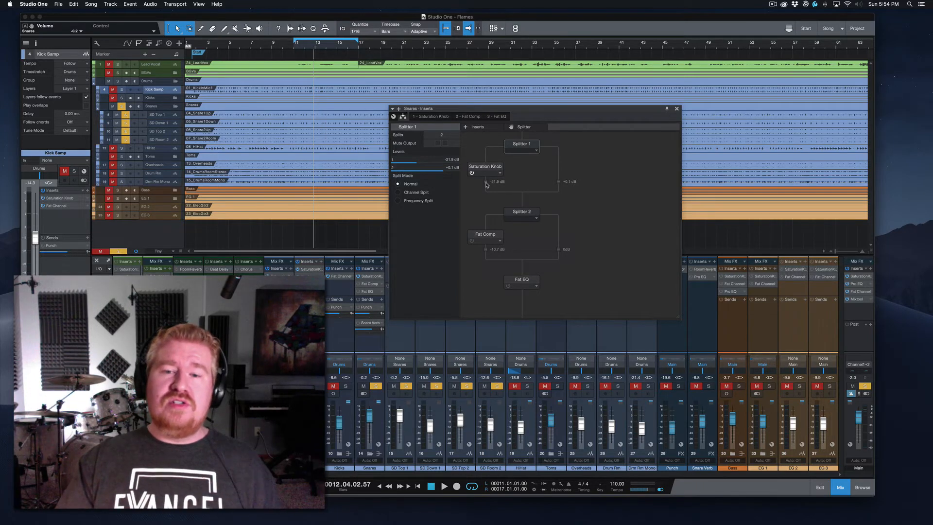
drag(486, 184, 484, 156)
key(super+z)
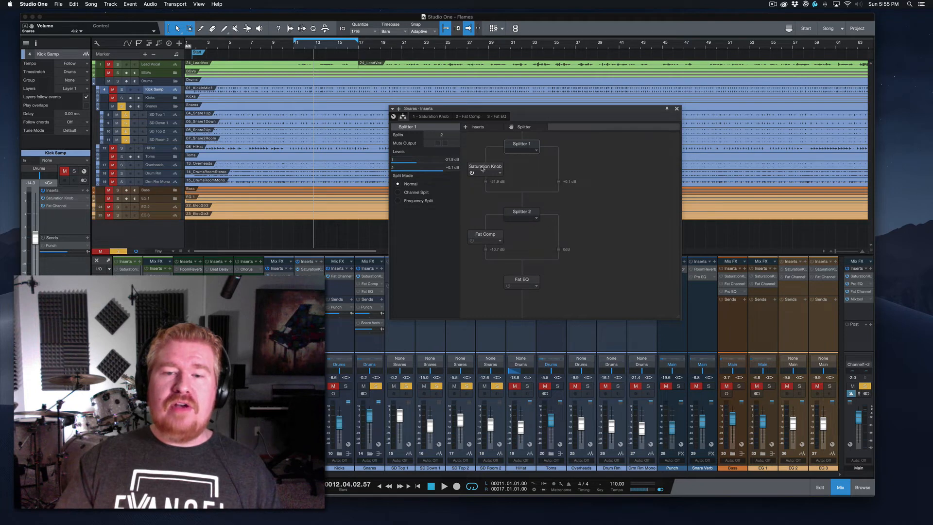
Step: Move the Saturation Knob ahead of Splitter 1 and compare the playing snares with it bypassed and enabled
drag(482, 168, 522, 146)
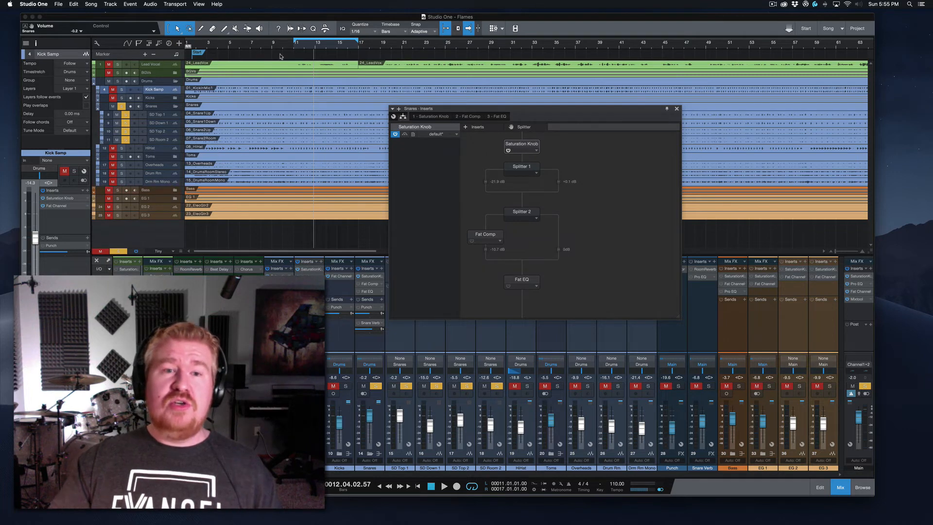
key(space)
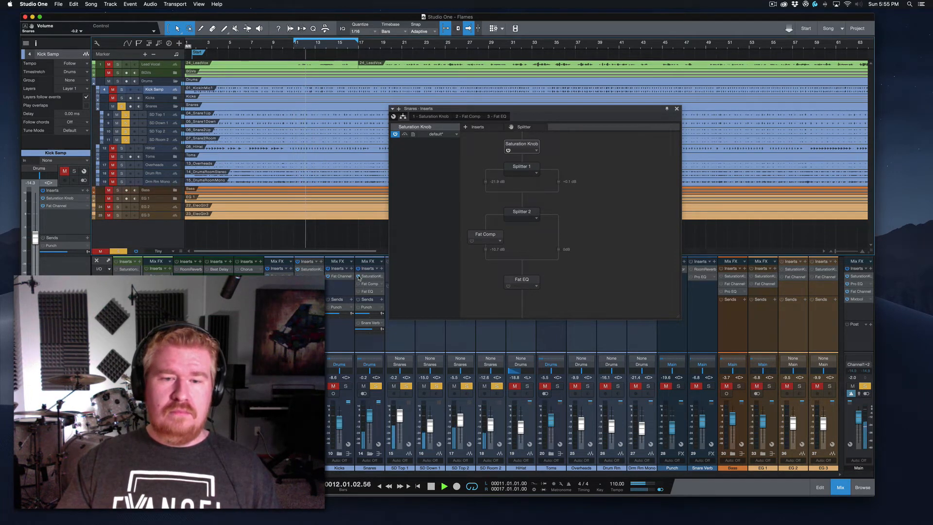
click(358, 276)
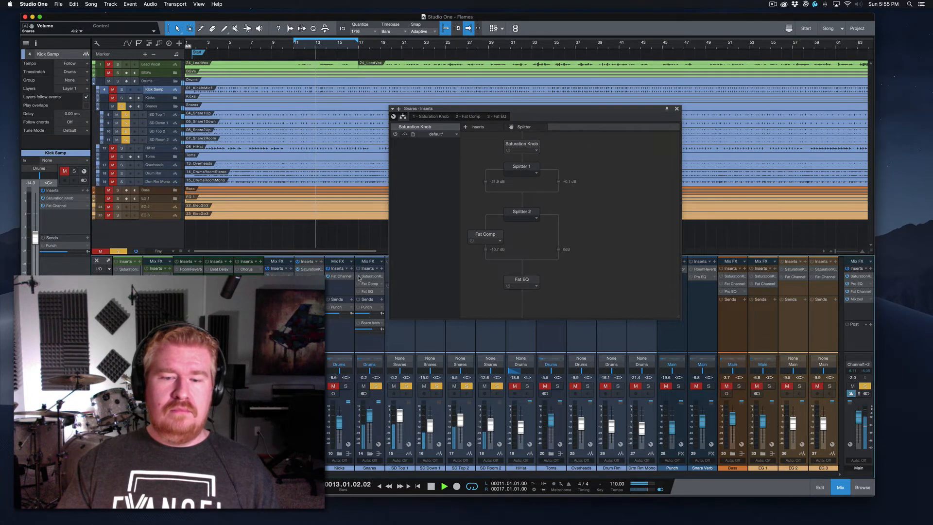
click(359, 277)
key(space)
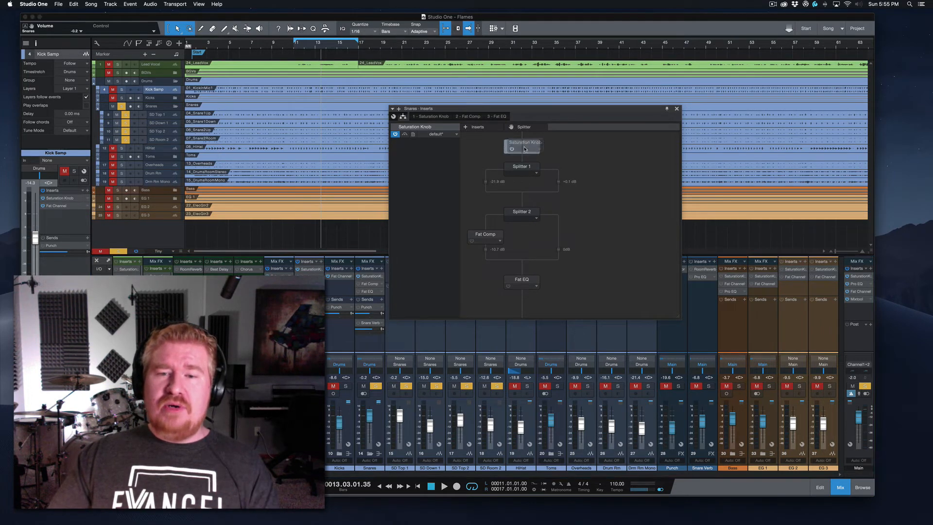
Step: Return the Saturation Knob to Splitter 1's first branch and compare the snares from bar 11 with it bypassed and enabled
drag(527, 145, 491, 179)
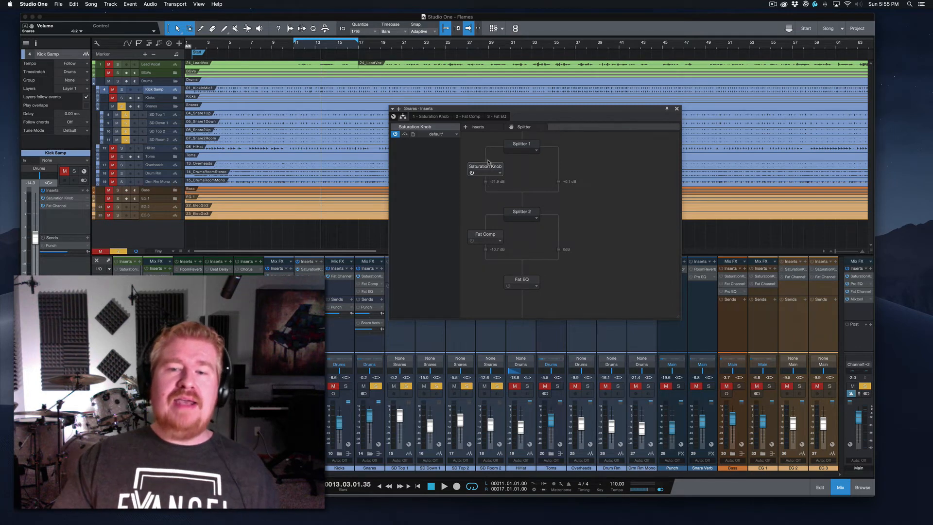
click(294, 46)
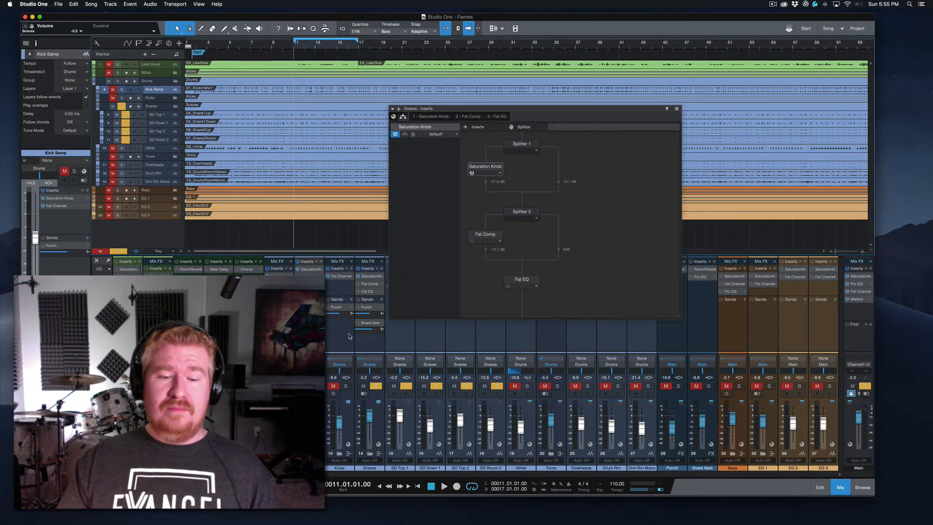
click(373, 341)
key(space)
click(359, 276)
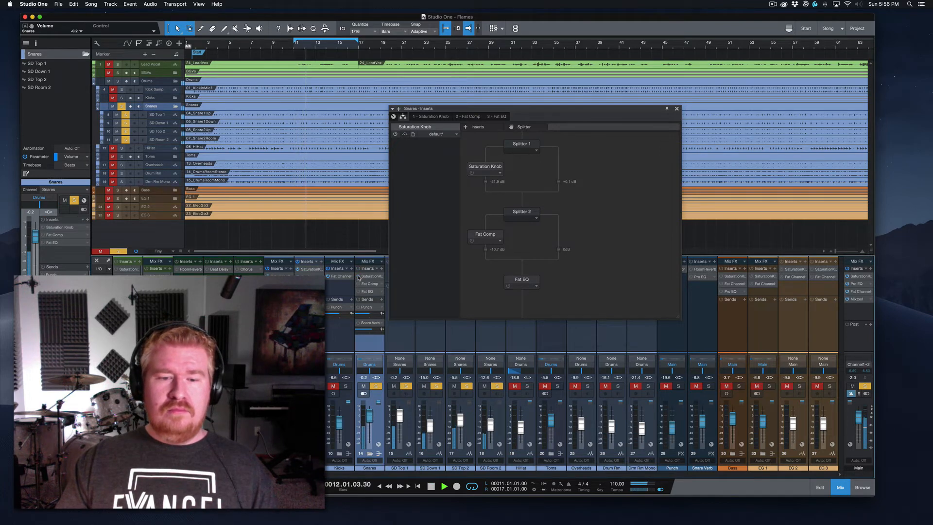
click(358, 276)
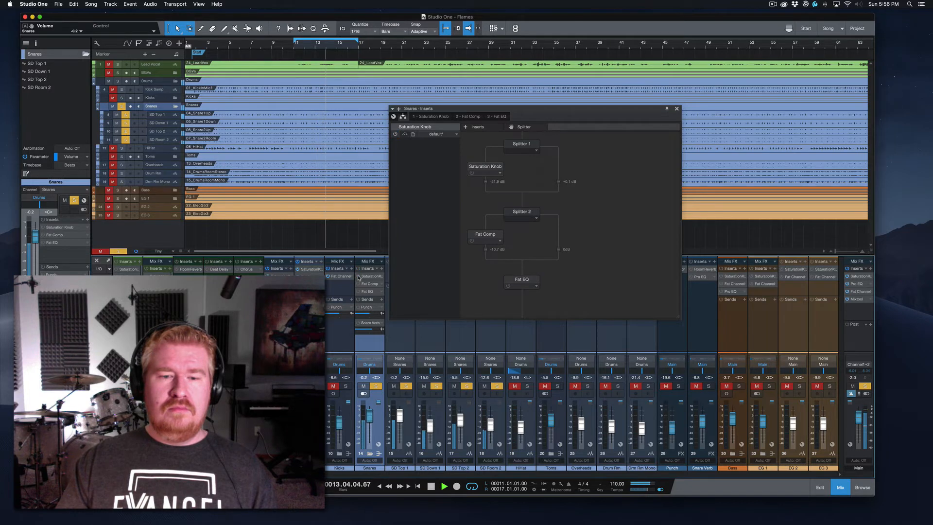
key(space)
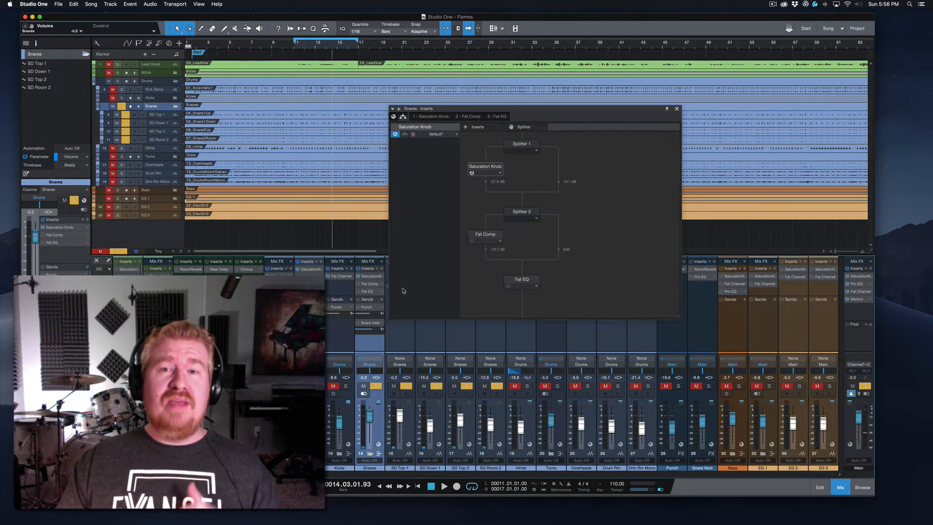
Step: Try a different level on Splitter 1's Saturation Knob branch and undo it
mouse_move(486, 182)
mouse_down()
mouse_move(486, 210)
mouse_move(485, 185)
mouse_up()
key(super+z)
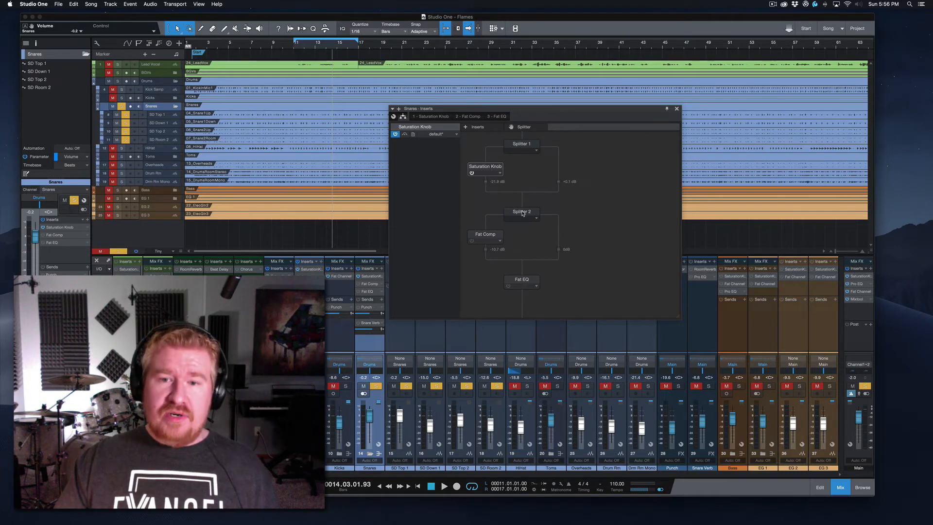
Step: Open the Fat Comp plug-in on the Snares bus and enable it with its compressor section on
click(469, 116)
click(594, 142)
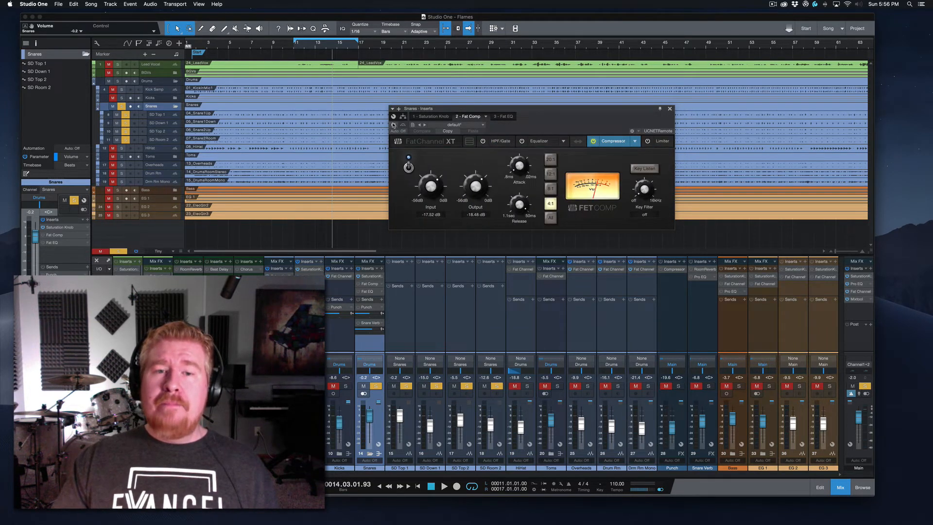
click(393, 126)
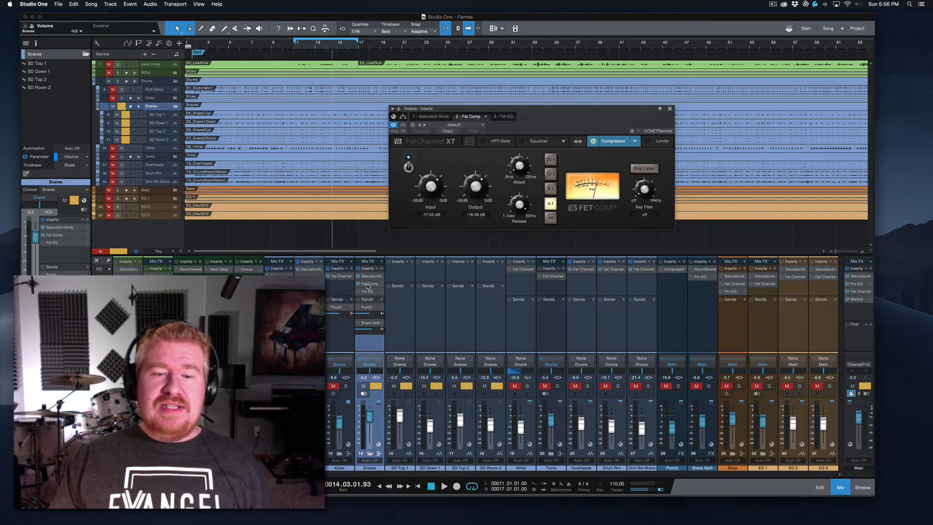
Step: Move the Fat Comp ahead of Splitter 2 in the Snares routing and play the snares while watching its compression meter
click(403, 117)
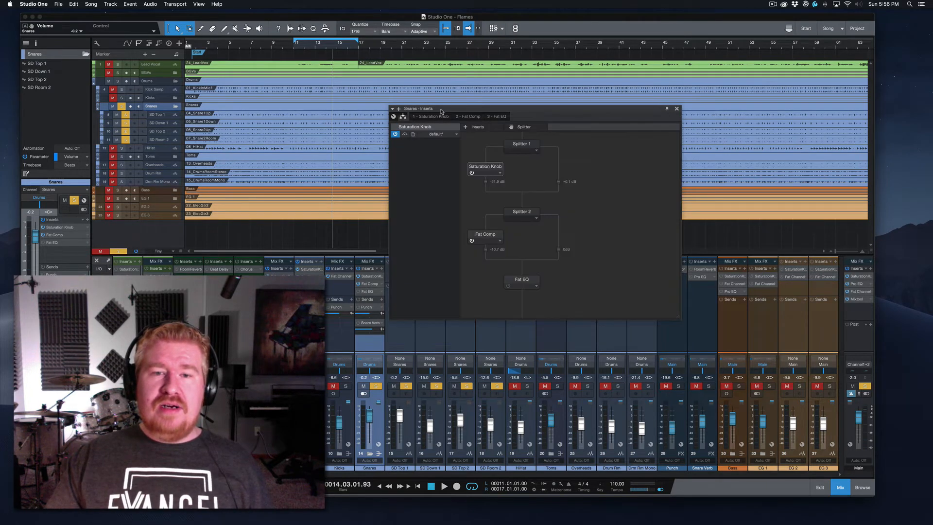
drag(441, 112, 351, 111)
drag(403, 236, 434, 202)
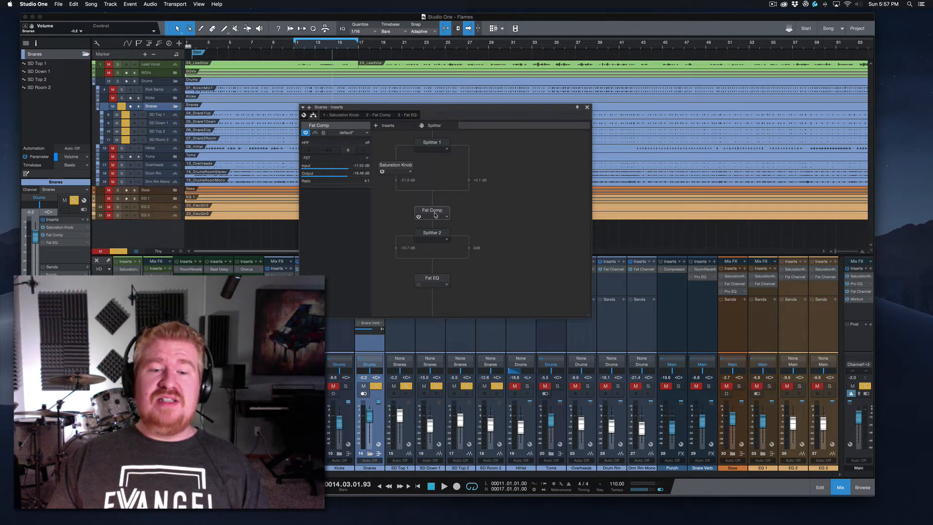
drag(417, 108, 587, 117)
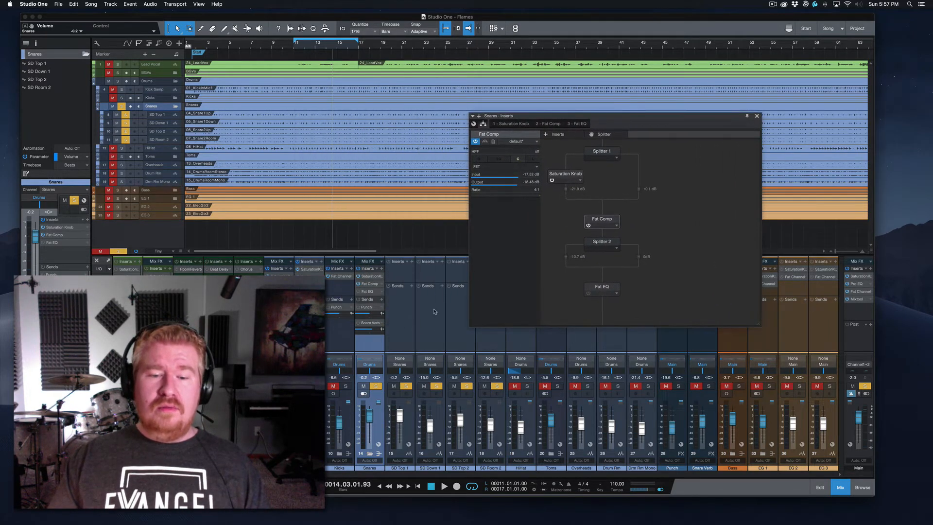
key(space)
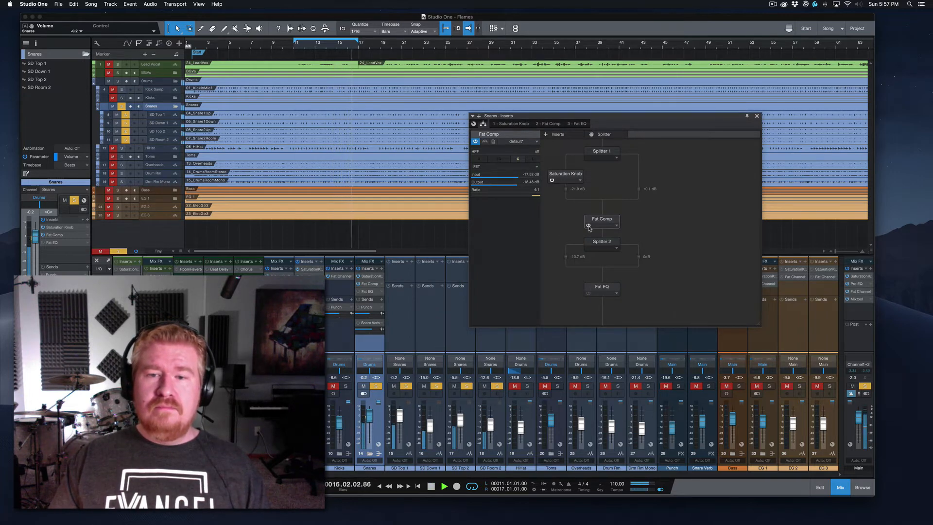
click(551, 125)
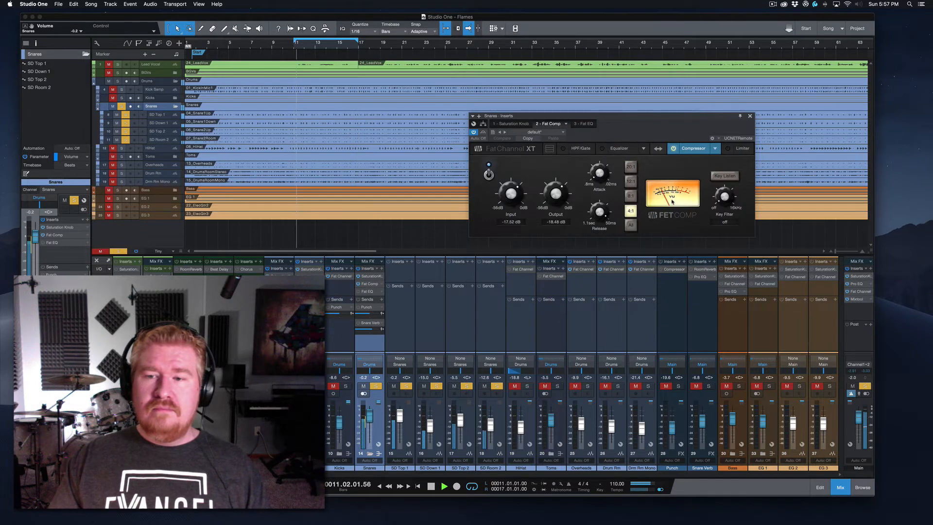
key(space)
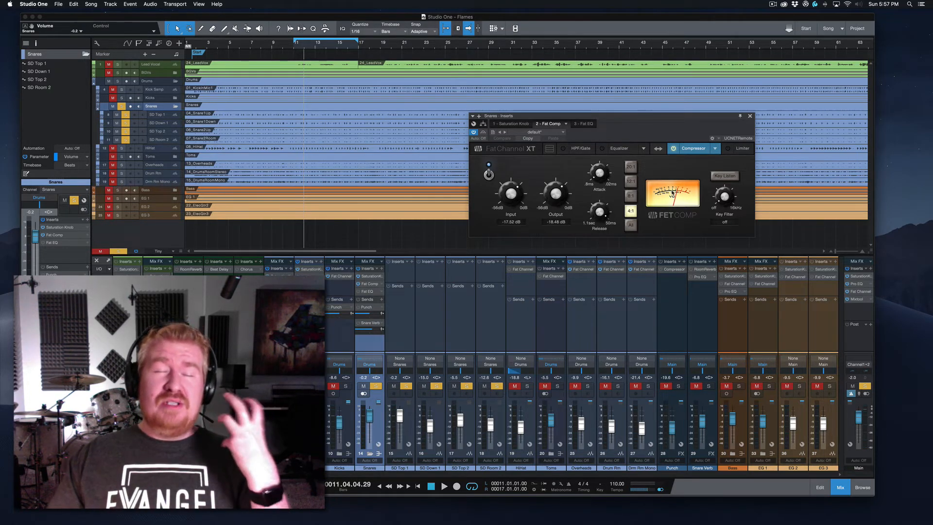
Step: Return the Fat Comp to Splitter 2's first branch and place the playback position back in bar 11
click(483, 125)
drag(603, 221, 562, 245)
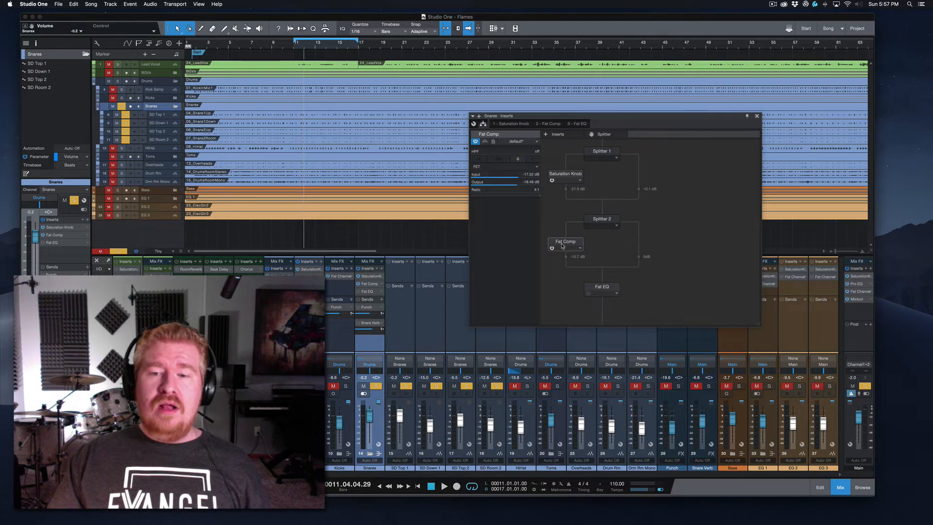
click(295, 43)
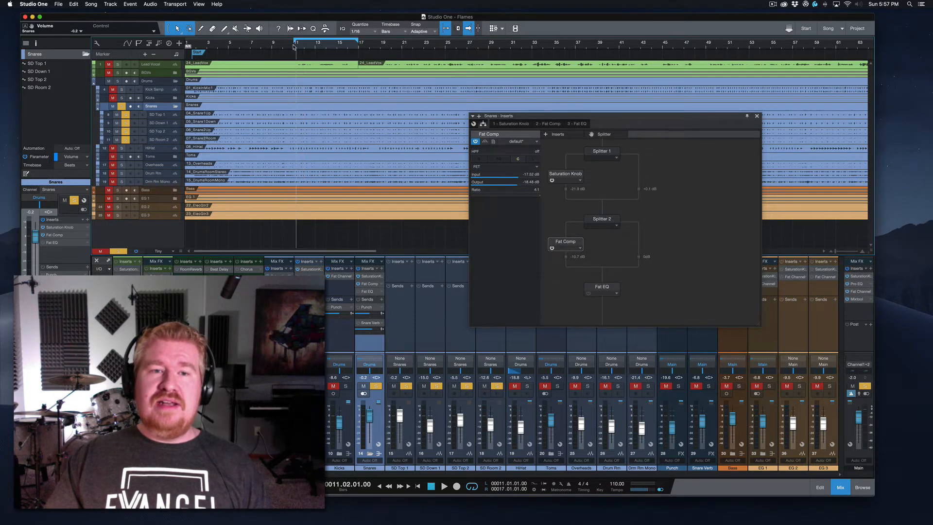
Step: Play the snares and compare them with the Fat Comp on Splitter 2's branch bypassed and active
key(space)
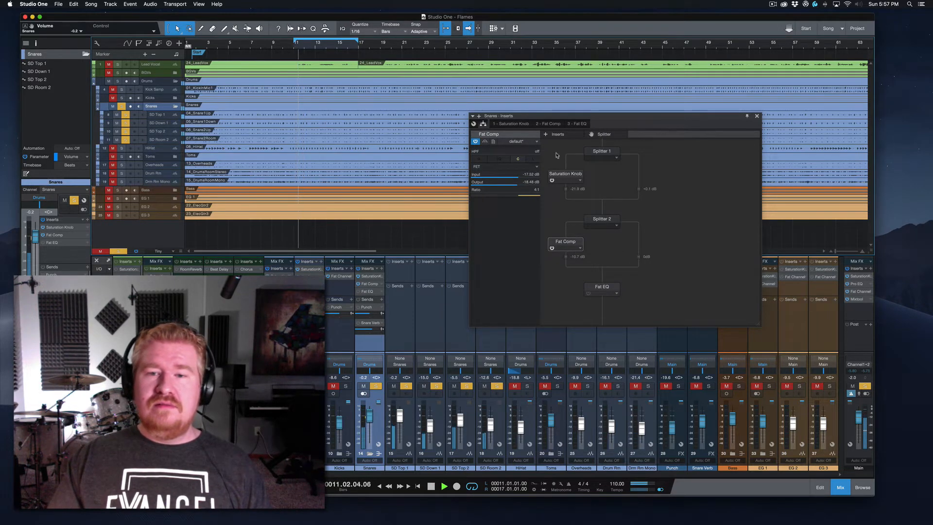
click(550, 124)
click(484, 133)
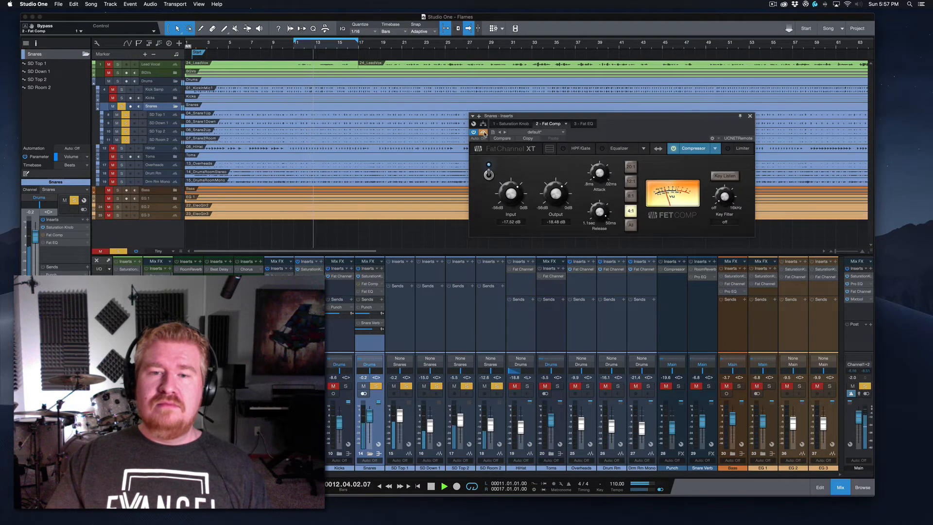
click(483, 133)
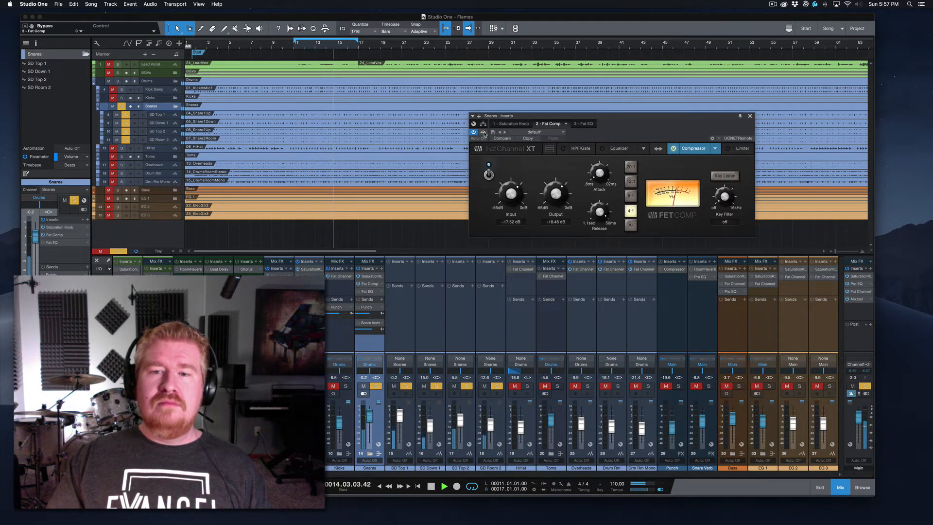
key(space)
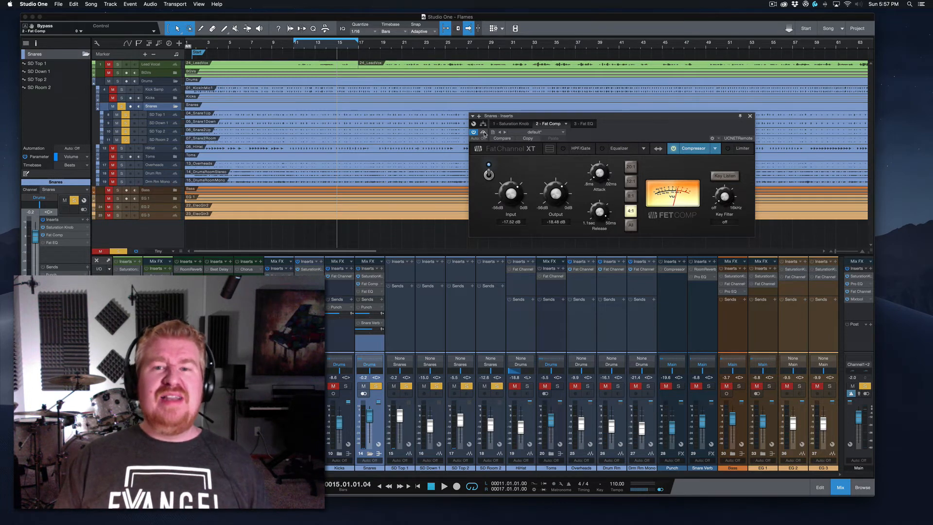
Step: Activate the Fat EQ after Splitter 2 in the Snares routing and open its RC-500 Equalizer section
click(586, 125)
click(484, 123)
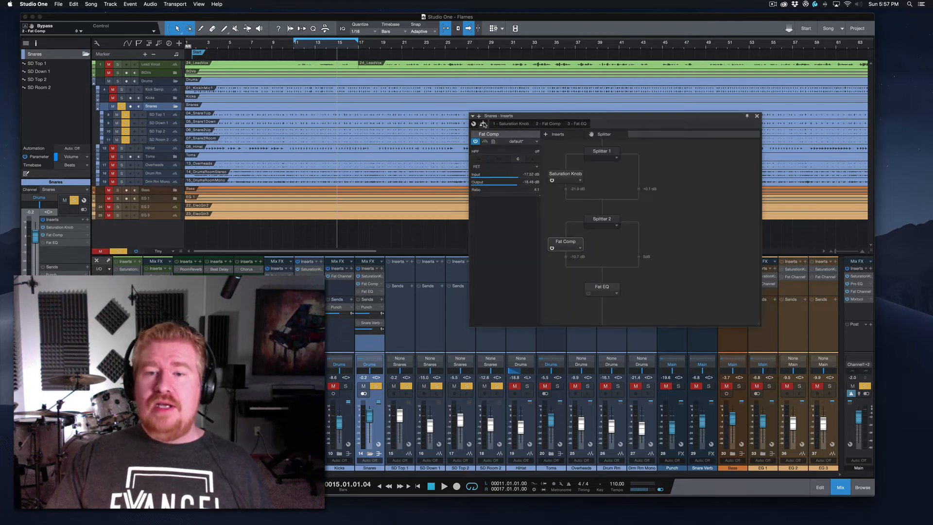
click(602, 287)
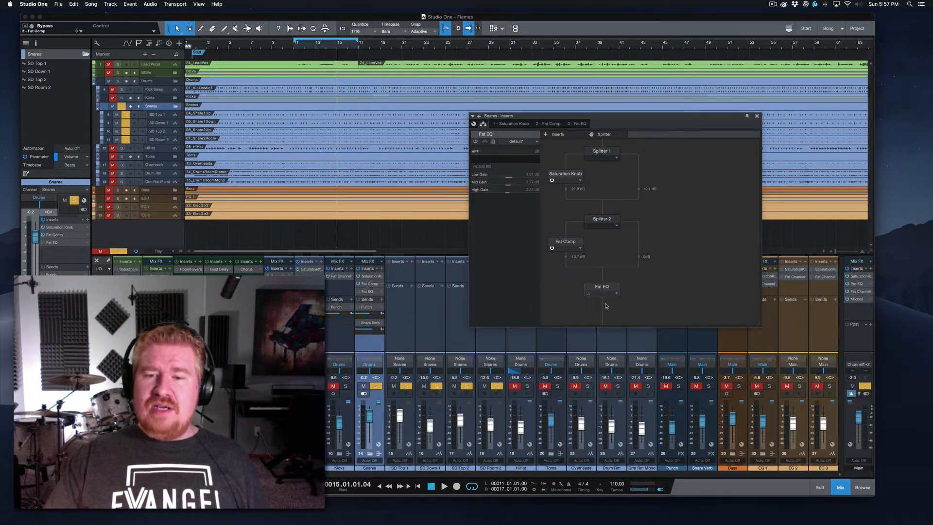
click(589, 294)
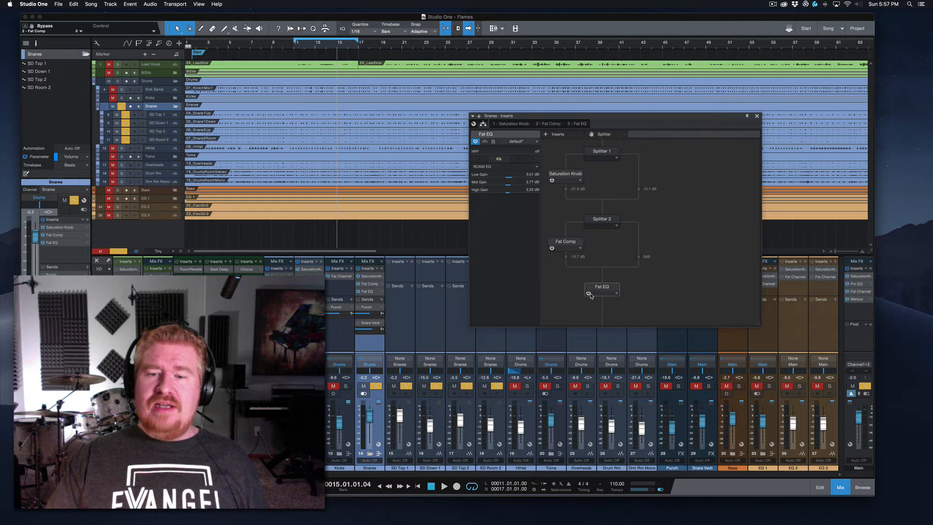
click(581, 125)
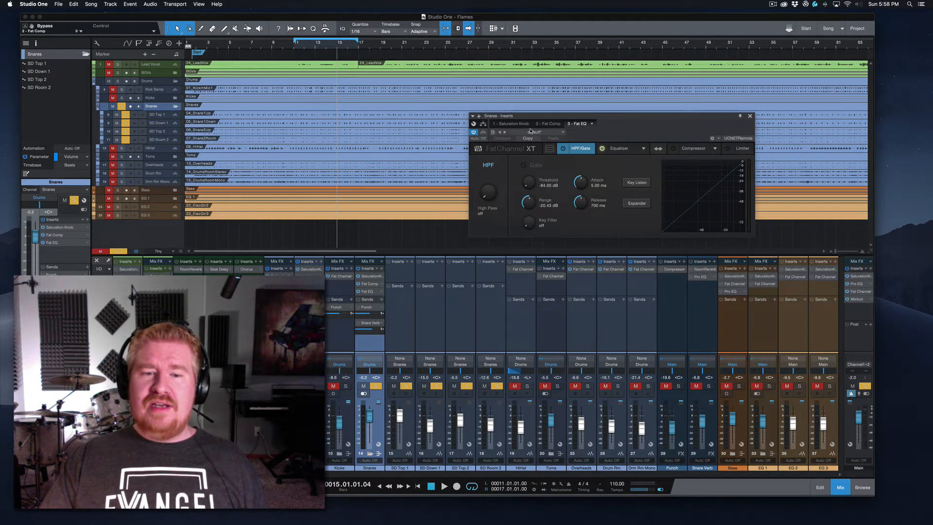
click(622, 149)
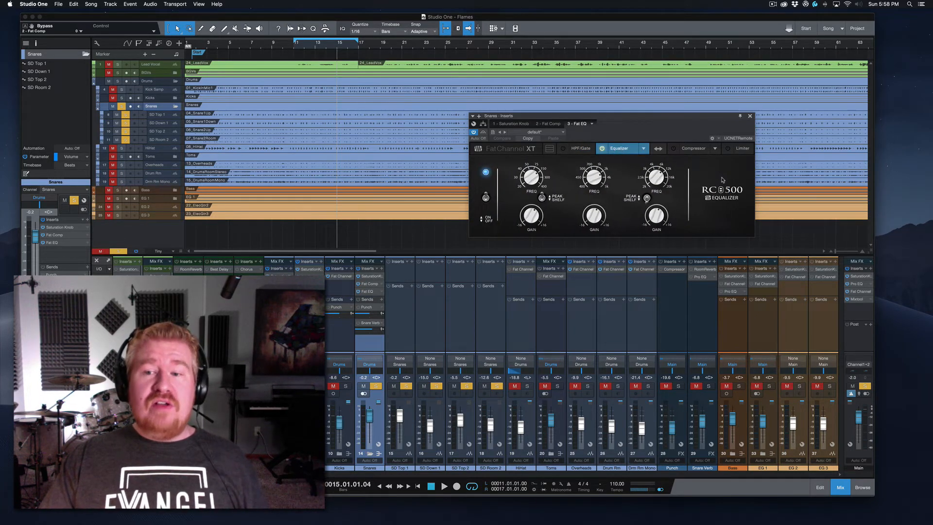
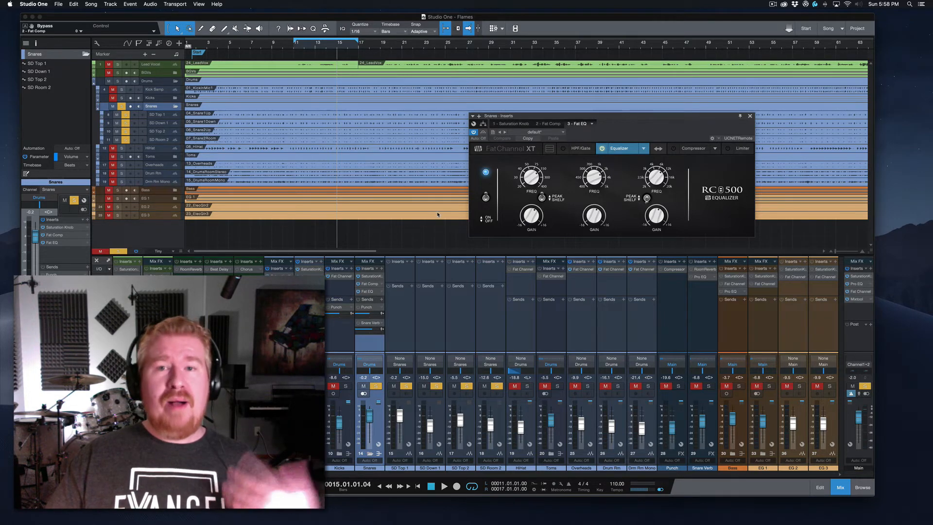
Step: Play the snares and compare them with the Fat EQ bypassed and active
key(space)
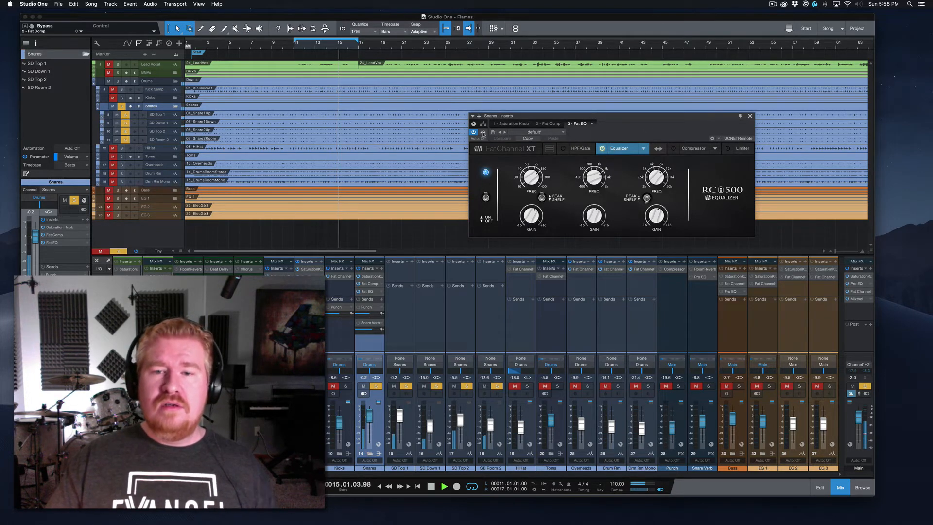
click(483, 133)
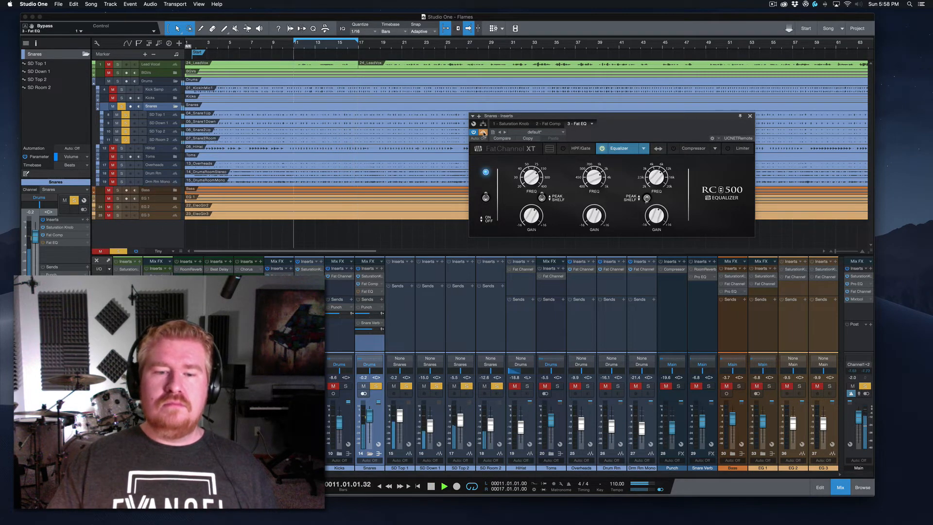
click(483, 133)
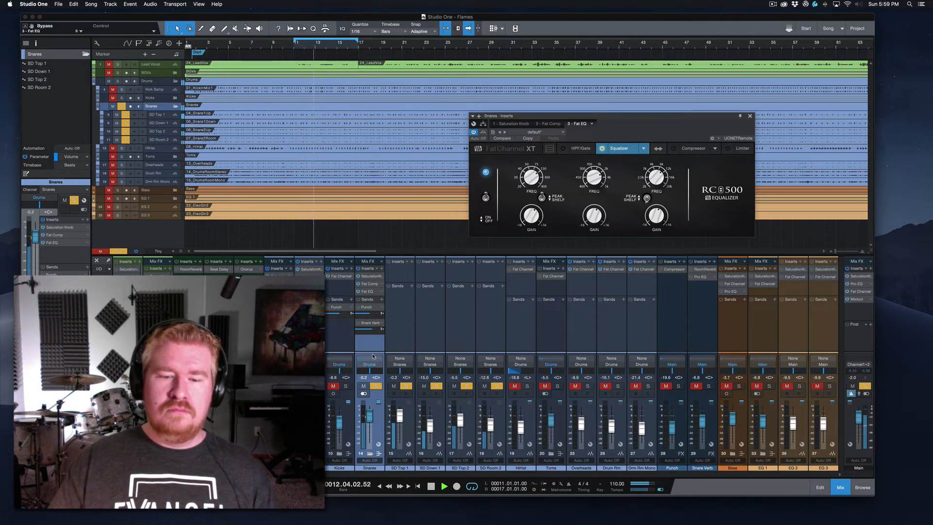
key(space)
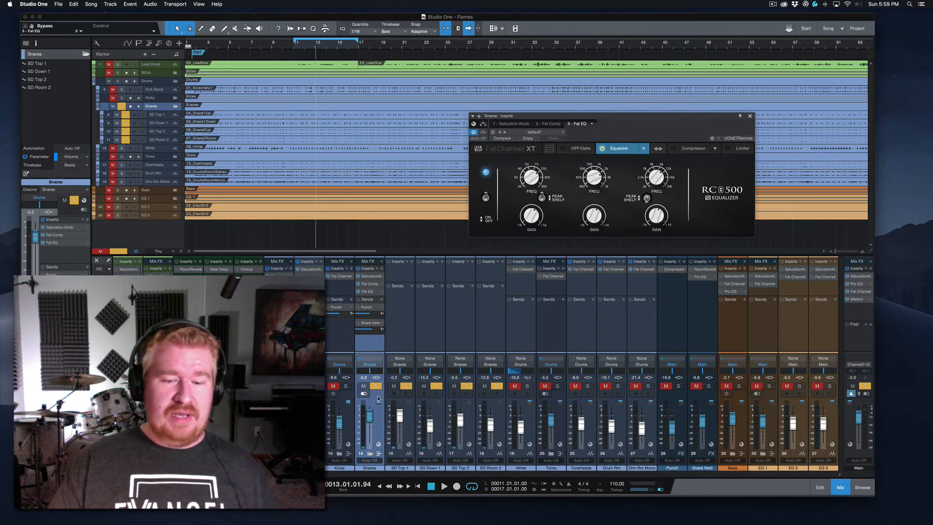
Step: Collapse the Snares bus's tracks, turn off its solo, and select the HiHat channel
click(370, 454)
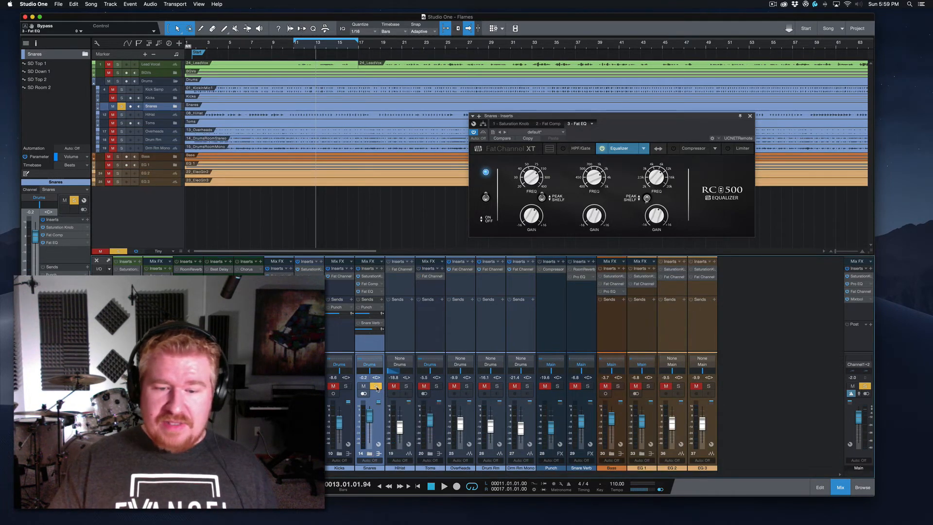
click(376, 386)
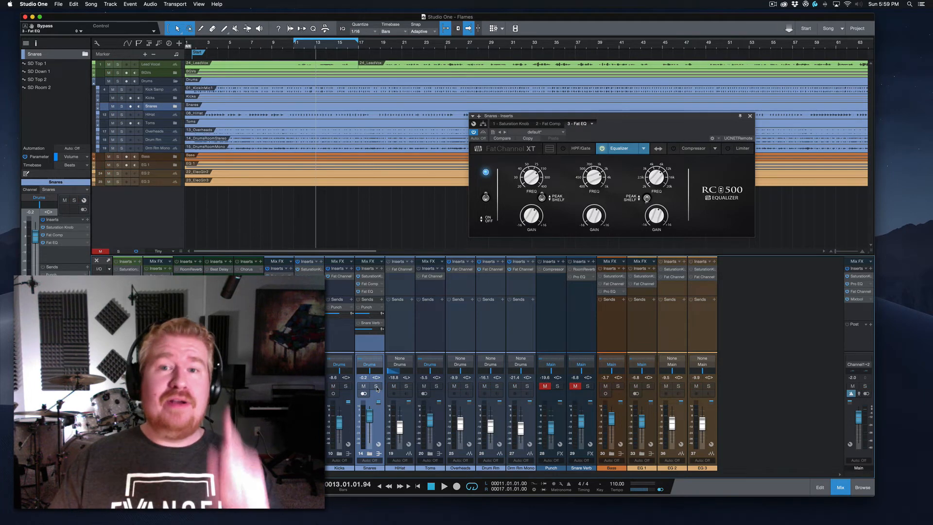
click(398, 386)
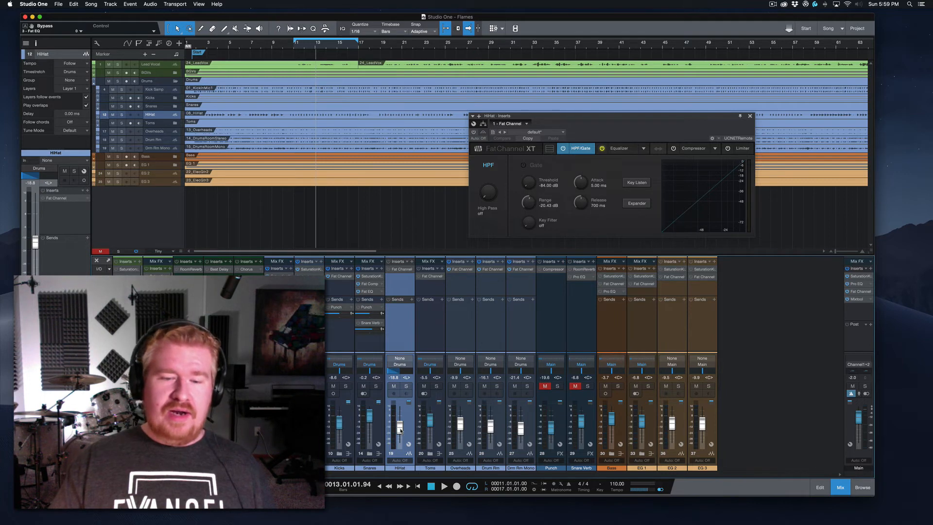
Step: Try the HiHat at about -1.3 dB, audition it soloed from bar 11, and return its level to -18.8 dB
drag(401, 427, 402, 417)
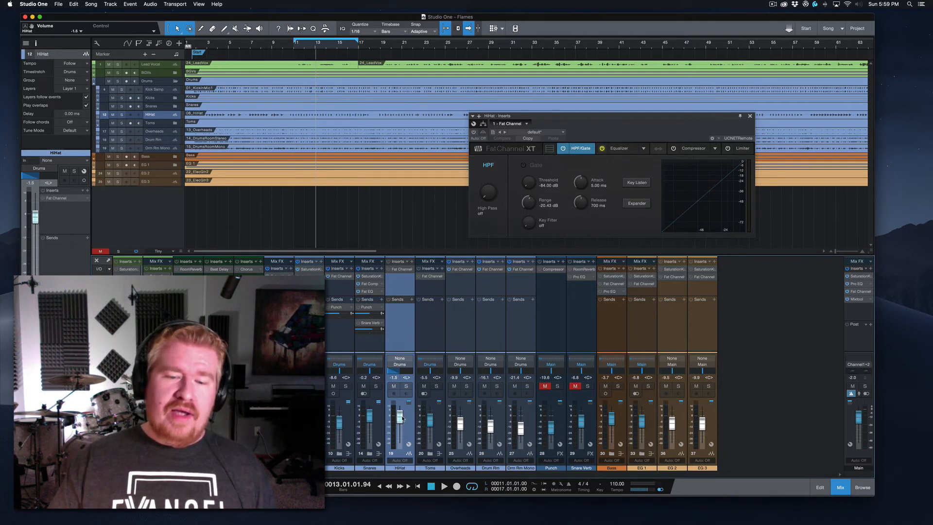
click(293, 44)
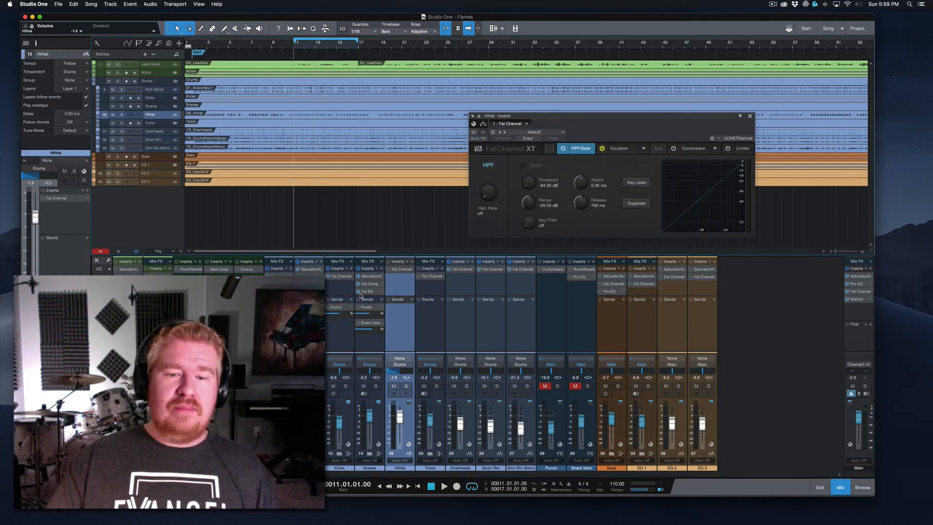
click(405, 386)
key(space)
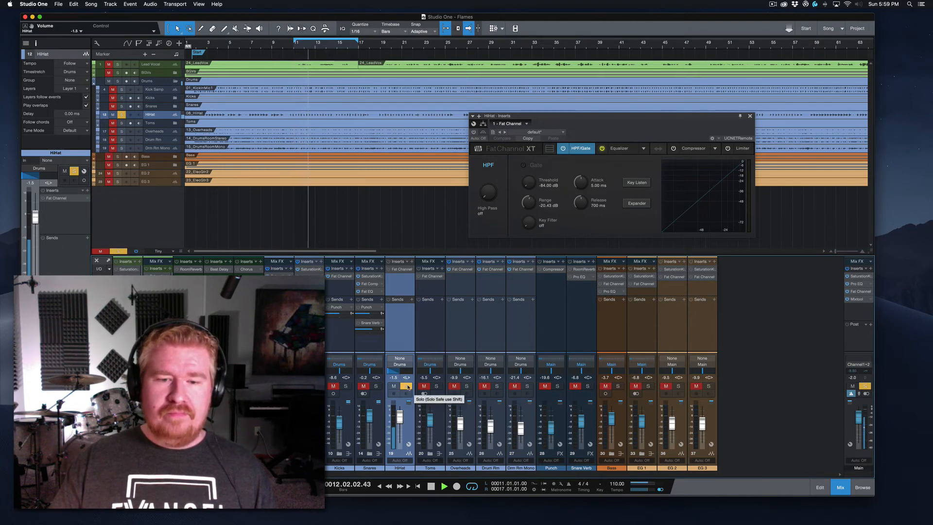
key(space)
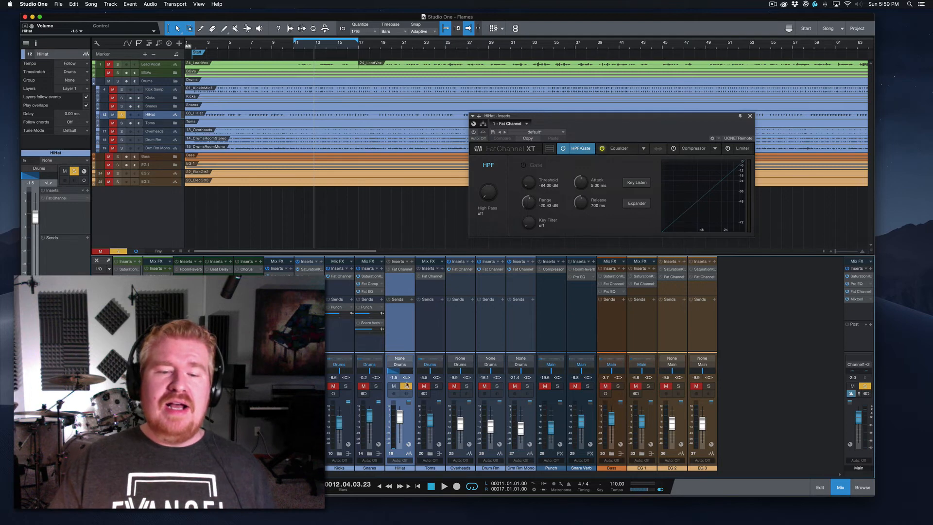
click(406, 386)
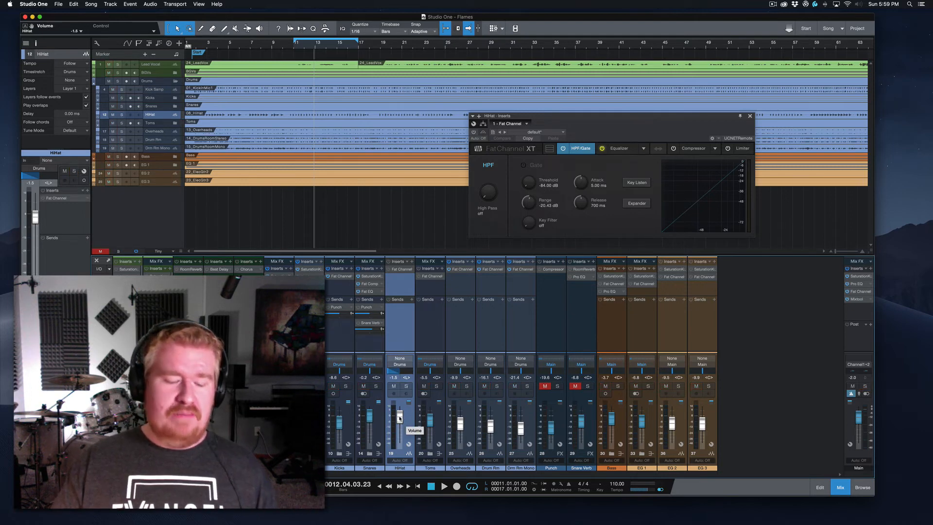
drag(400, 418, 400, 429)
Step: Solo the whole Drums bus, play from bar 11, and set the HiHat level to -16.1 dB within the mix
click(295, 46)
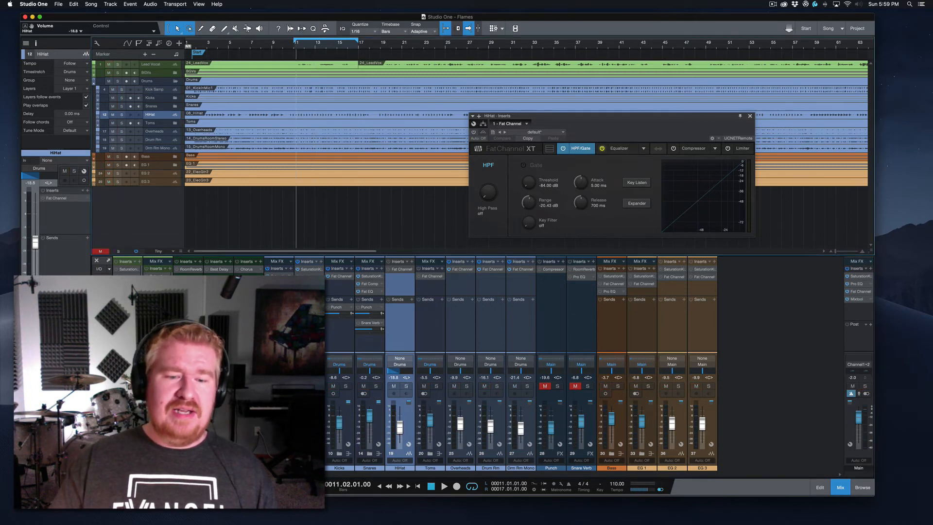
click(286, 386)
key(space)
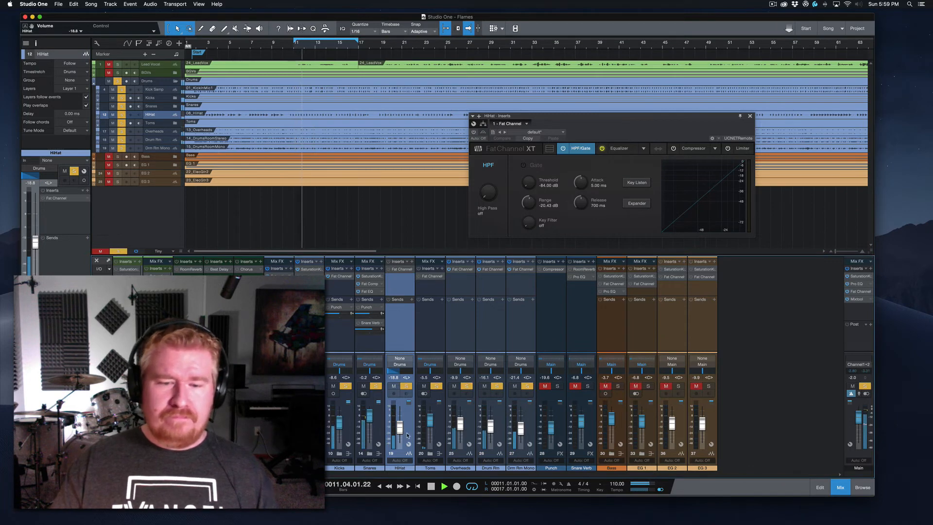
drag(400, 429, 400, 427)
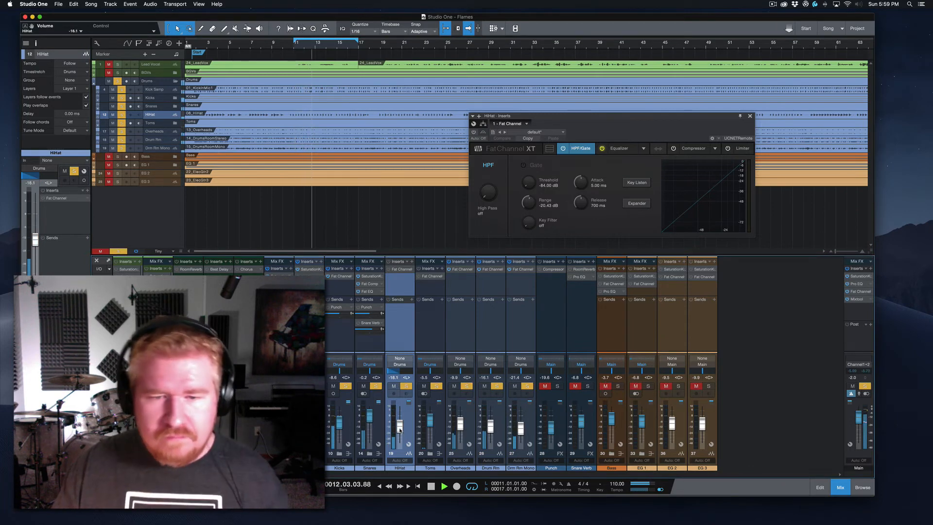
key(space)
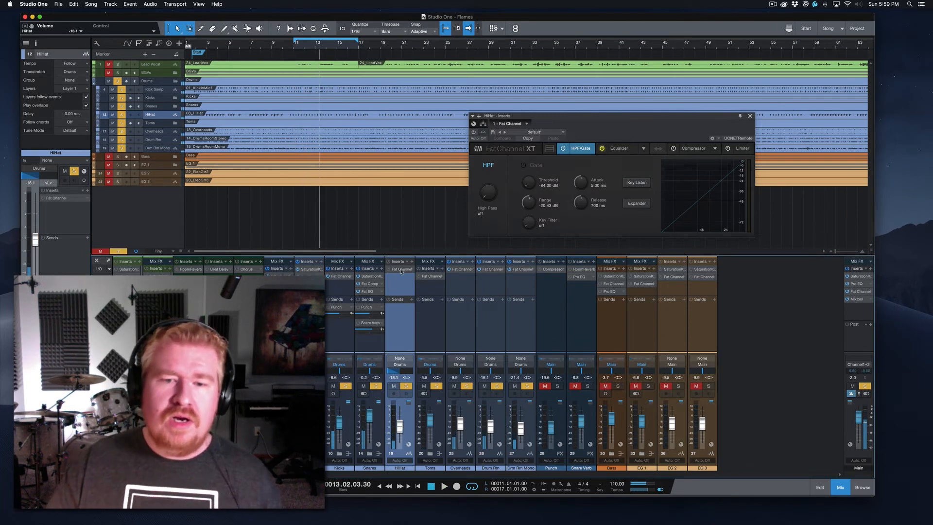
Step: Examine the HPF/Gate and VT1 Equalizer sections of the HiHat's Fat Channel
click(620, 148)
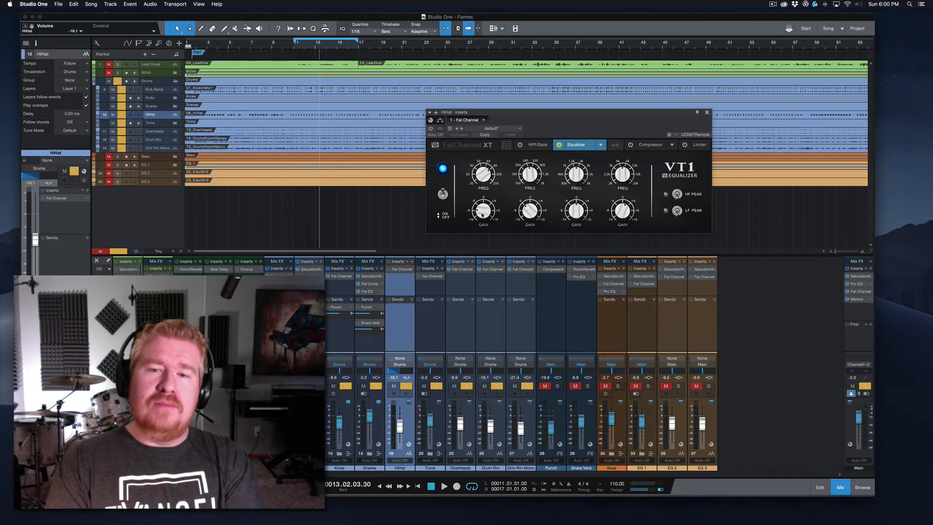
click(537, 144)
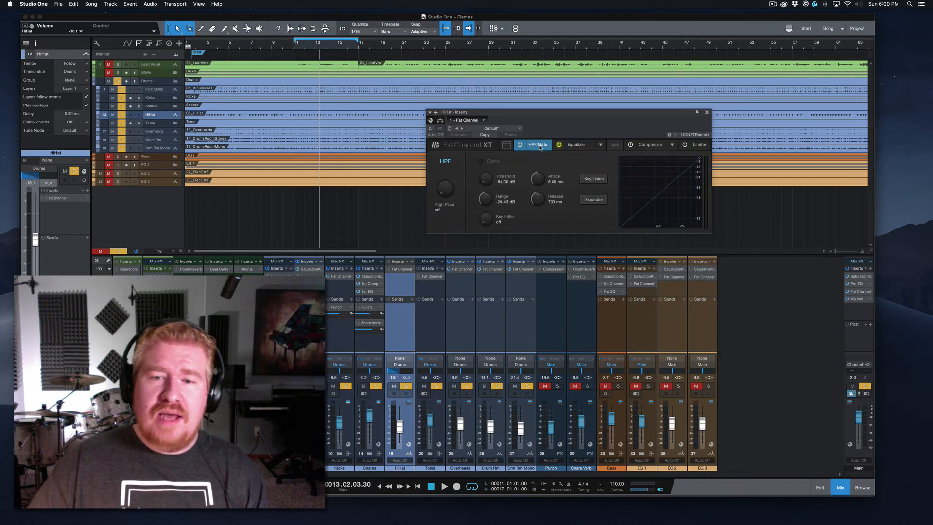
click(582, 147)
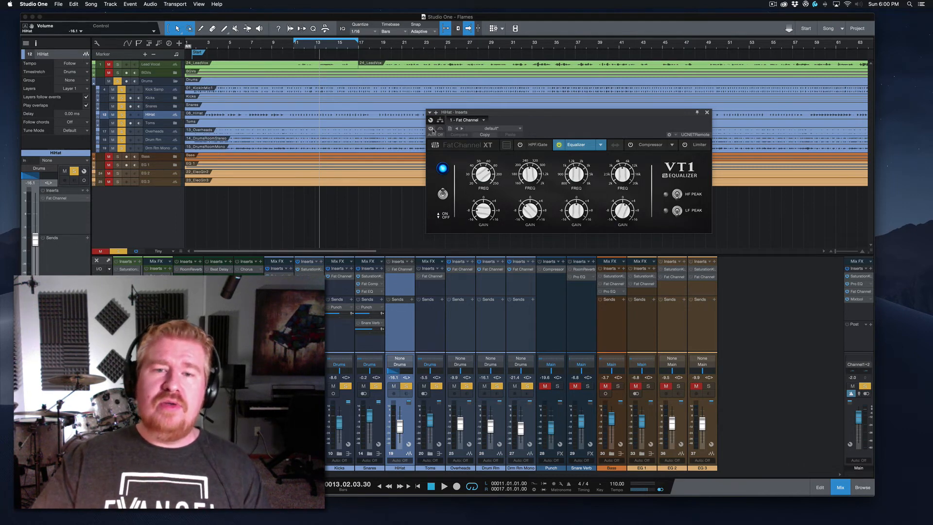
Step: Solo the HiHat during playback, raise it to +0.2 dB, and compare its sound with the Fat Channel on and off
key(space)
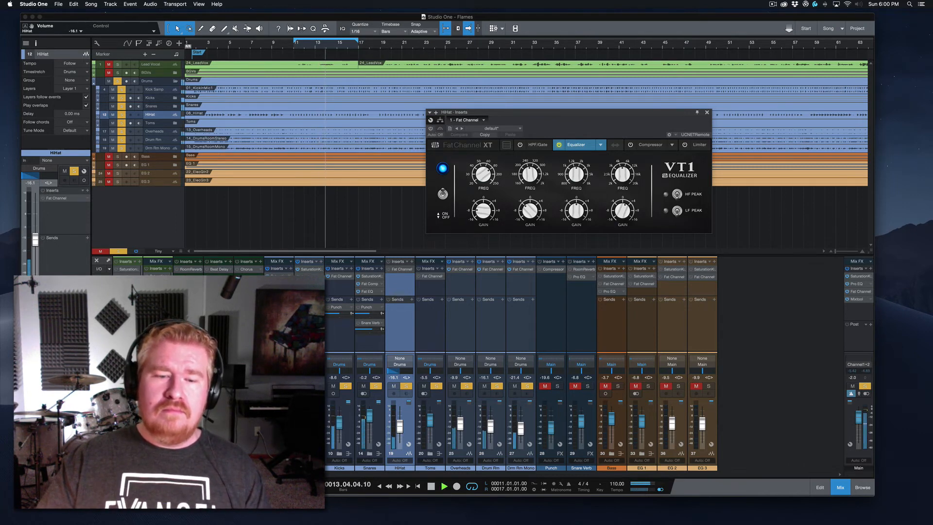
click(406, 386)
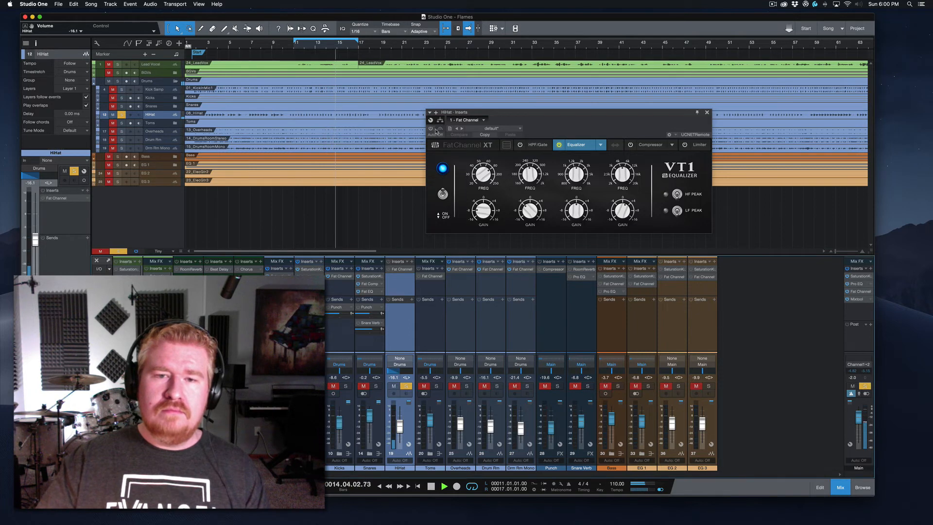
click(431, 129)
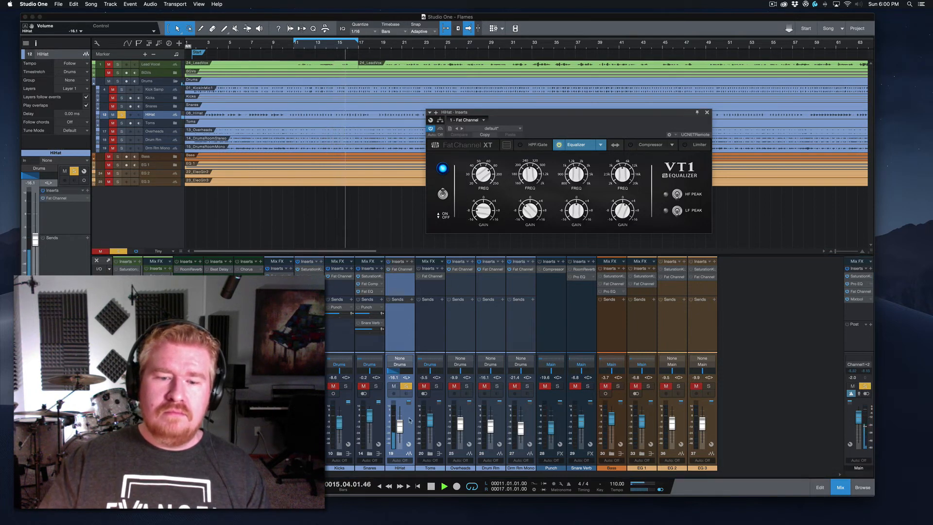
drag(398, 434, 398, 424)
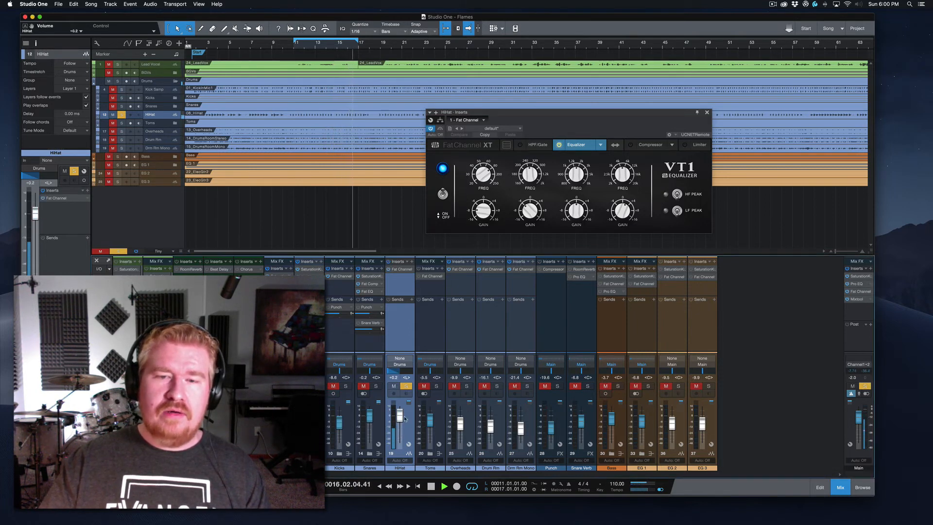
click(431, 129)
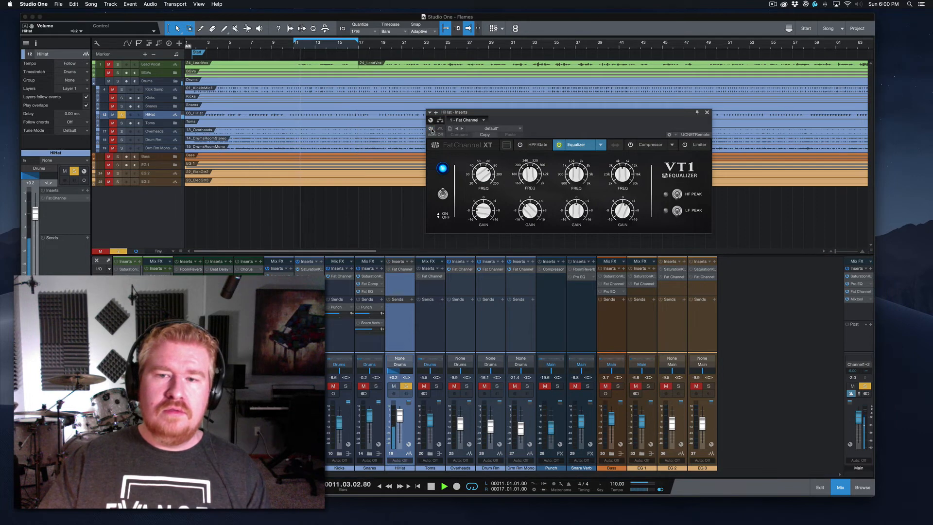
click(431, 128)
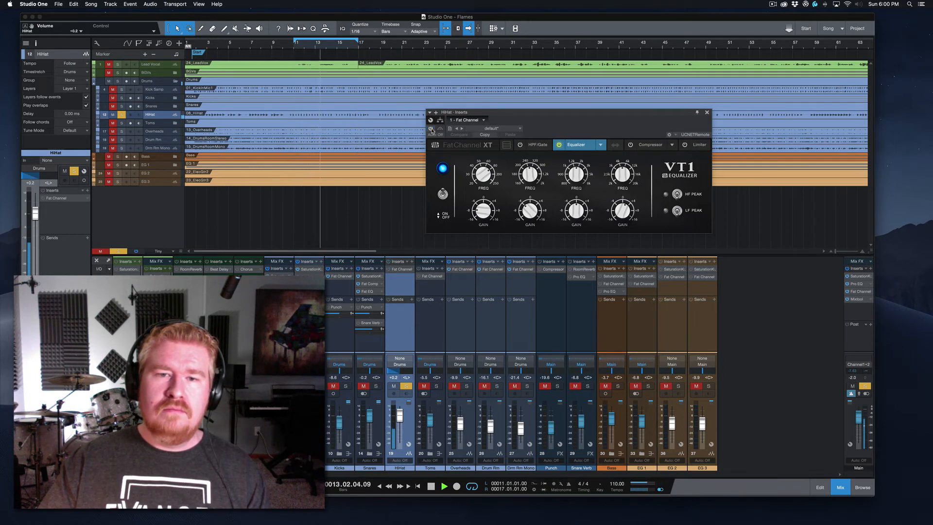
click(431, 129)
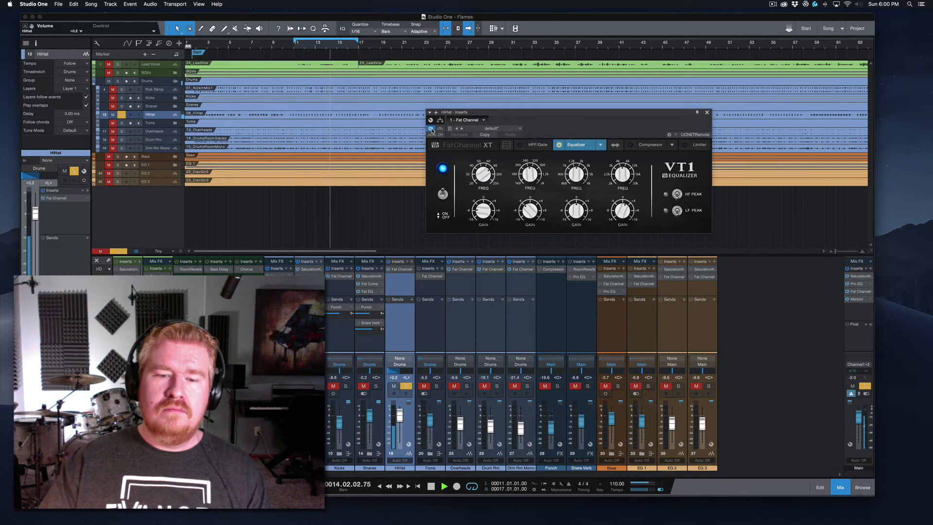
key(space)
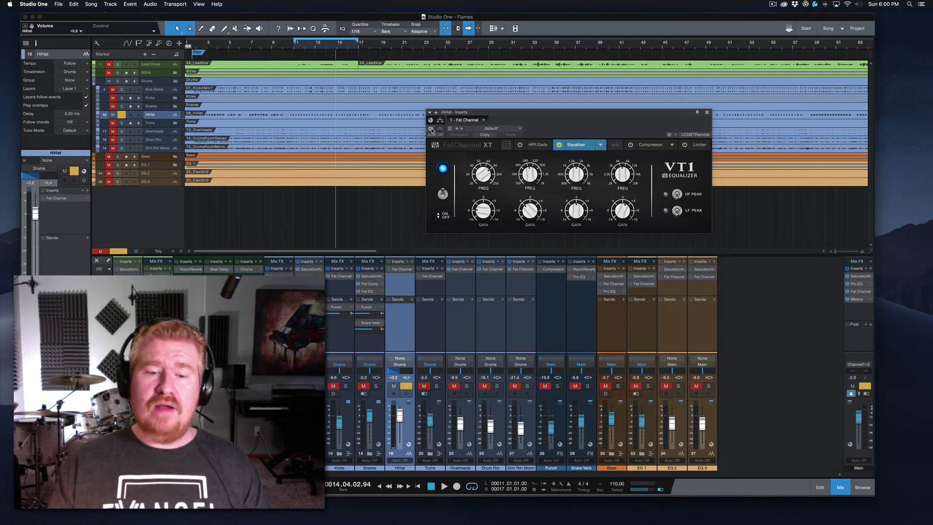
Step: Undo the HiHat's last level and plug-in bypass changes, and turn off its solo
key(super+z)
key(super+z)
key(super+z)
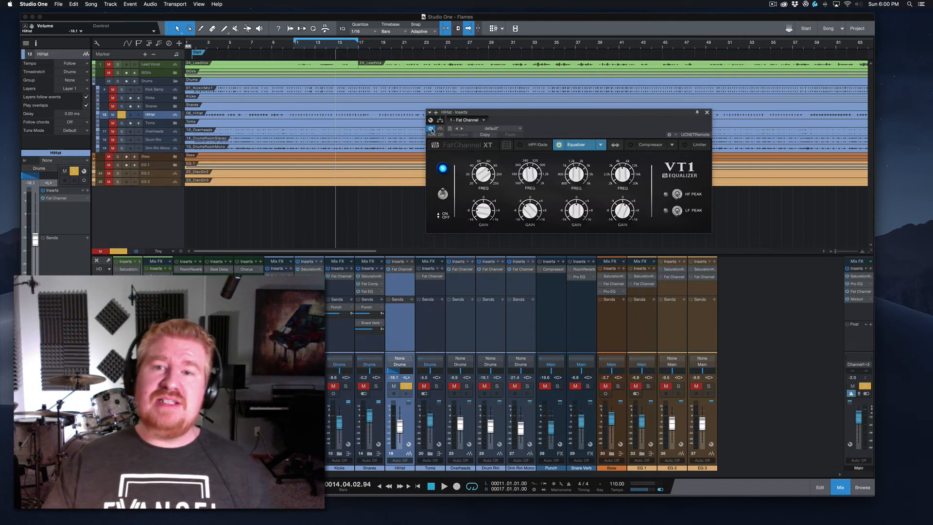
click(406, 387)
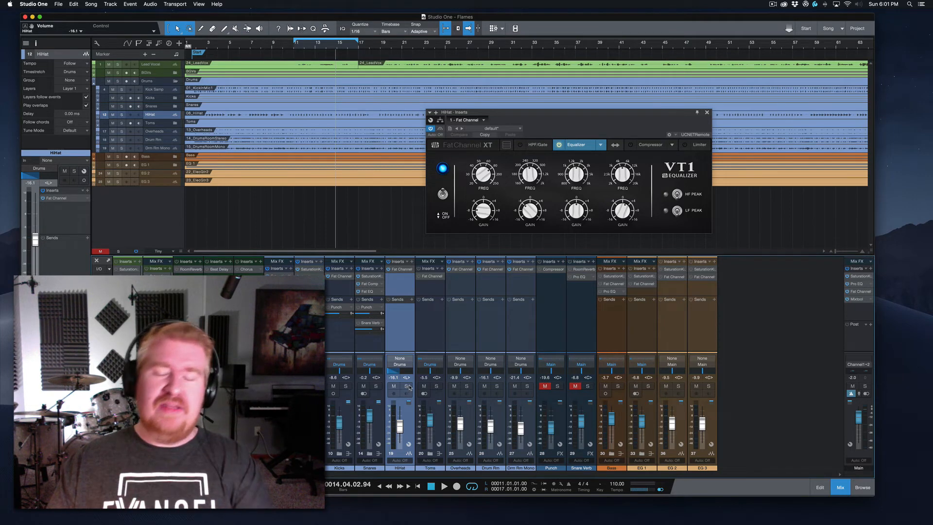
Step: Select the Toms bus, close its Fat Channel window, and expand the bus's individual tom tracks
click(439, 311)
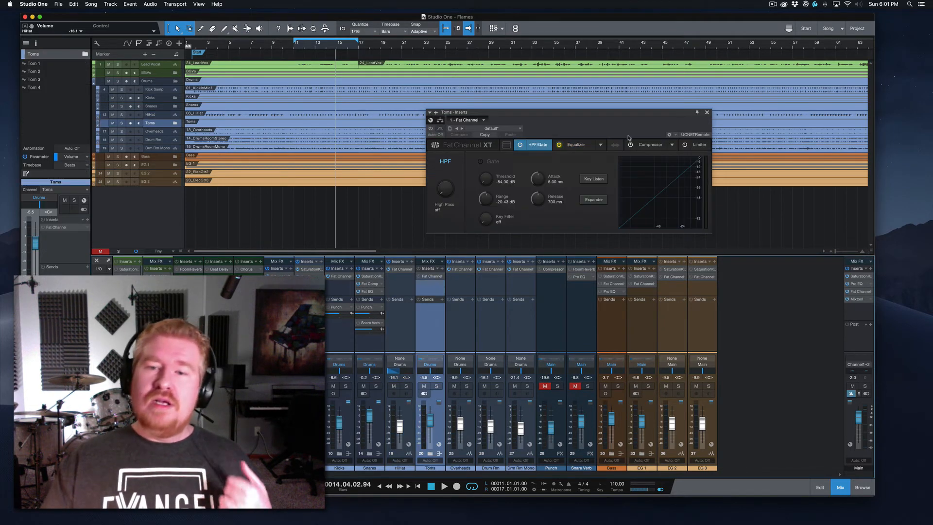
drag(665, 115, 680, 111)
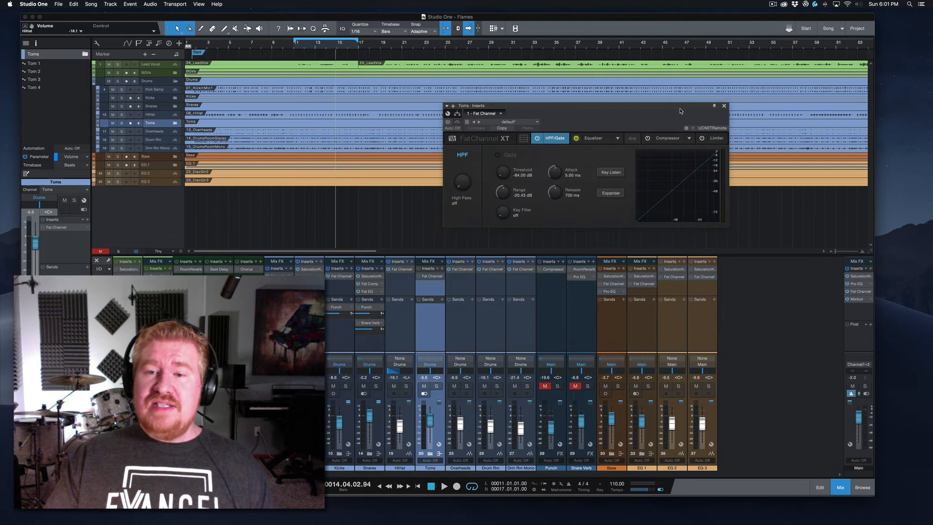
click(724, 107)
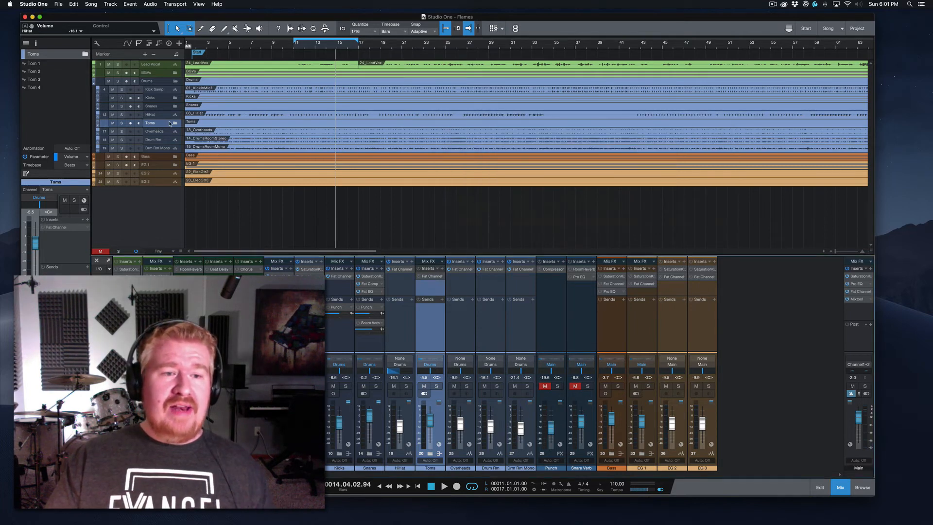
click(174, 123)
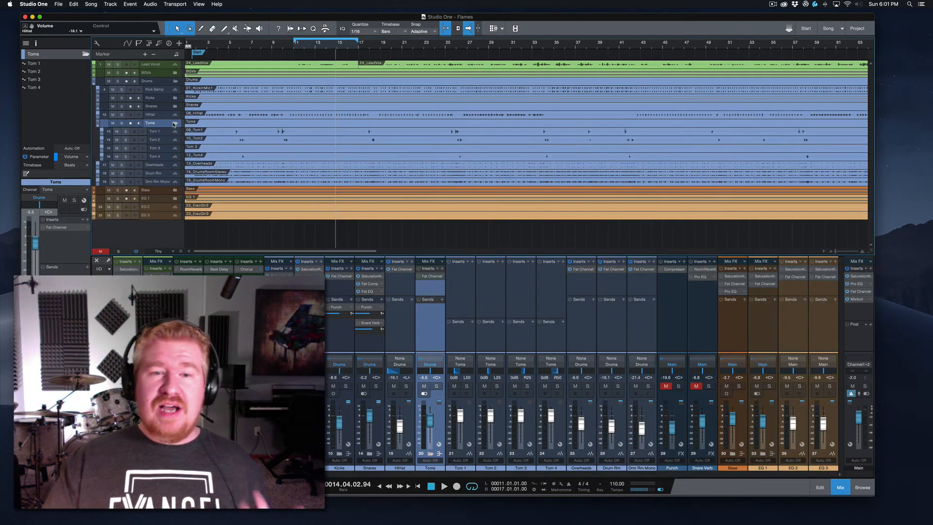
Step: Set the loop range from bar 25 to 26.04 and audition the tom fill there with the Drums bus soloed
click(445, 43)
drag(452, 38, 466, 39)
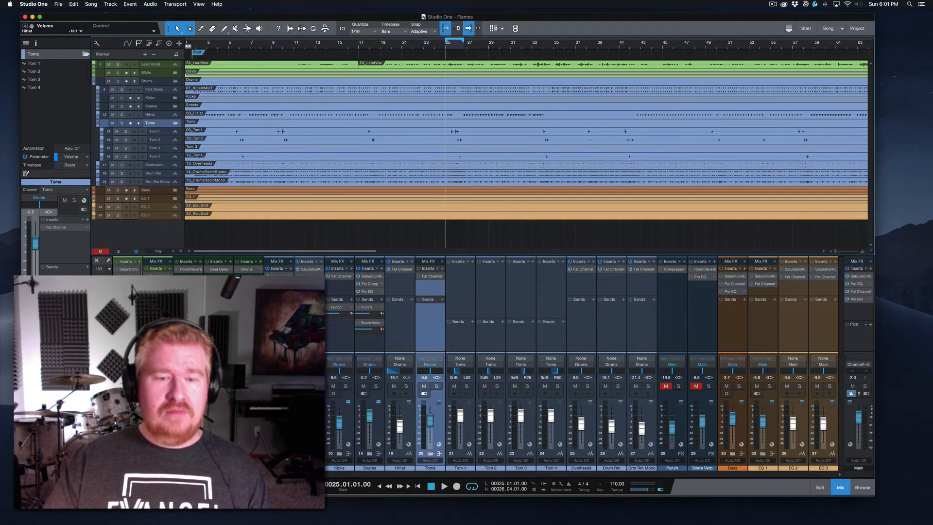
click(117, 81)
key(space)
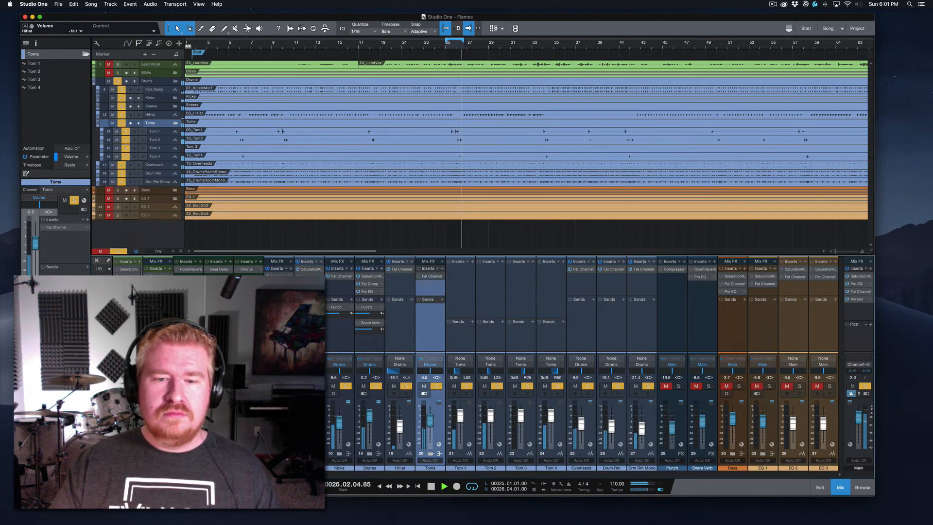
key(space)
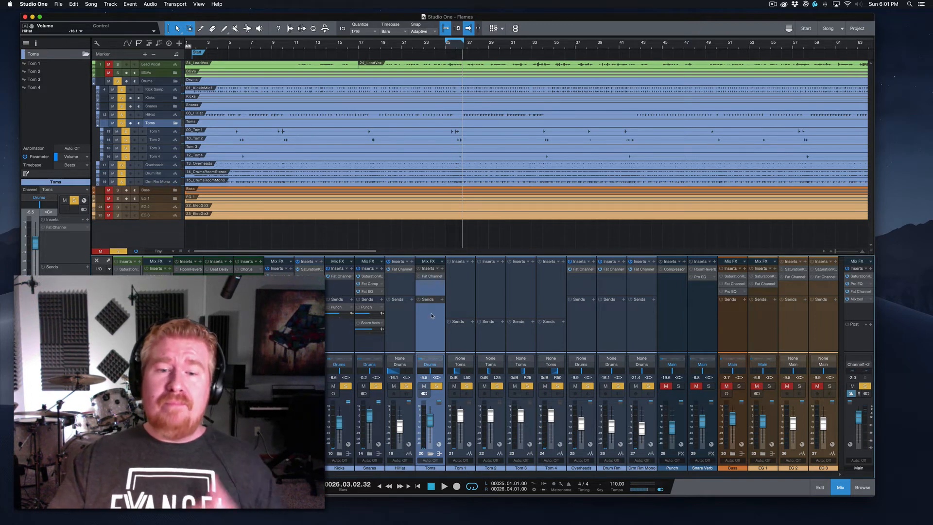
Step: Raise the Toms bus level to -2.9 dB and replay the tom fill from bar 25
click(445, 46)
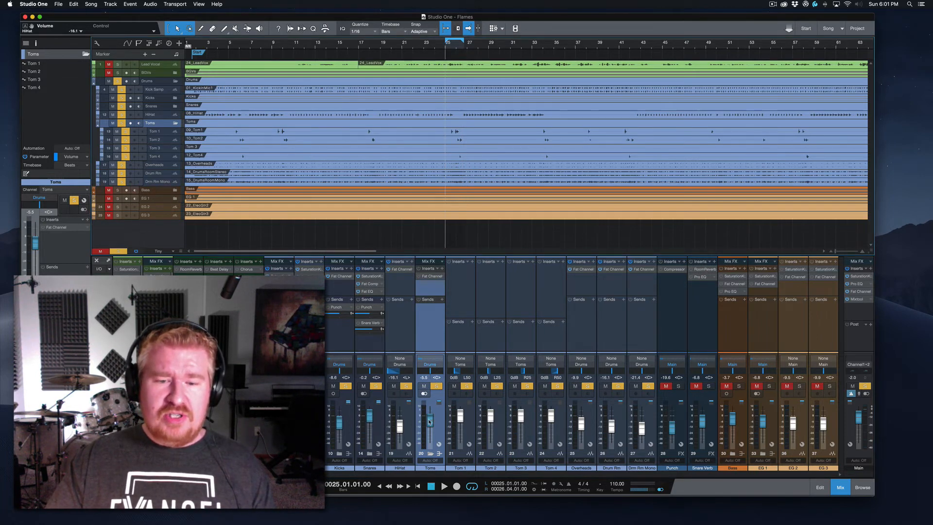
click(429, 418)
key(space)
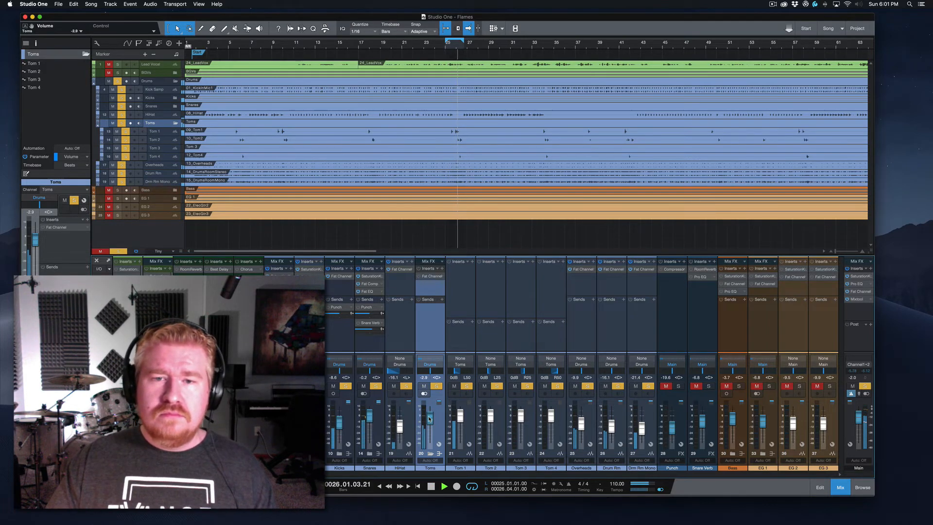
key(space)
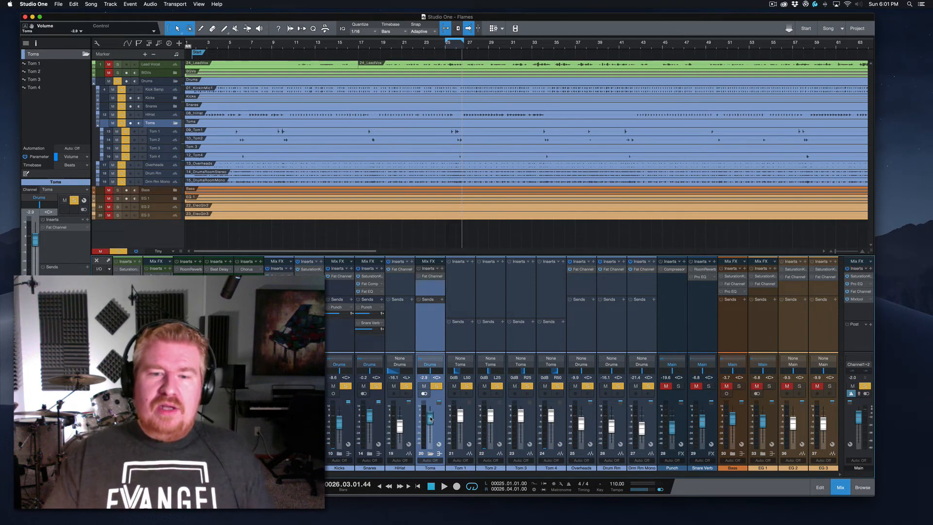
Step: Show the RC500 Equalizer in the Toms bus's Fat Channel, compare it bypassed and active from bar 25, and leave it active
click(432, 276)
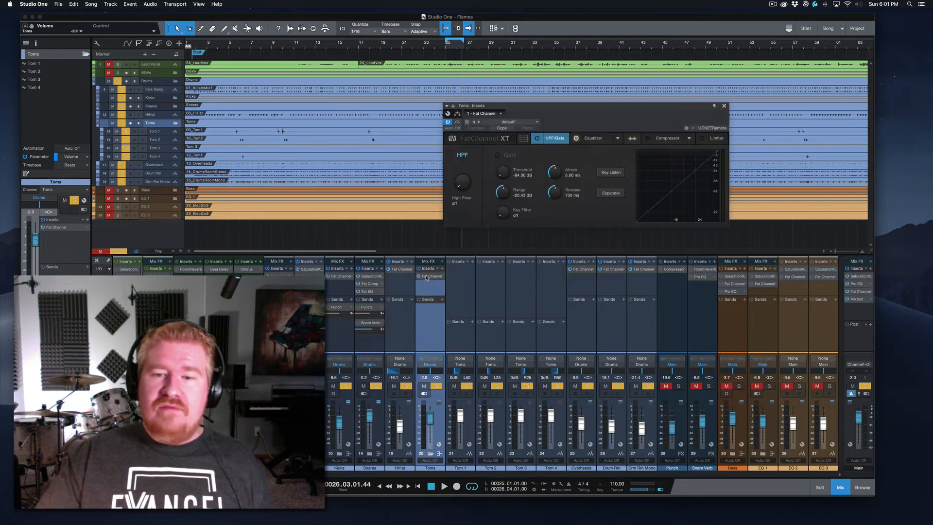
click(597, 139)
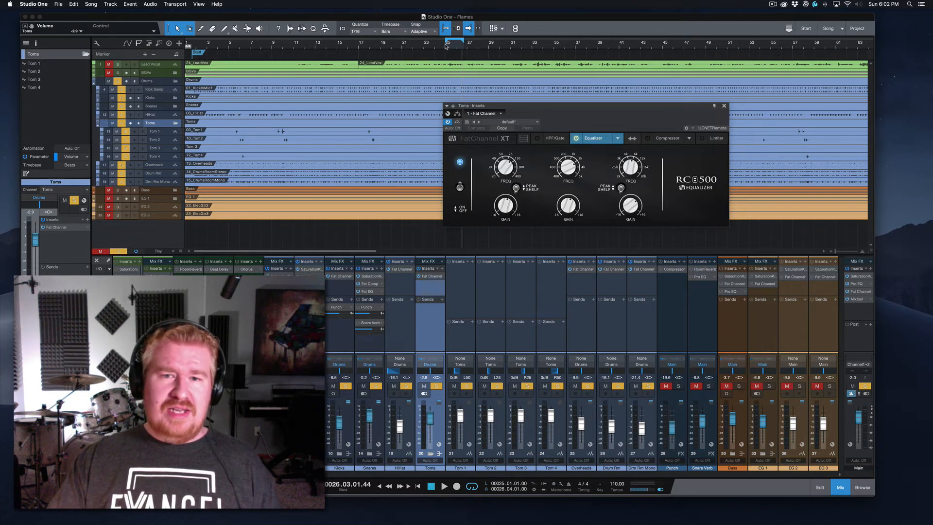
click(445, 46)
click(419, 276)
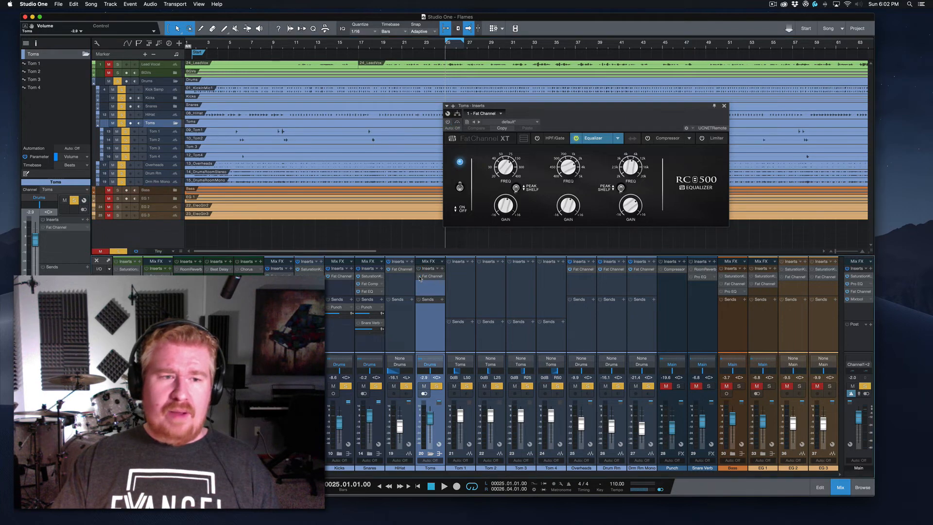
key(space)
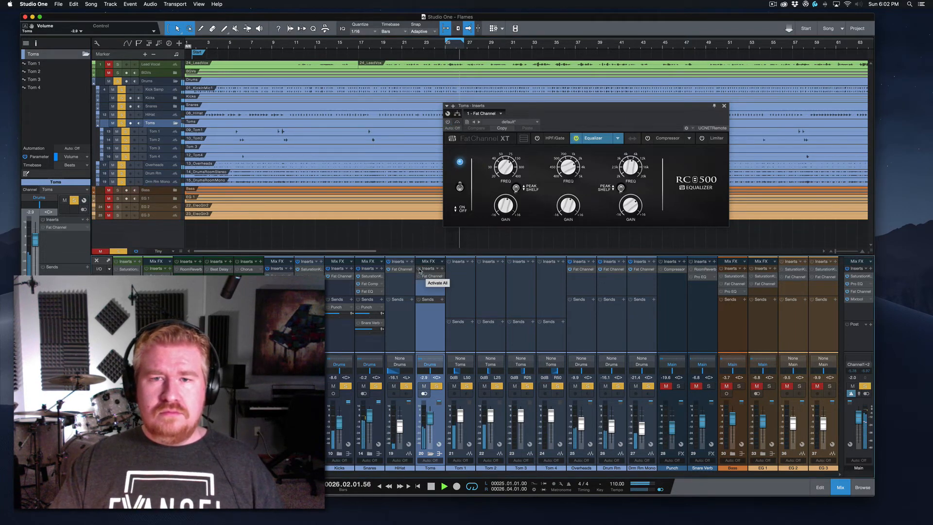
click(419, 270)
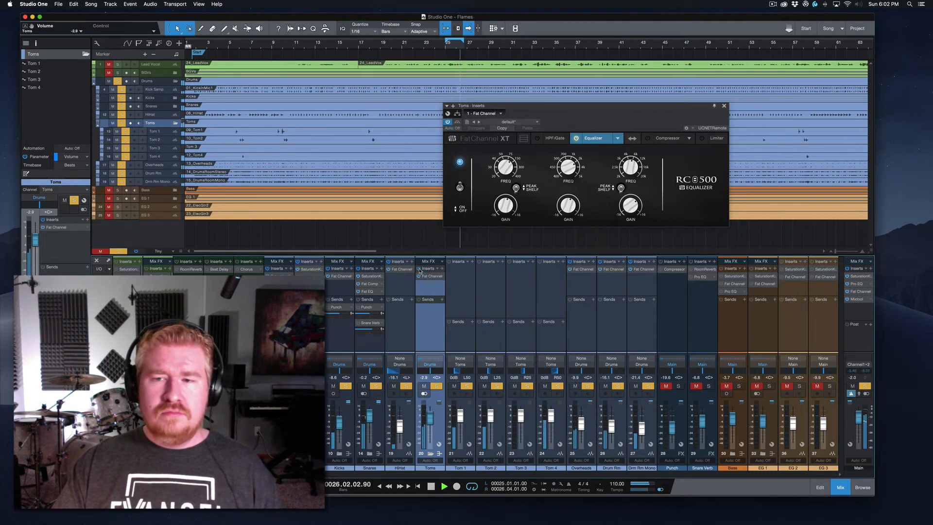
key(space)
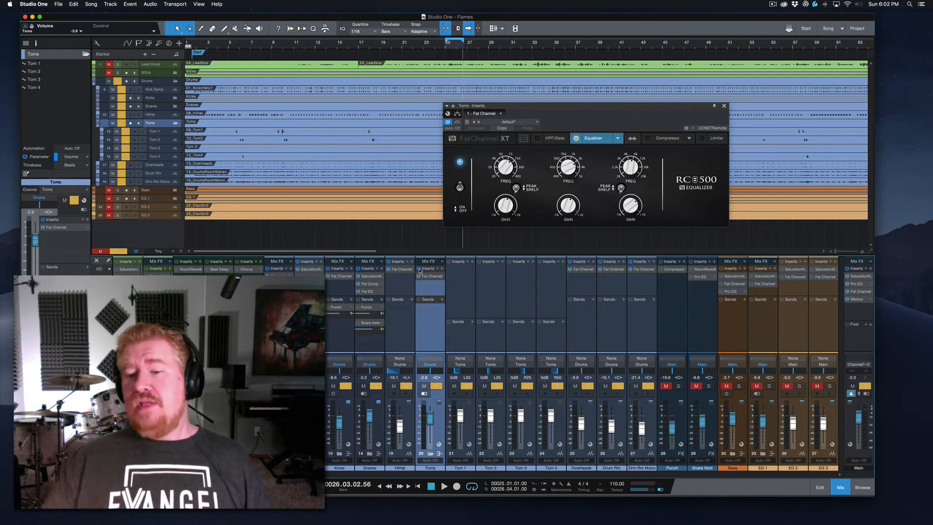
Step: Close the Toms Fat Channel window, clear the Drums solo, and collapse the Toms bus's tracks
click(724, 106)
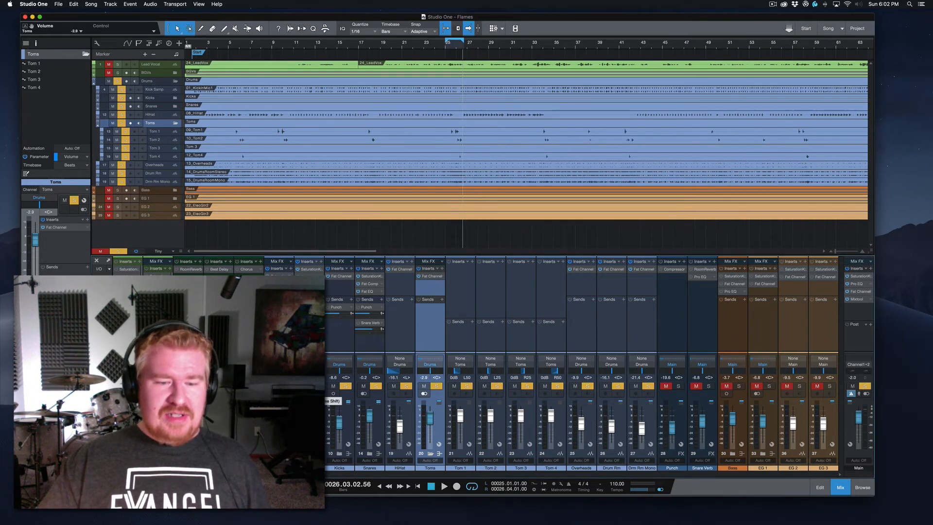
click(285, 386)
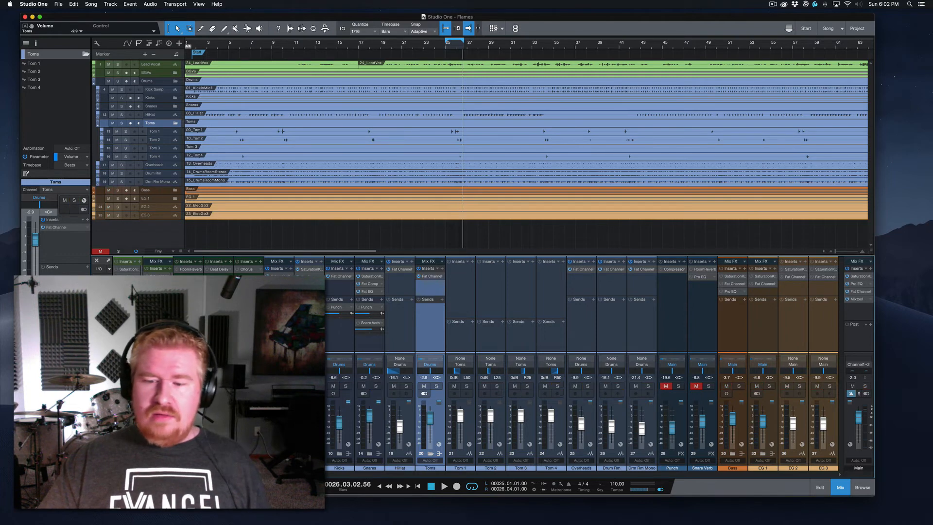
click(431, 453)
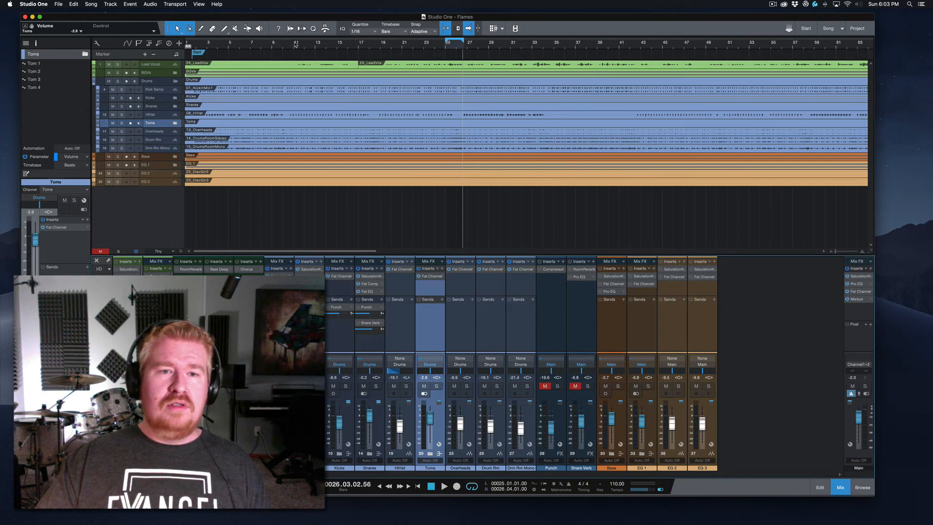
Step: Play the full mix from around bar 33 and lower the Toms bus level to -3.7 dB
click(532, 44)
key(space)
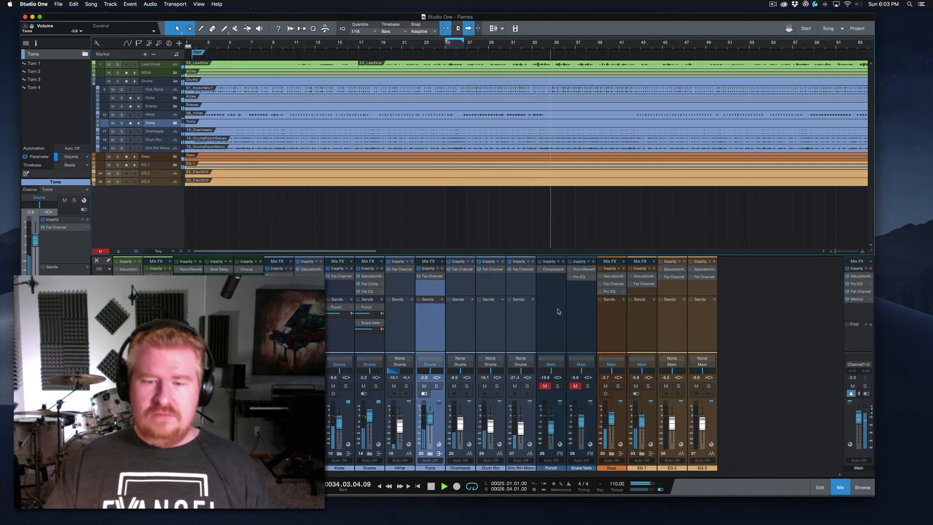
drag(428, 420, 429, 421)
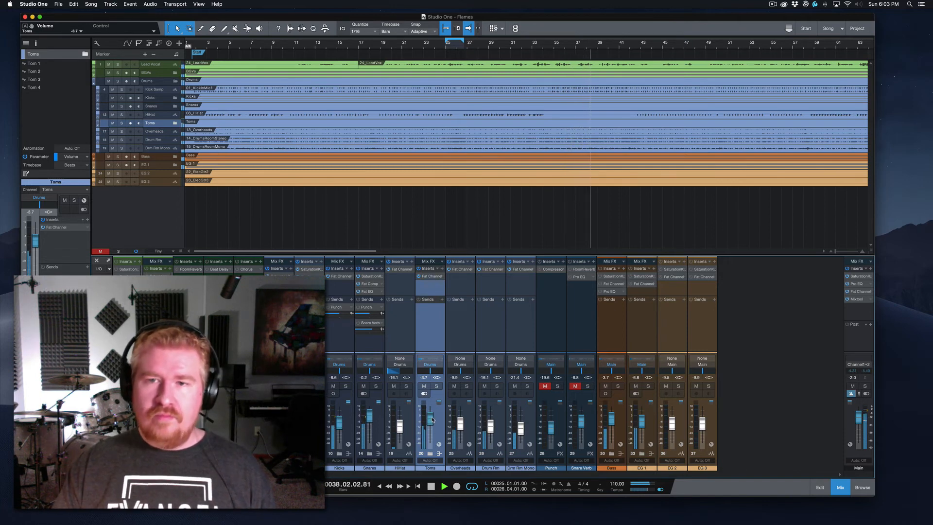
key(space)
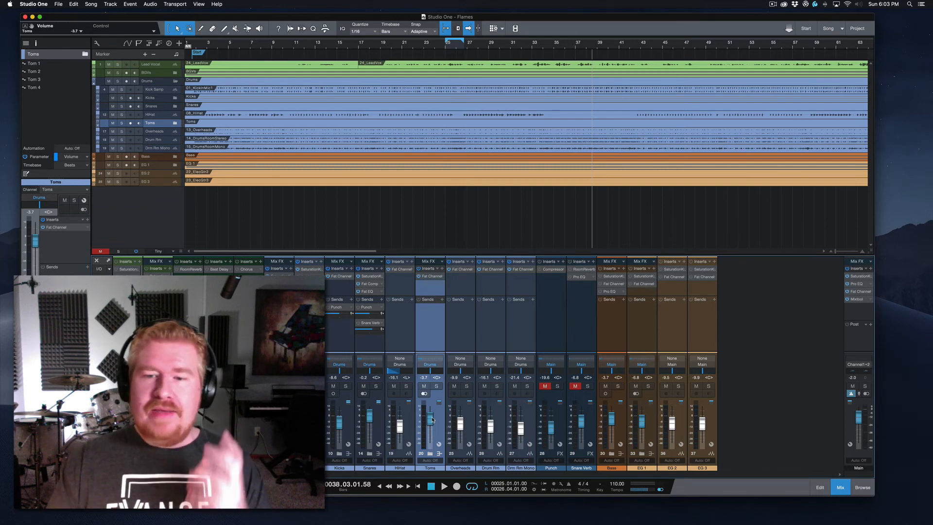
Step: Enable the Snares bus's Snare Verb send, unmute the Snare Verb channel with its inserts active, and open its Room Reverb
scroll(460, 369, up, 5)
scroll(510, 369, up, 1)
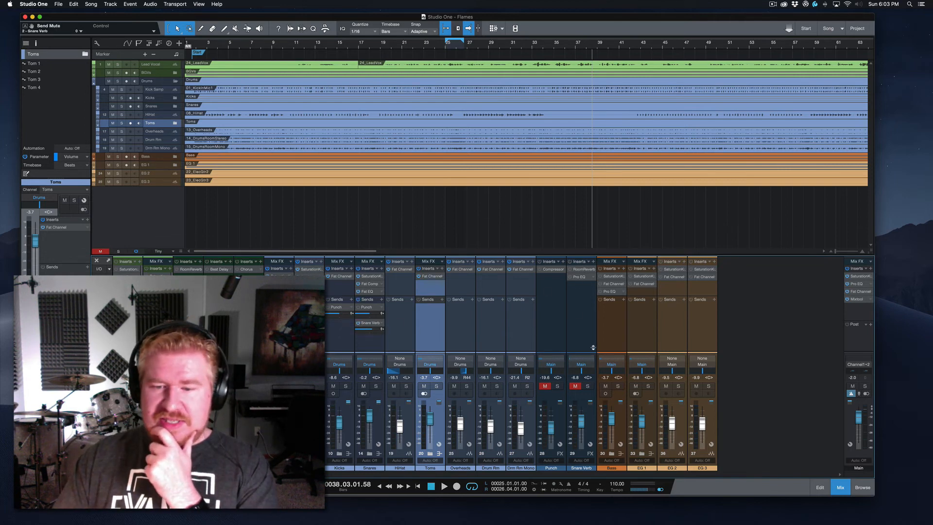
click(588, 320)
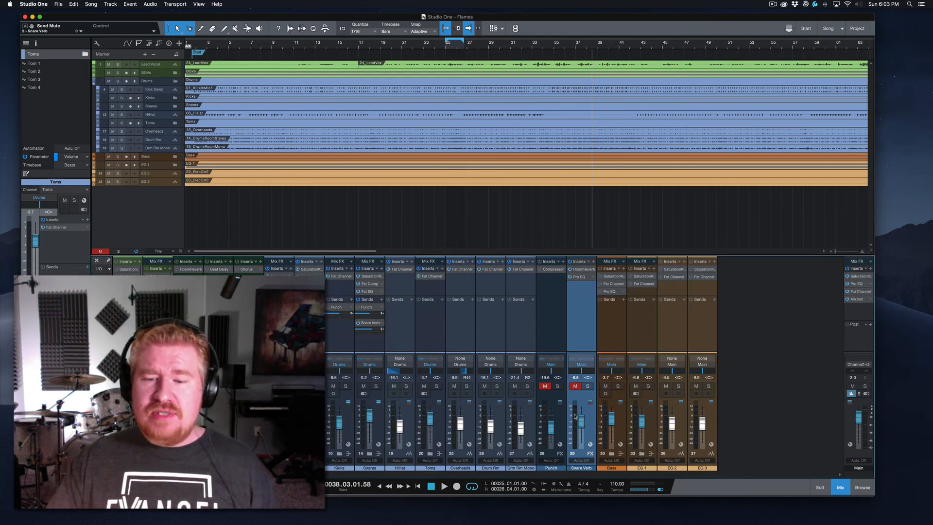
click(576, 386)
click(585, 270)
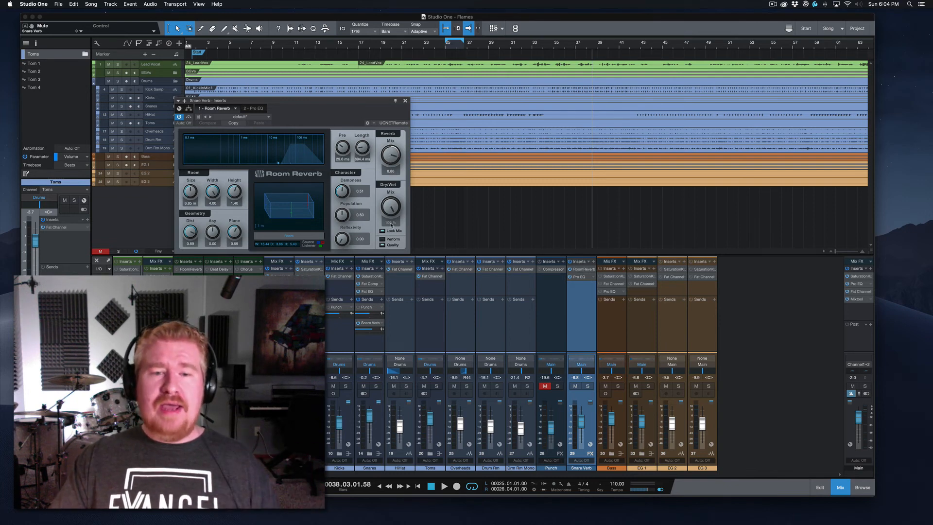
Step: Solo the Snare Verb channel and play it from around bar 13 with its Pro EQ bypassed
click(446, 47)
click(324, 46)
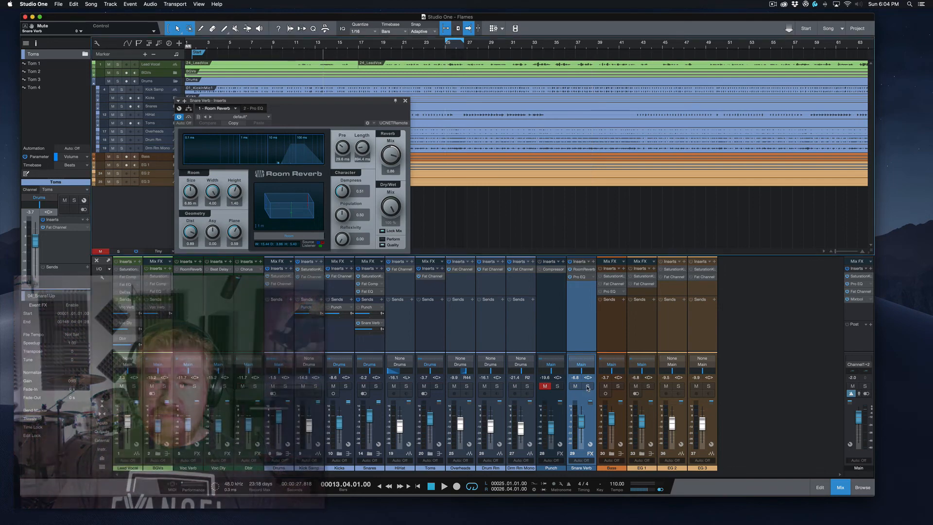
click(588, 386)
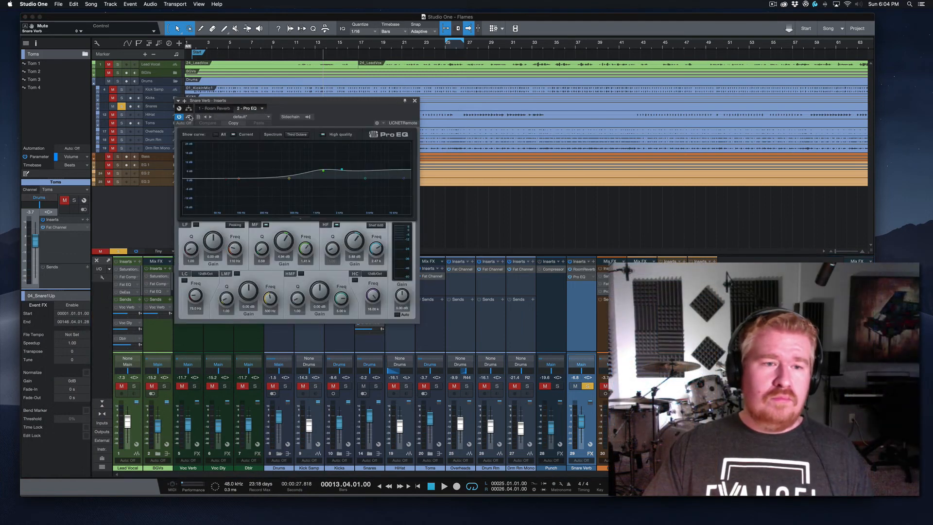
click(180, 117)
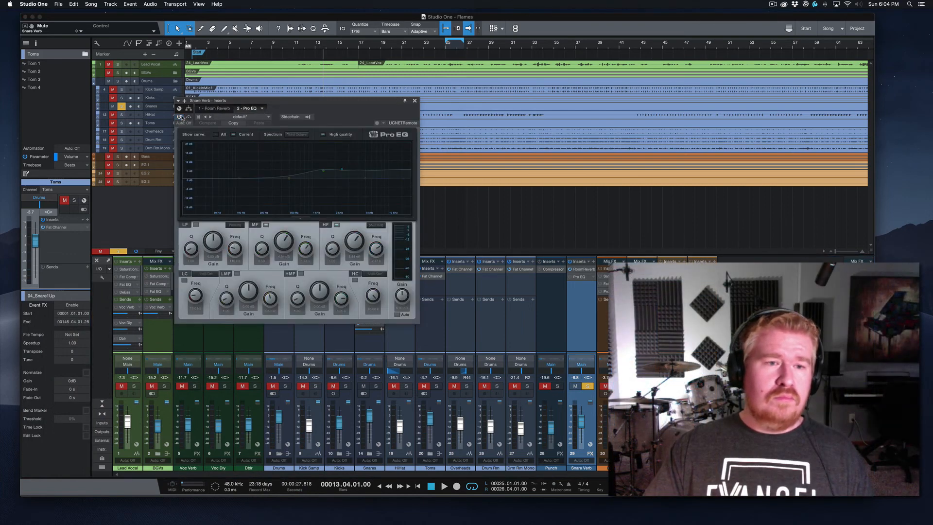
key(space)
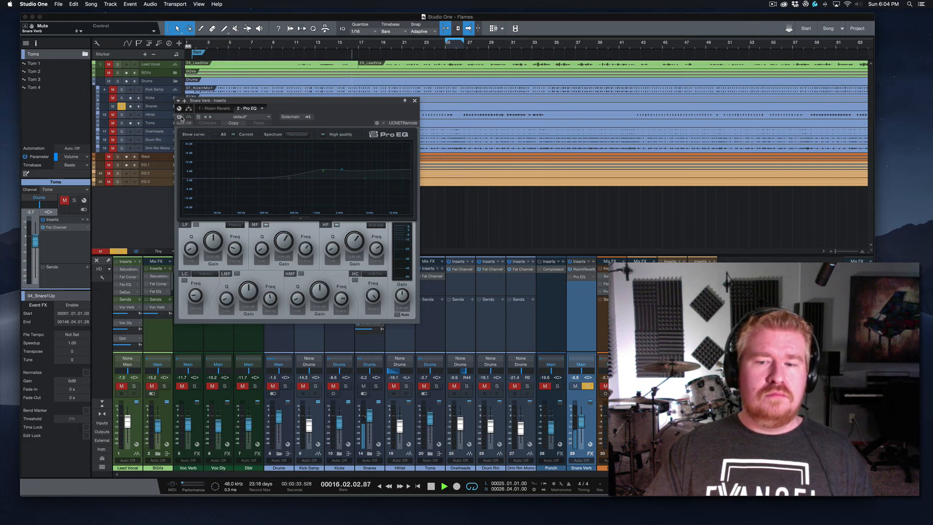
key(space)
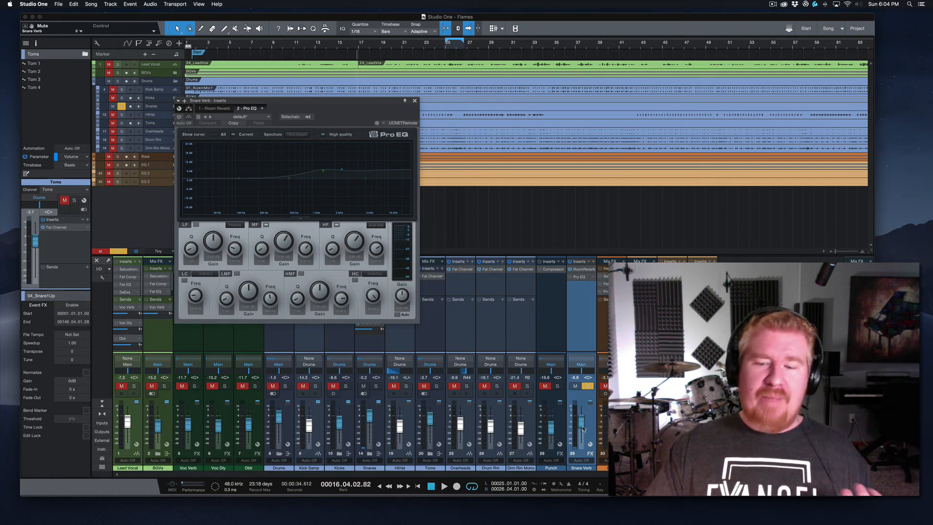
Step: Raise the soloed Snare Verb's level to -1.5 dB and compare its Pro EQ active and bypassed during playback
drag(582, 430, 582, 420)
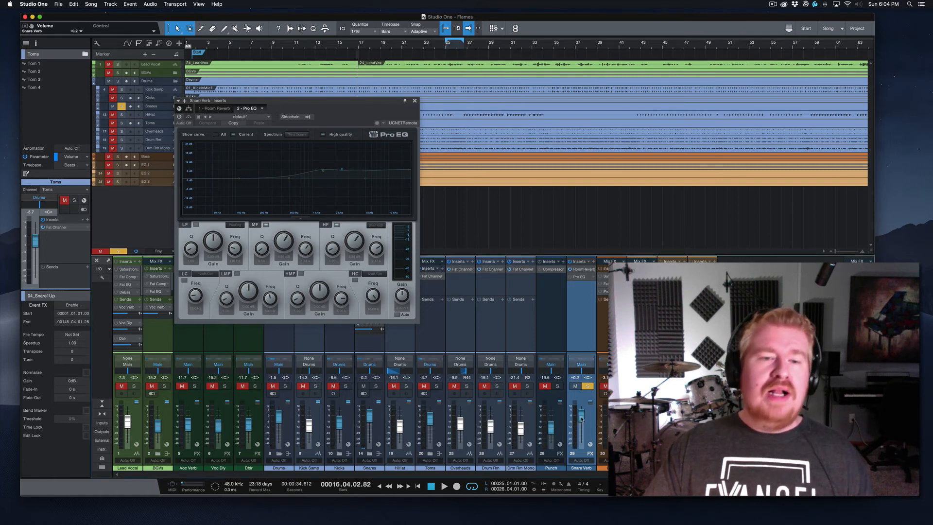
click(179, 117)
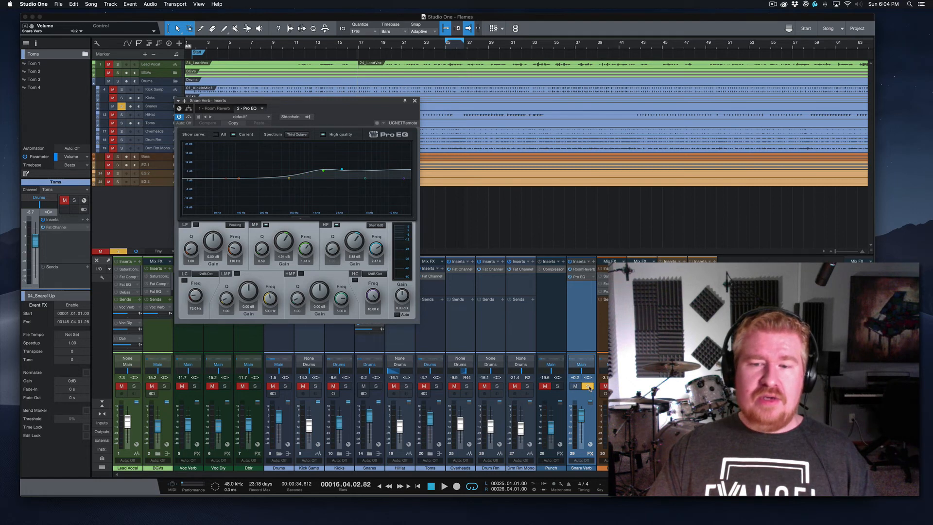
key(space)
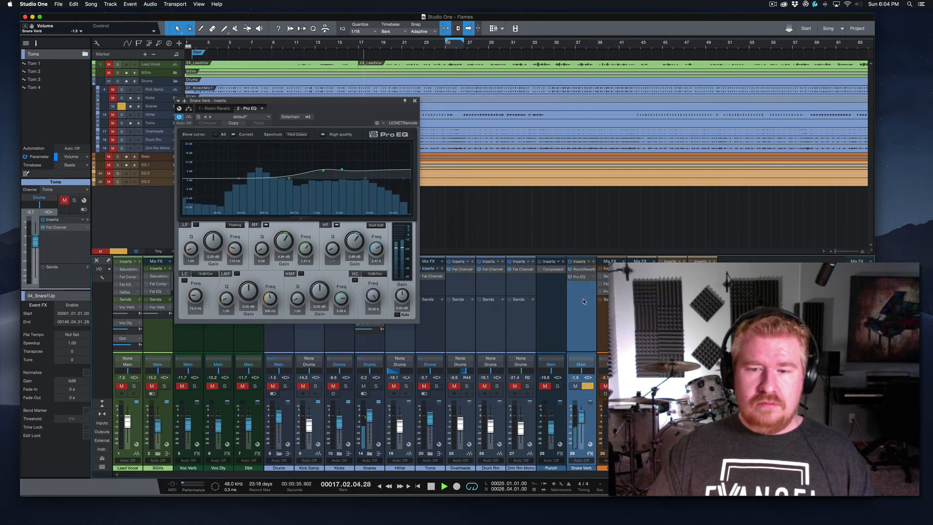
click(570, 276)
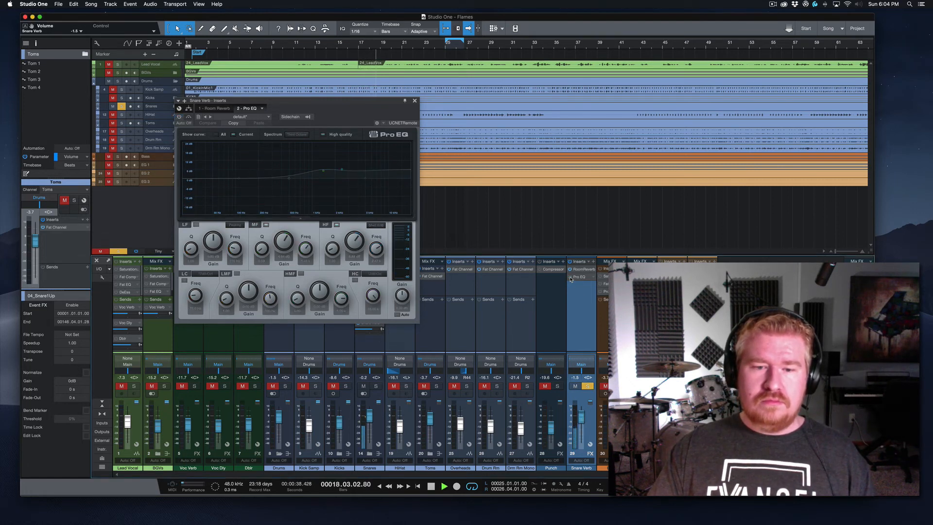
click(570, 276)
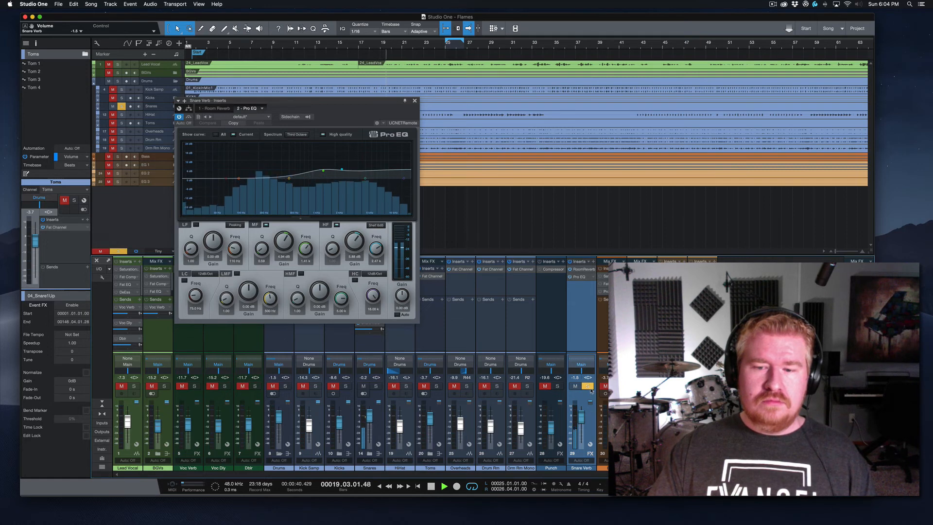
key(space)
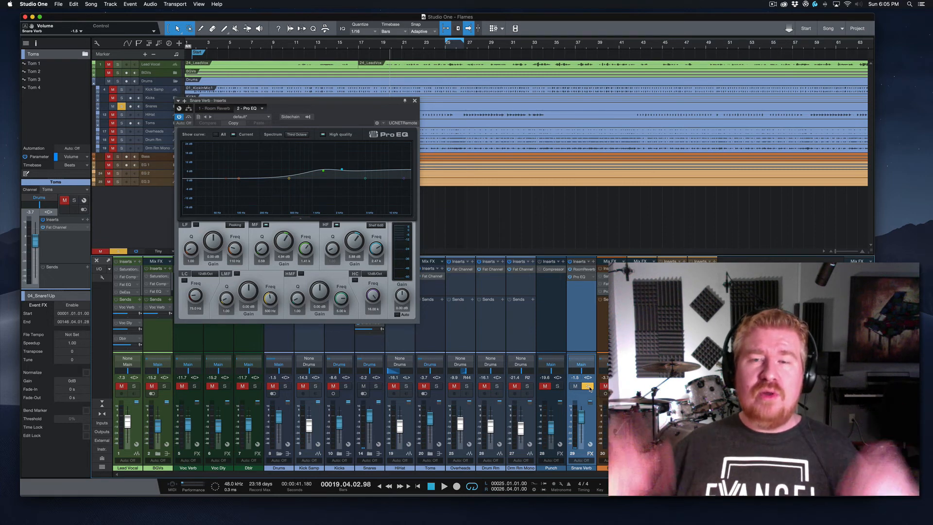
Step: Solo the Drums bus, undo the recent Snare Verb level and Pro EQ changes, and close the Snare Verb effect window
click(285, 387)
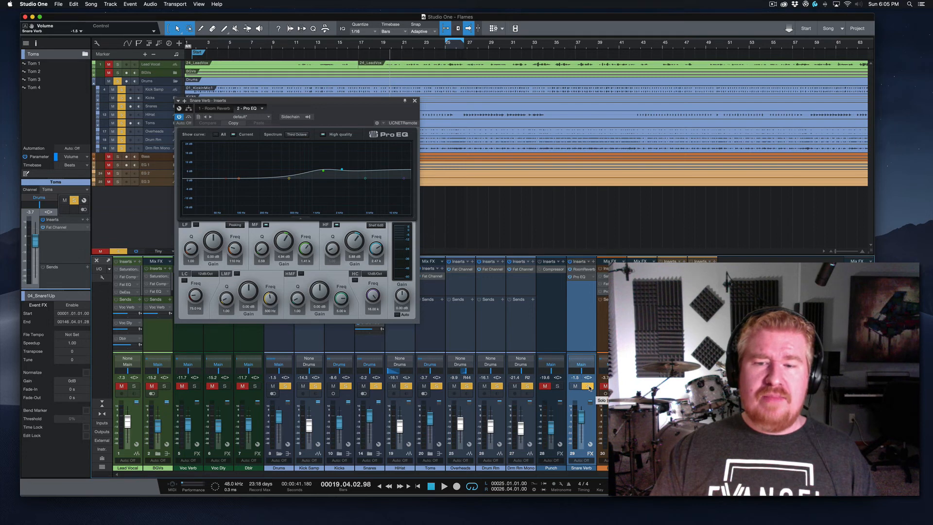
key(super+z)
key(super+z)
key(super+z)
key(super+z)
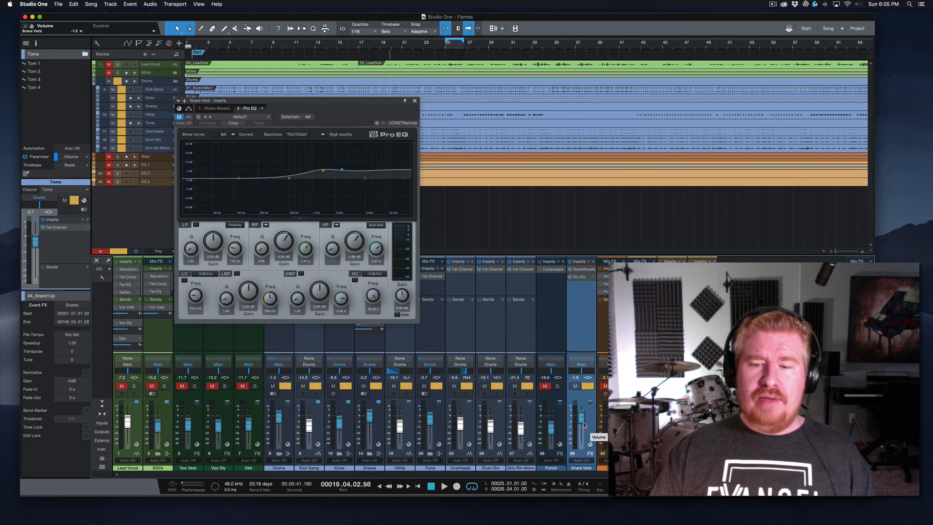
key(super+z)
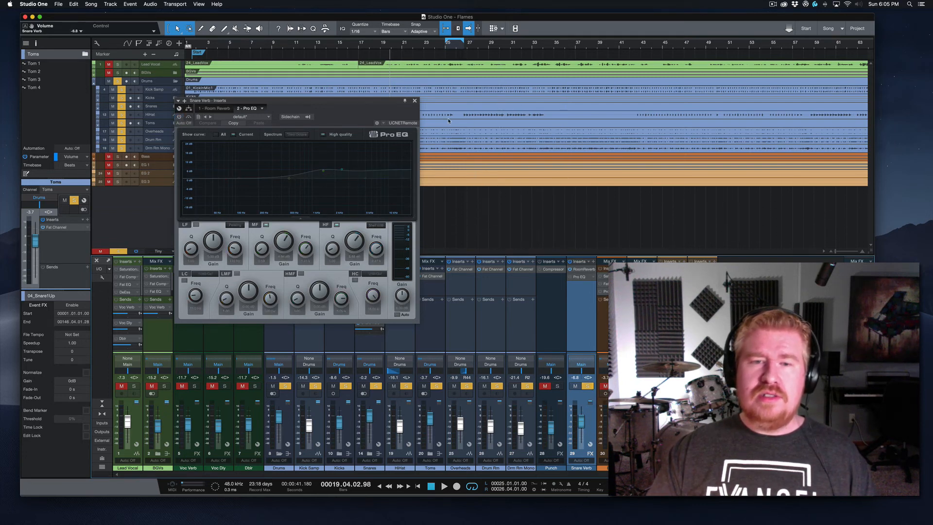
click(415, 101)
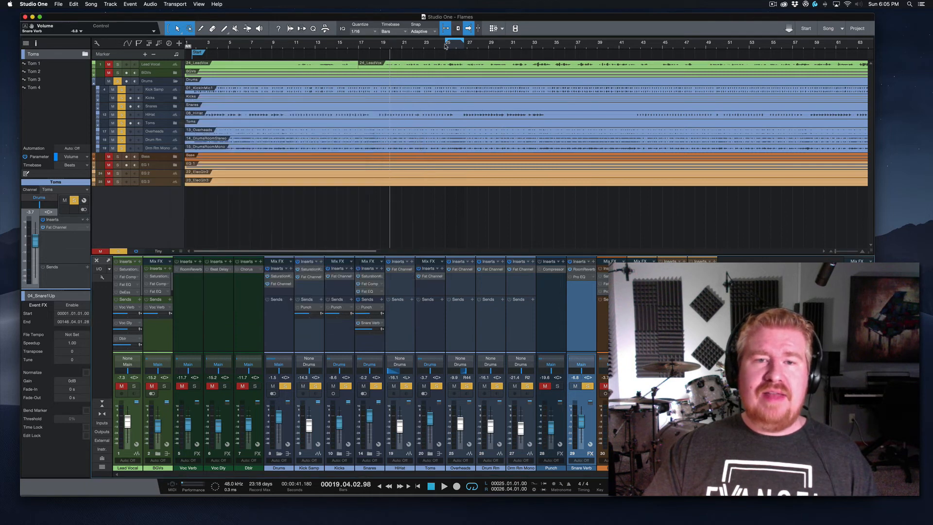
Step: Play the soloed drums from around bar 14 and compare them with and without the Snare Verb by toggling its solo
click(329, 45)
key(space)
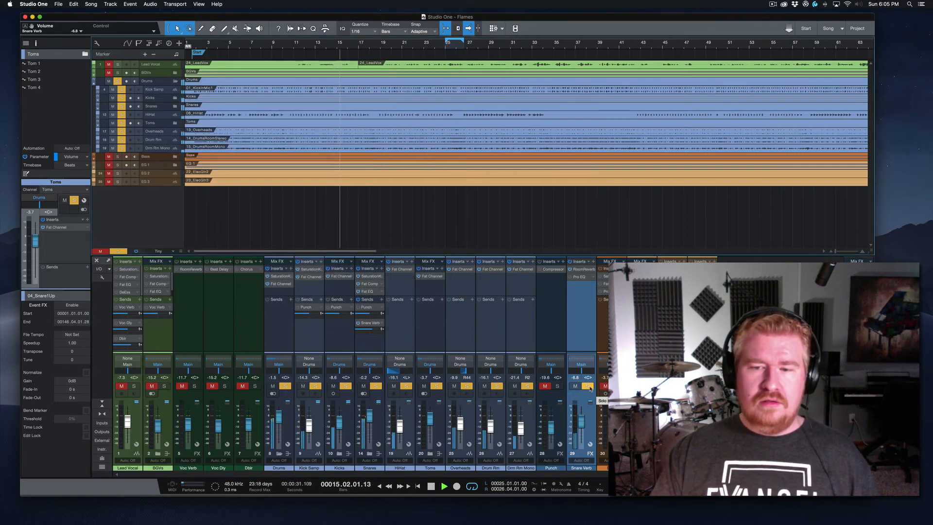
click(588, 386)
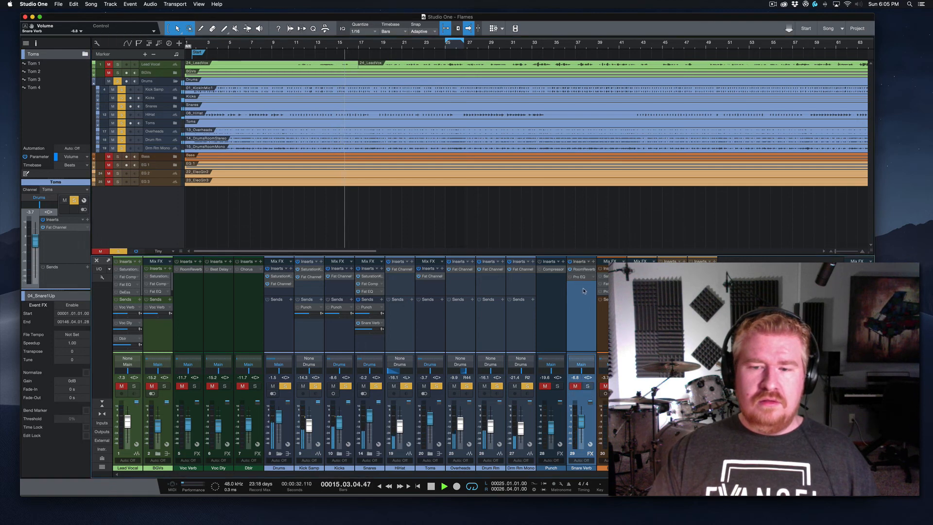
click(588, 386)
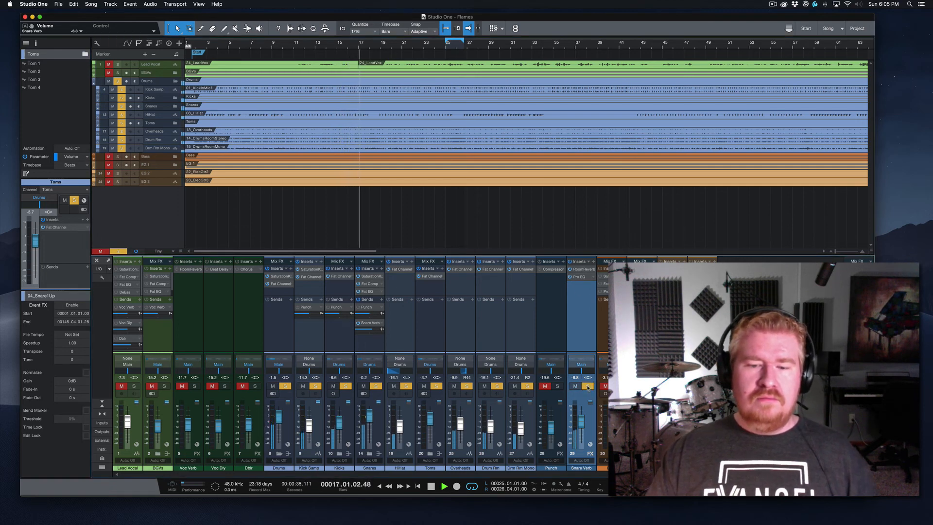
click(588, 387)
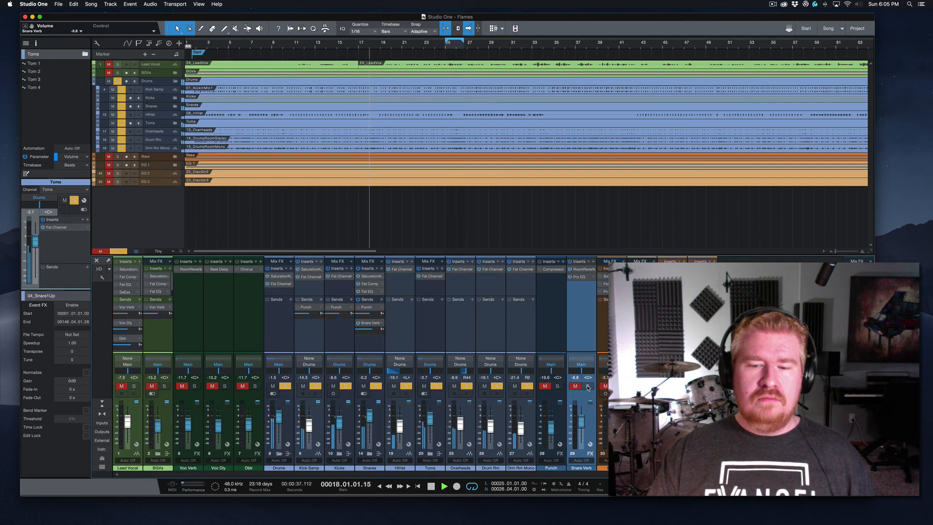
click(588, 386)
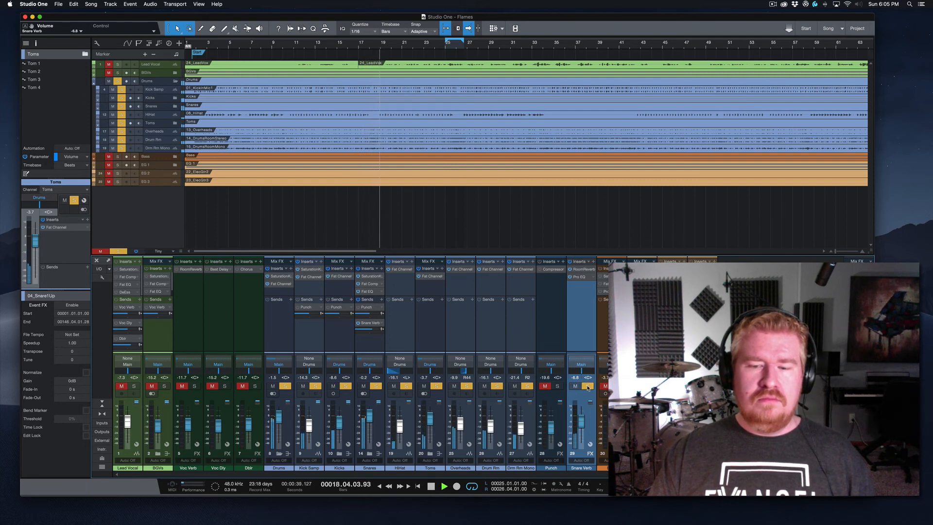
key(space)
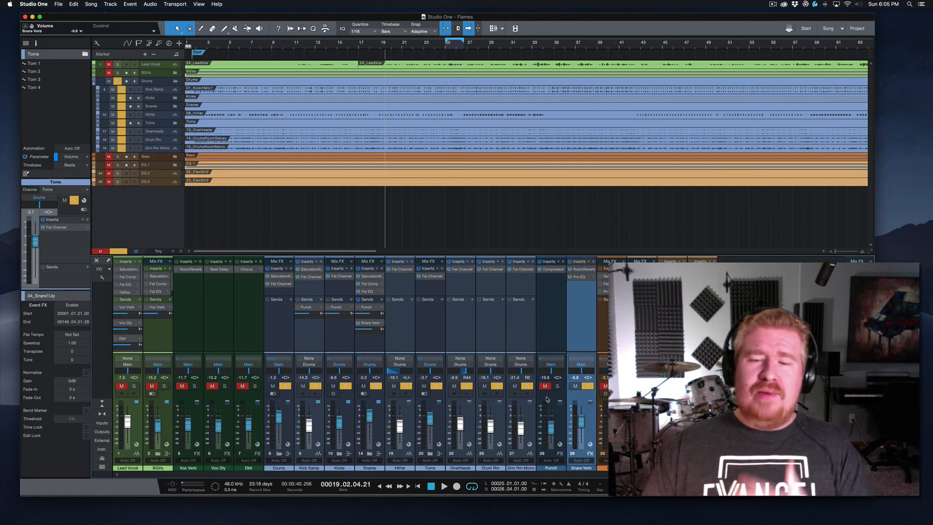
Step: Clear the Drums and Snare Verb solos and play the full mix from around bar 19
click(286, 386)
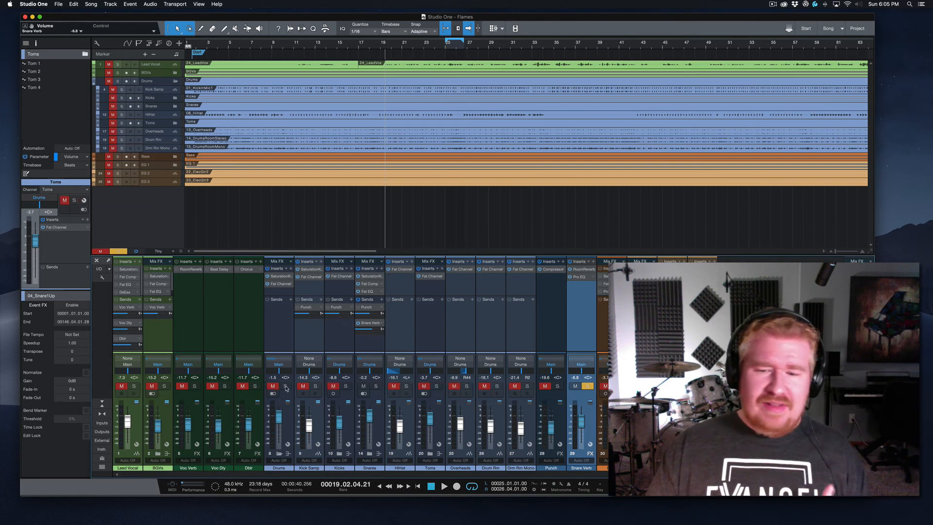
click(587, 386)
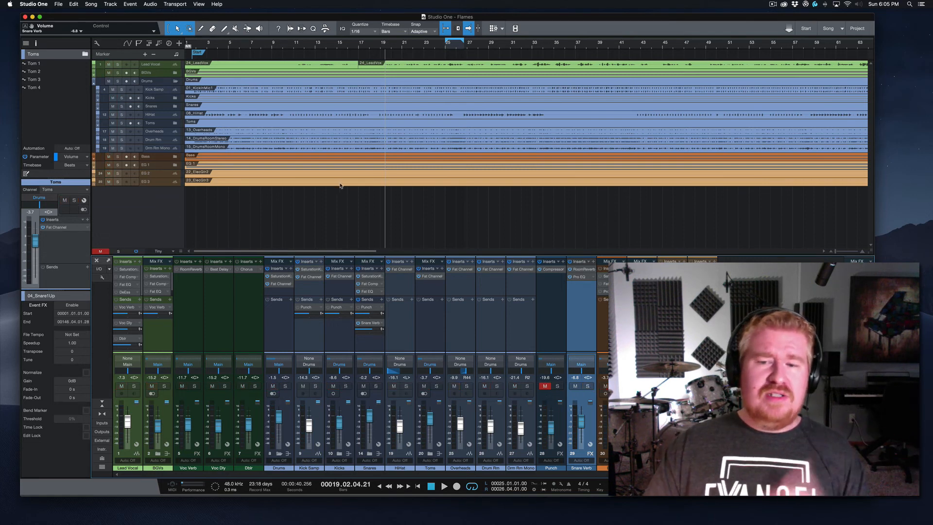
key(space)
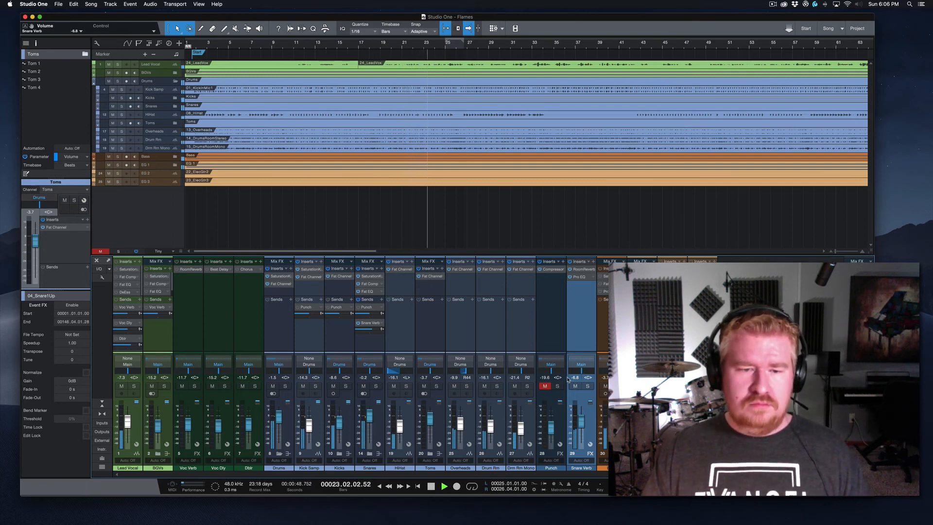
key(space)
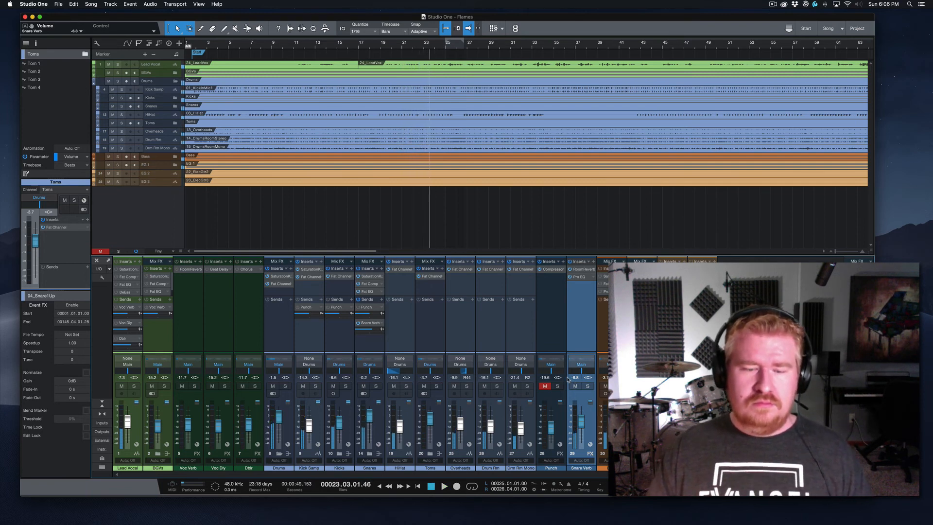
Step: Open the Punch channel's Compressor, move its window clear of the track names, and examine its ratio and other settings
click(554, 271)
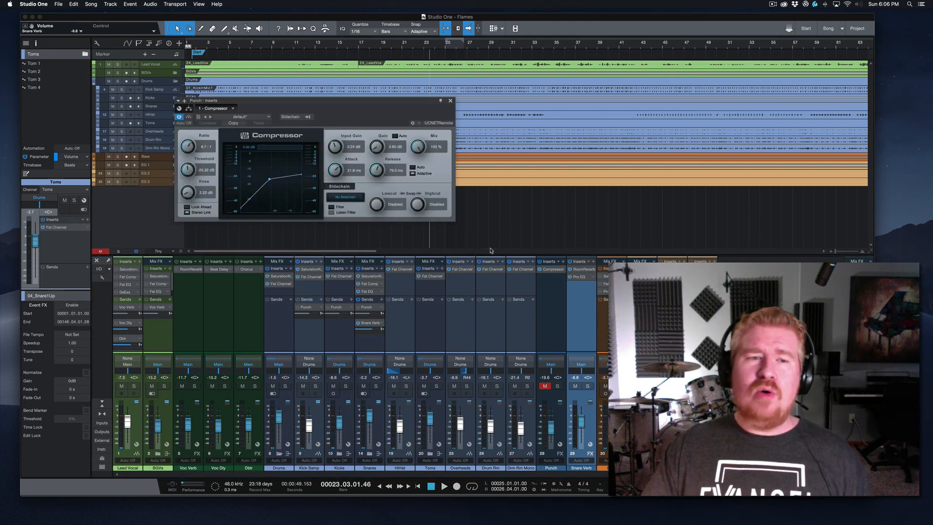
drag(281, 103, 355, 114)
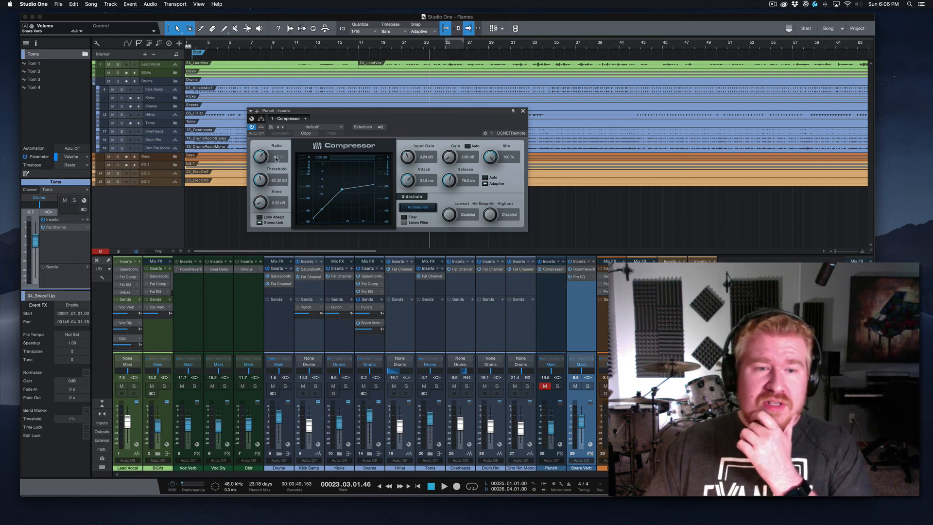
drag(276, 158, 261, 161)
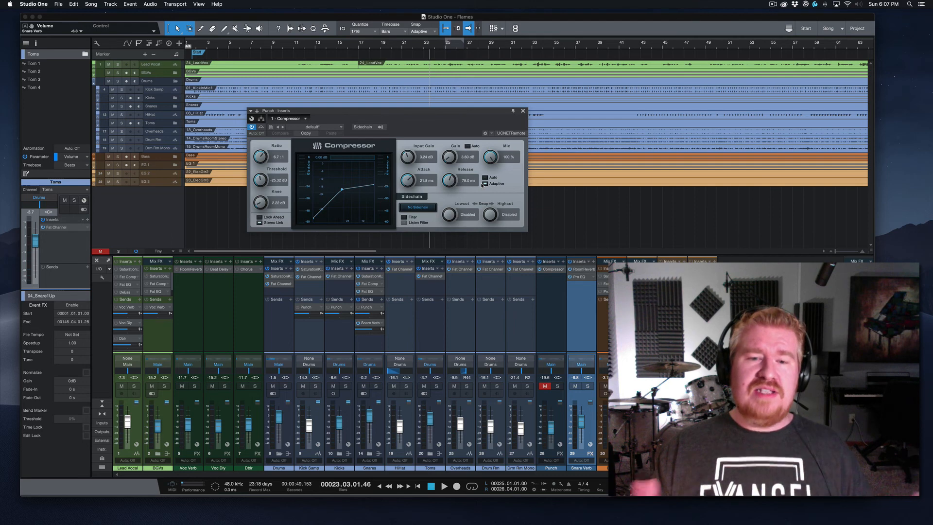
Step: Solo the Punch channel, raise its level to -7.7 dB, and play briefly from bar 25
click(445, 46)
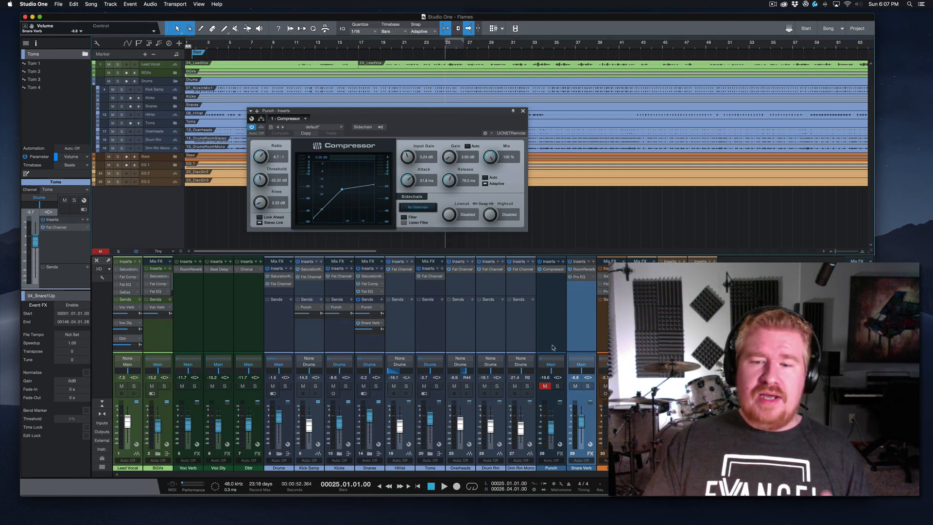
click(556, 387)
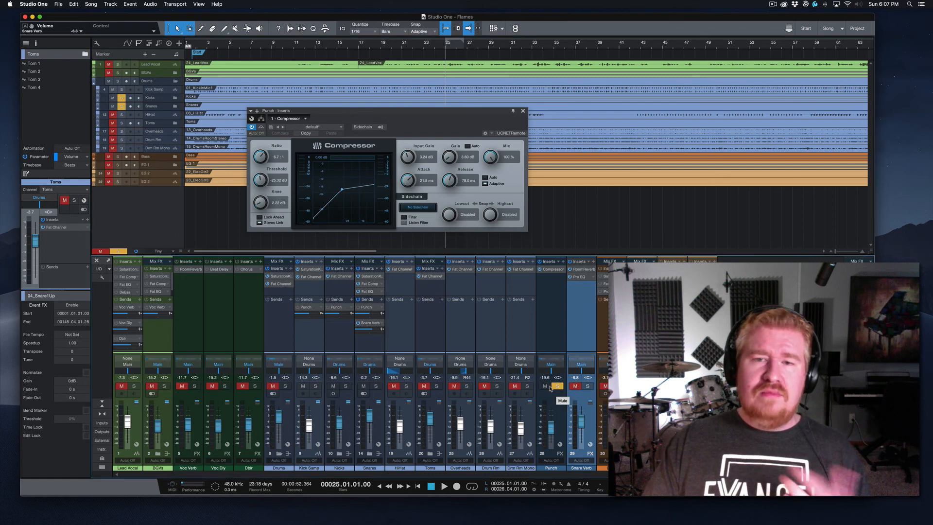
drag(552, 434, 551, 427)
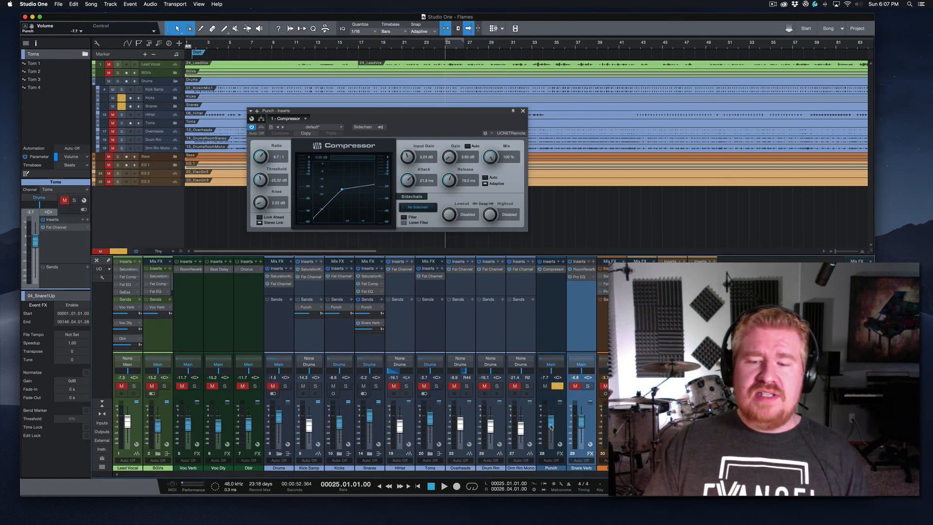
key(space)
key(space)
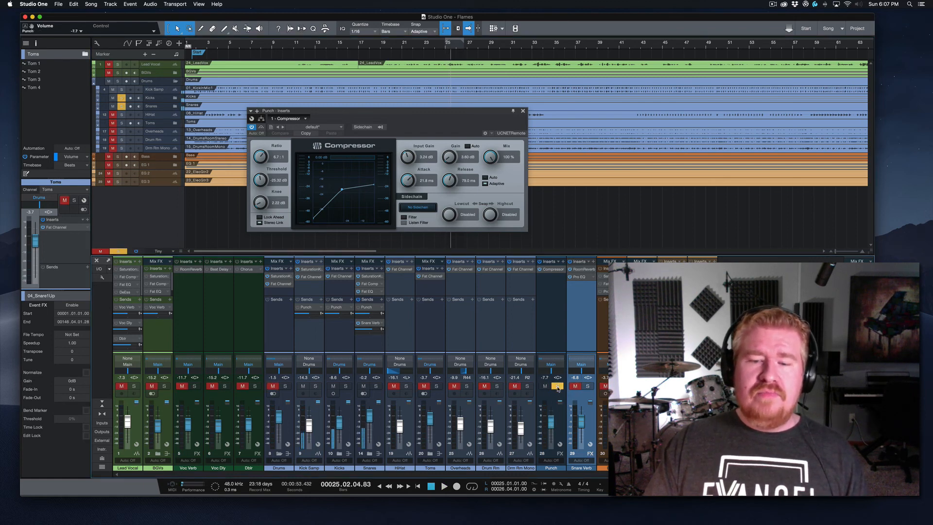
Step: Clear the Punch solo, unmute the Punch channel, and enable the Punch sends on Kick Samp, Kicks and Snares
click(558, 386)
click(549, 387)
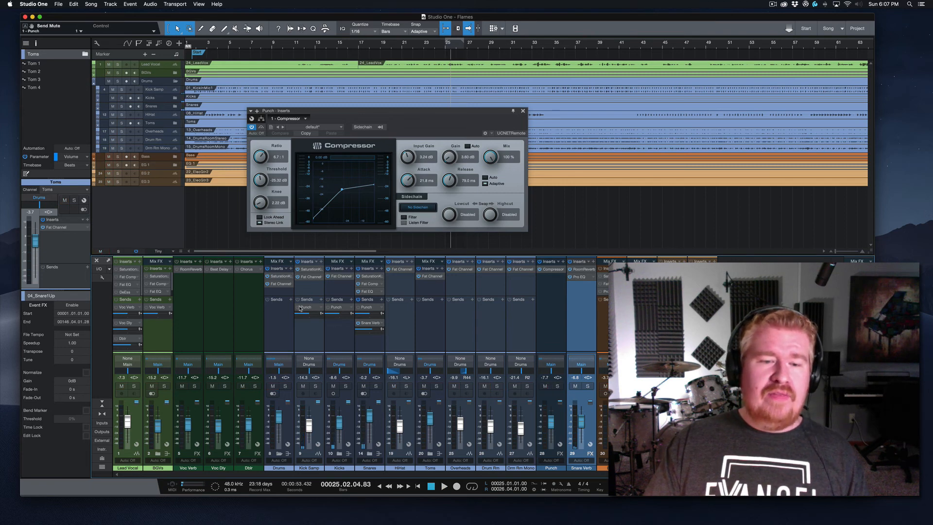
Step: Play from bar 25, solo the Punch channel, and raise its level to -2.0 dB
click(444, 45)
key(space)
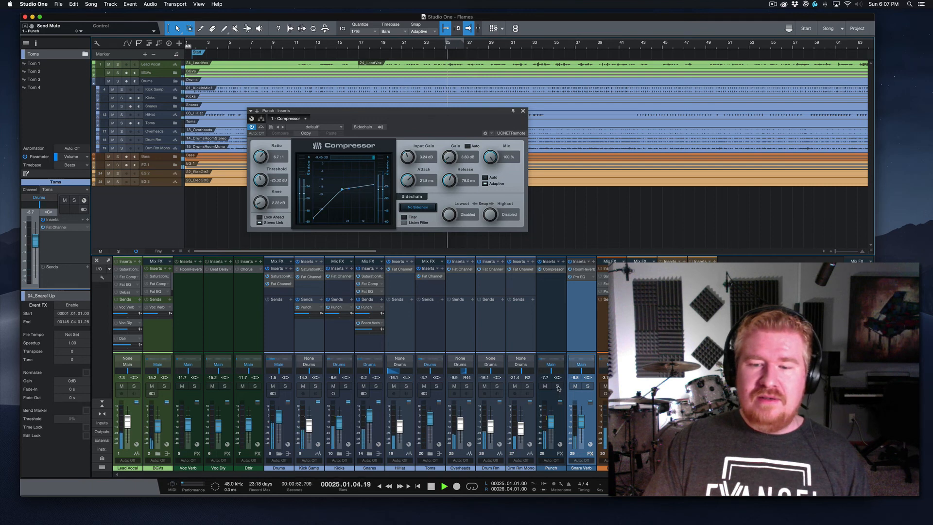
click(557, 386)
drag(551, 424, 551, 417)
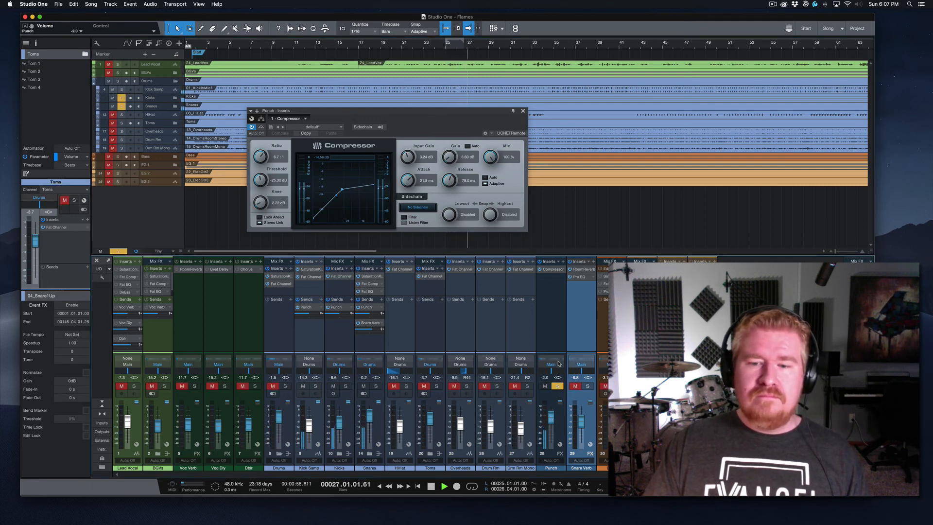
Step: Bypass the Punch channel's Compressor during playback, re-enable it to compare the sound, and stop playback
click(261, 128)
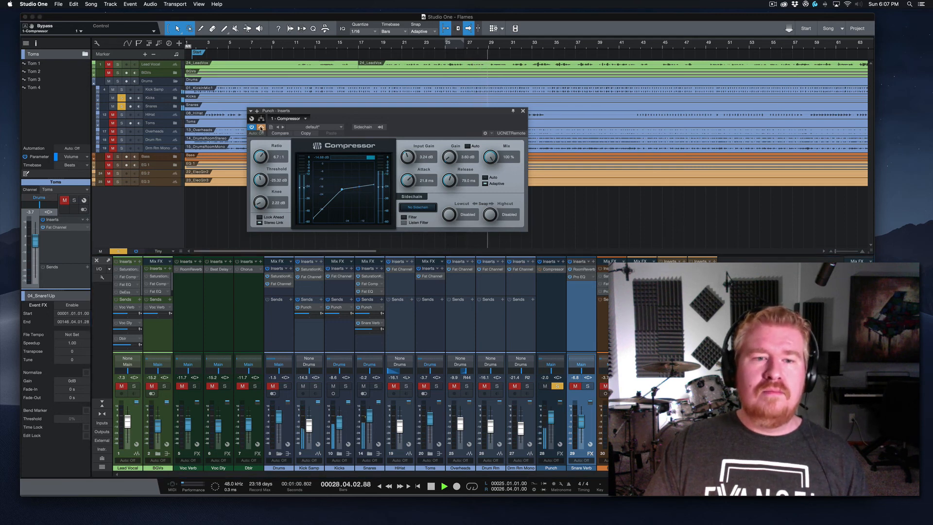
click(261, 128)
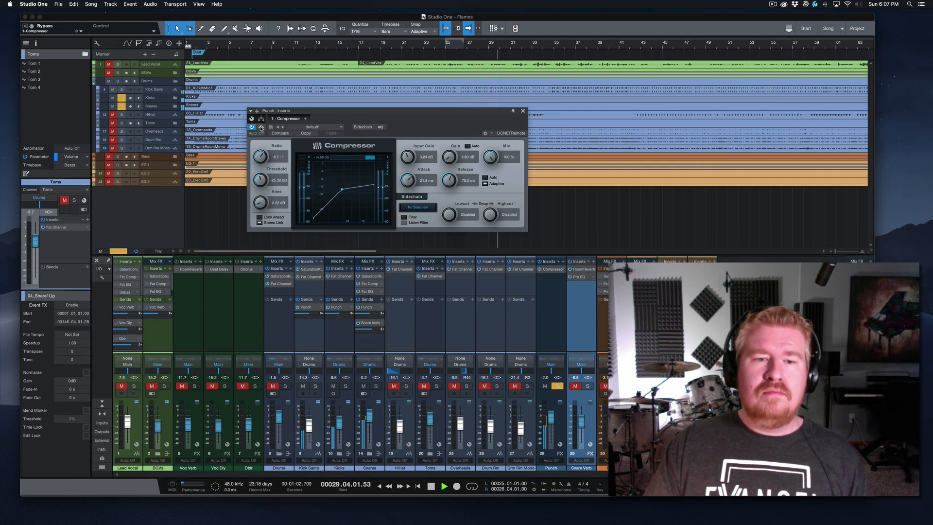
key(space)
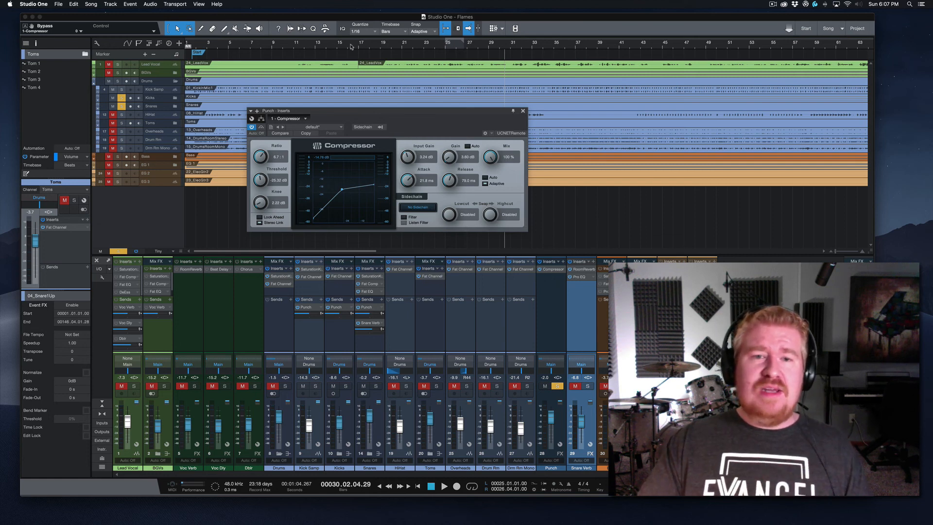
Step: Play from bar 13 while switching the Compressor's Adaptive option off and on twice, stop playback, and close the Compressor window
click(323, 44)
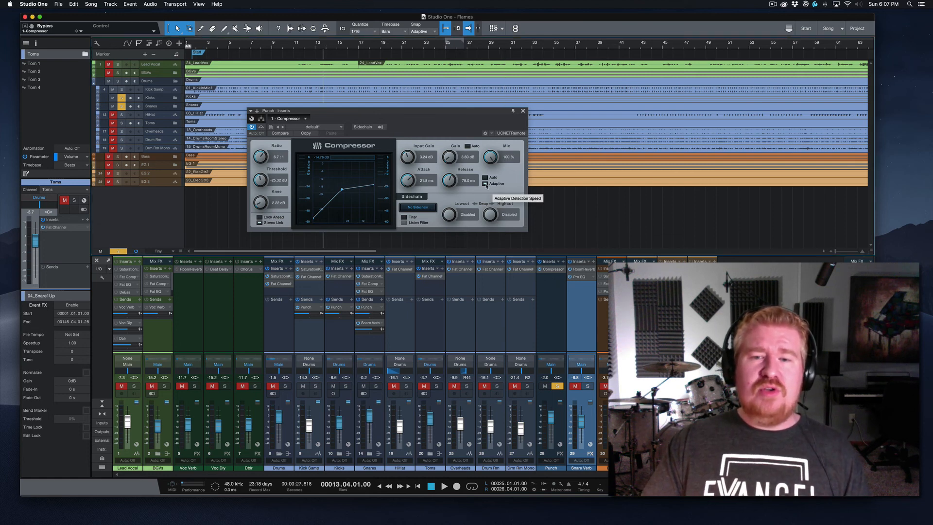
key(space)
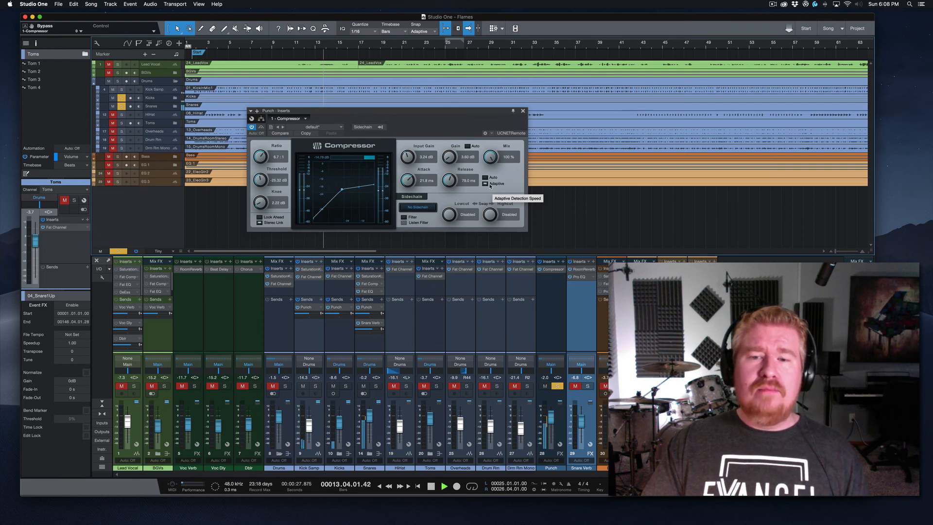
click(485, 184)
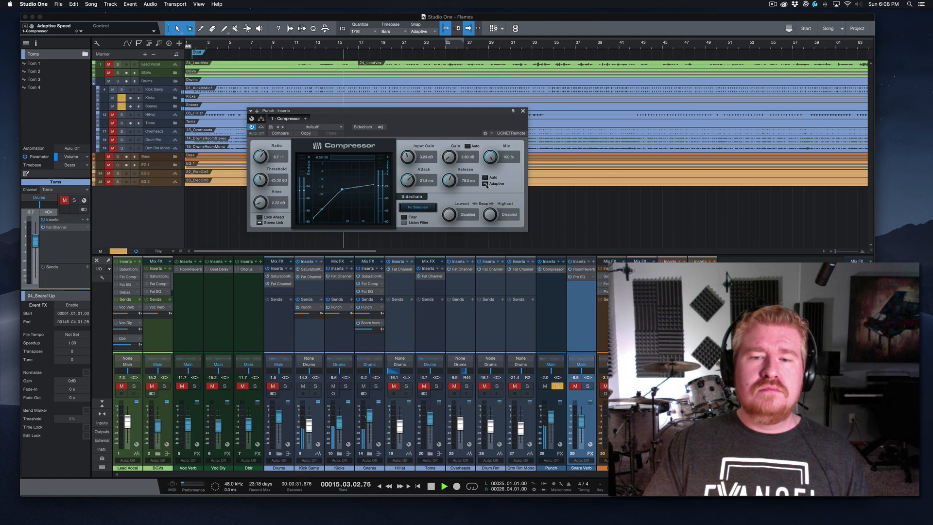
click(486, 184)
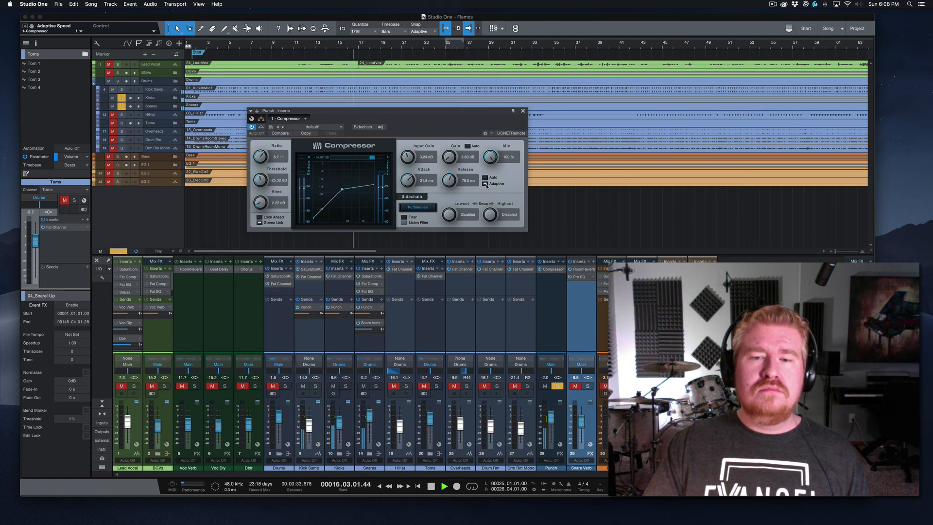
click(486, 186)
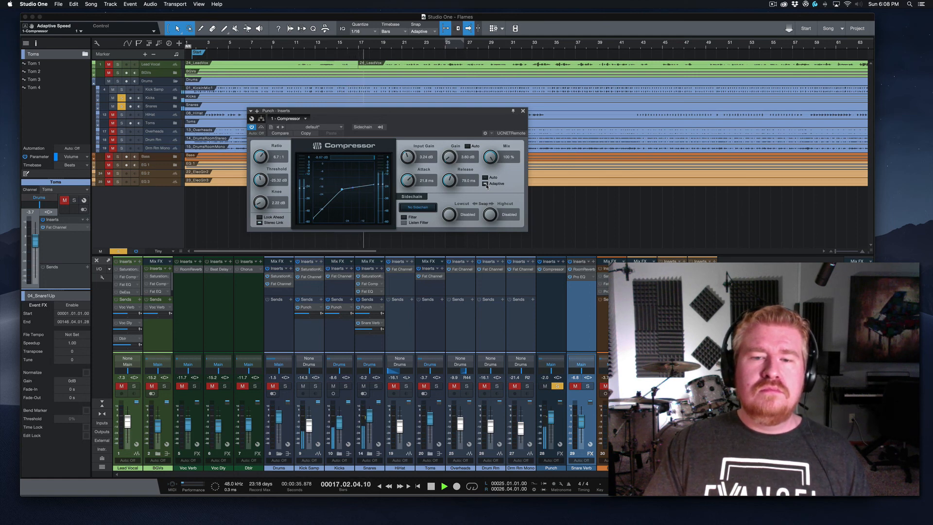
click(486, 186)
key(space)
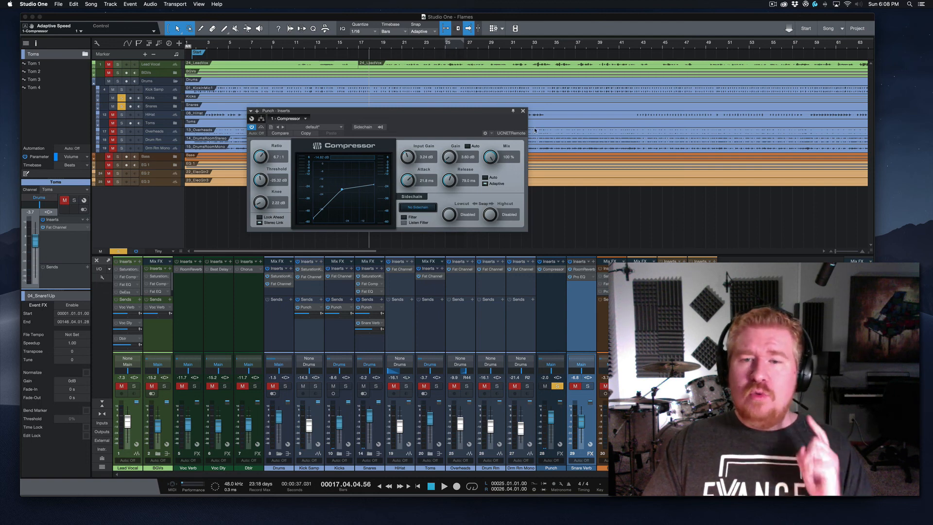
click(523, 112)
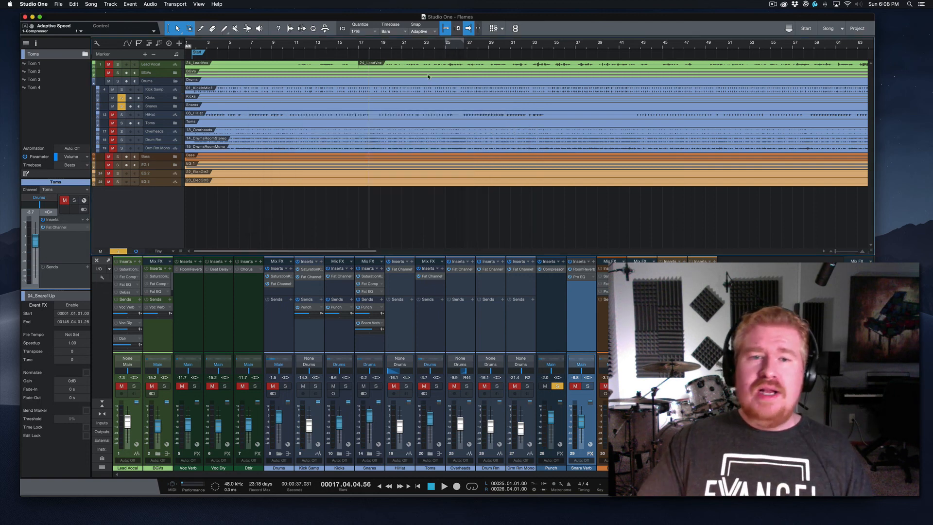
Step: Pull the Punch level down to silence, clear its solo, play the full mix from bar 13, and raise Punch to -13.4 dB
click(315, 46)
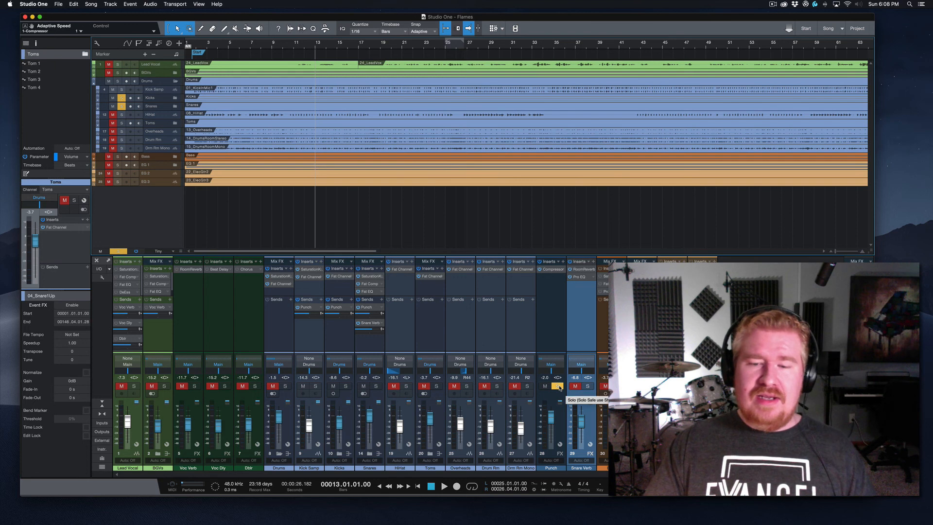
drag(552, 424, 552, 445)
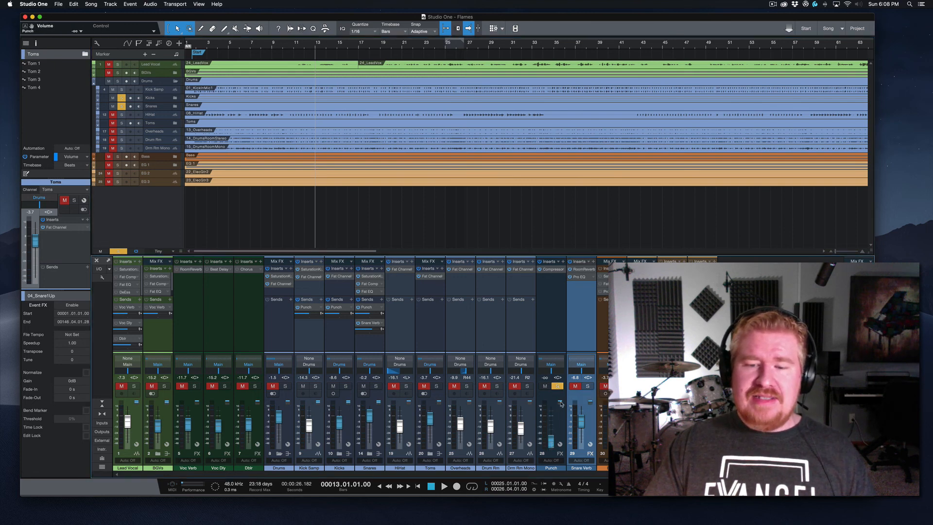
click(557, 386)
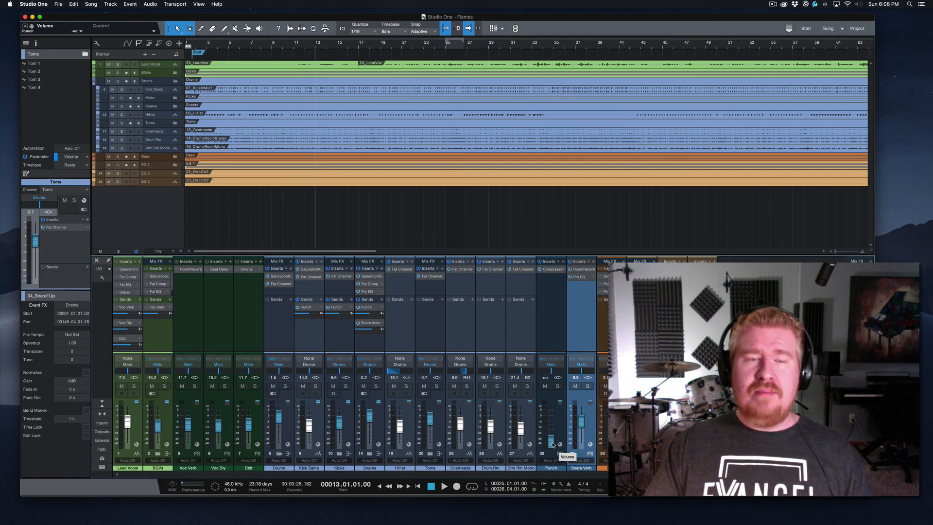
key(space)
drag(552, 444, 553, 429)
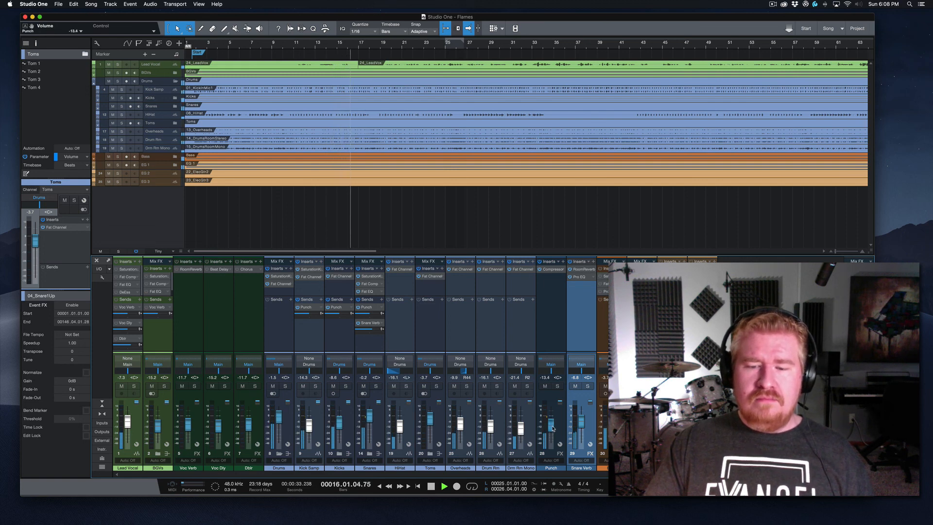
Step: Compare the mix with Punch muted and unmuted, lower the Punch level to -14.3 dB, and stop playback with the channel unmuted
click(544, 387)
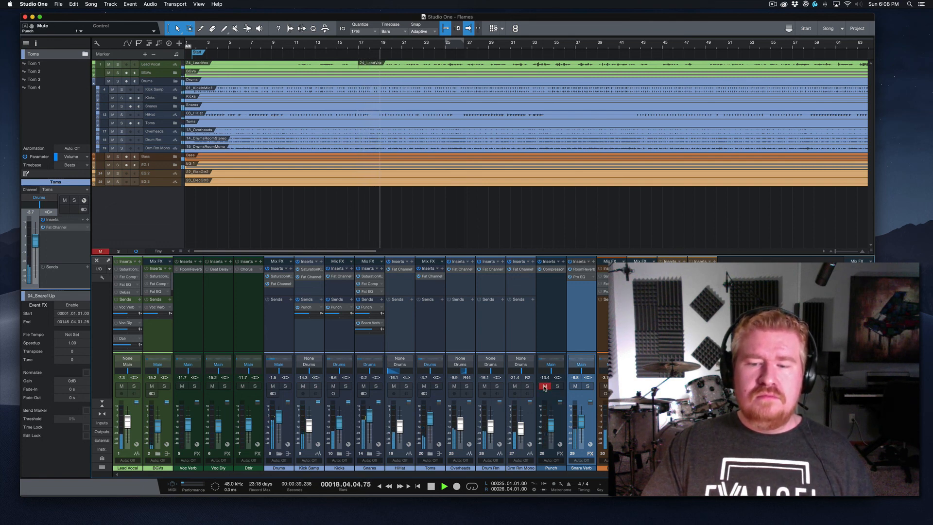
click(545, 387)
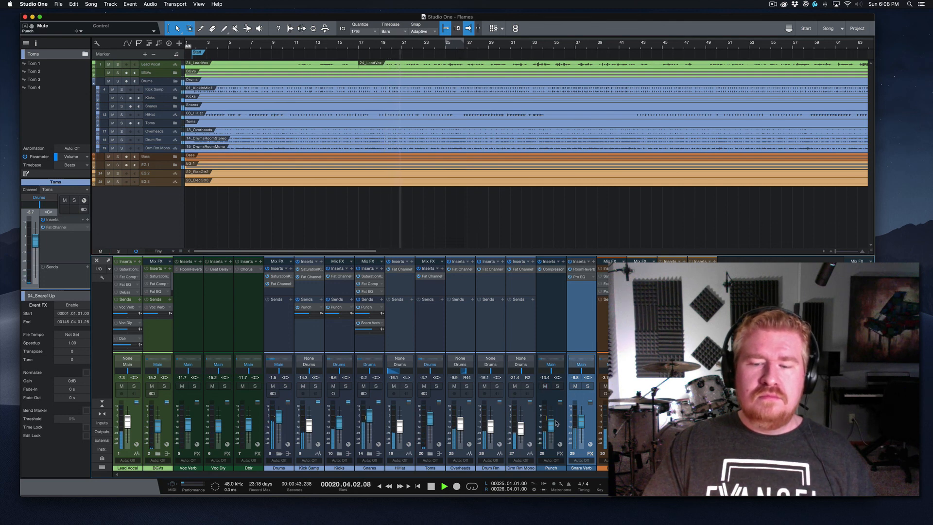
drag(552, 427, 551, 427)
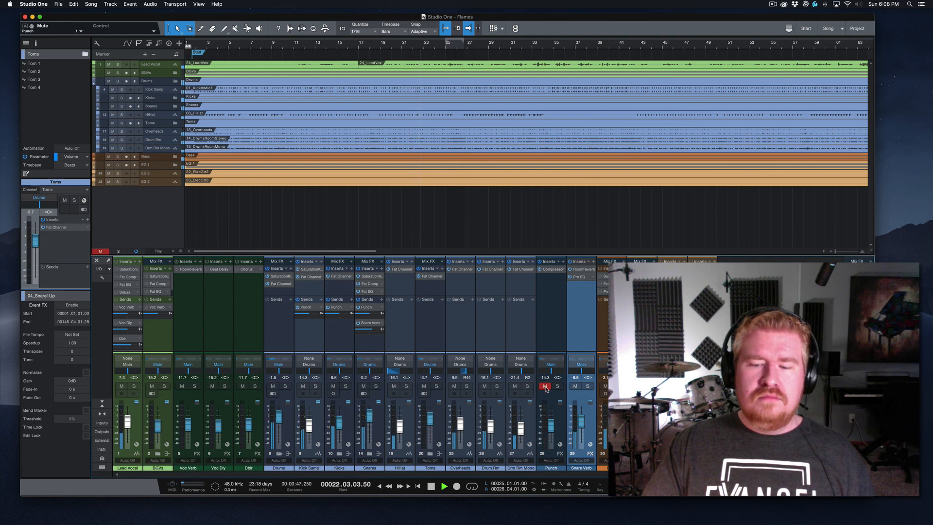
key(space)
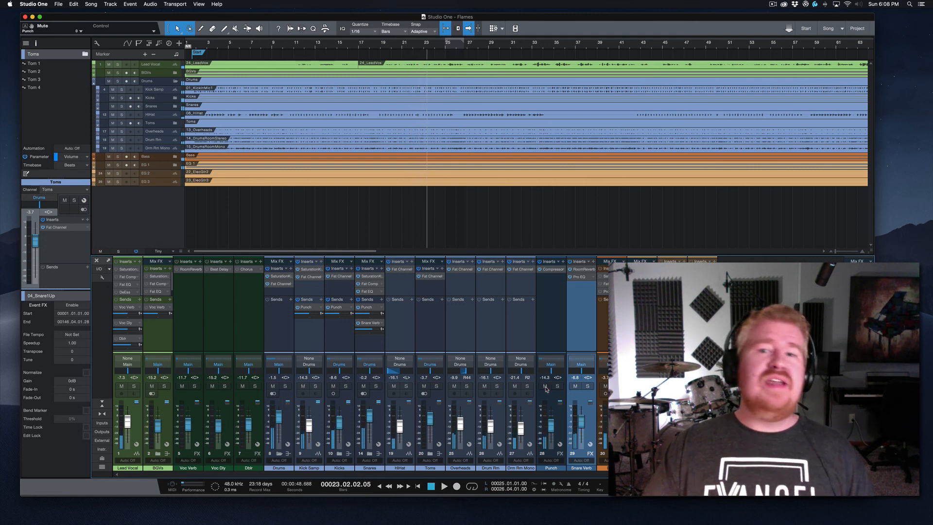